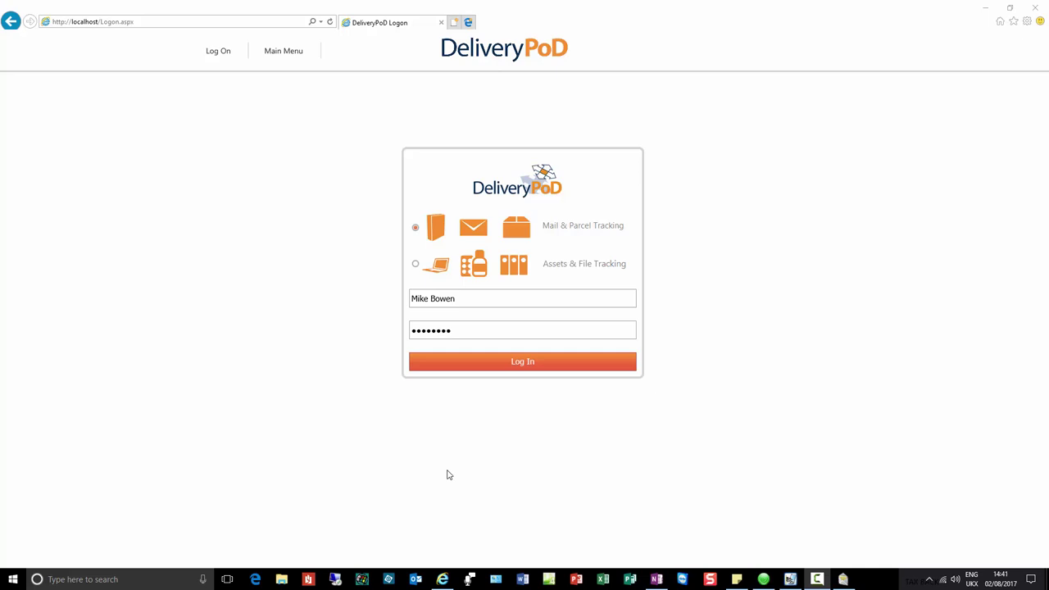
Step: Log in to Mail & Parcel Tracking with the staff manager account to reach the Staff Menu
click(557, 363)
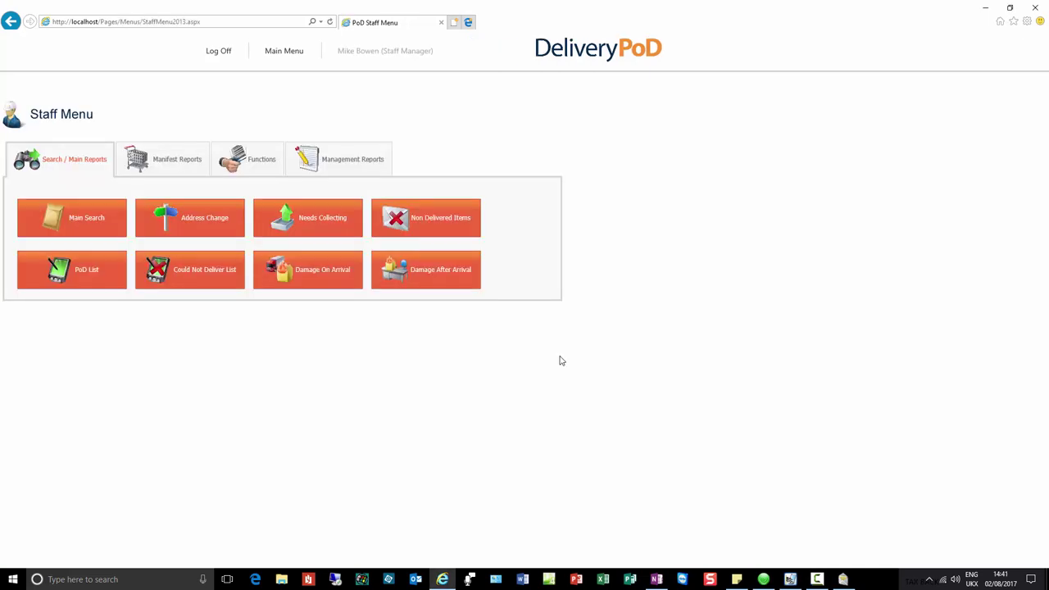
Step: Run Main Search to list the last 14 days of consignments (28 records)
click(104, 218)
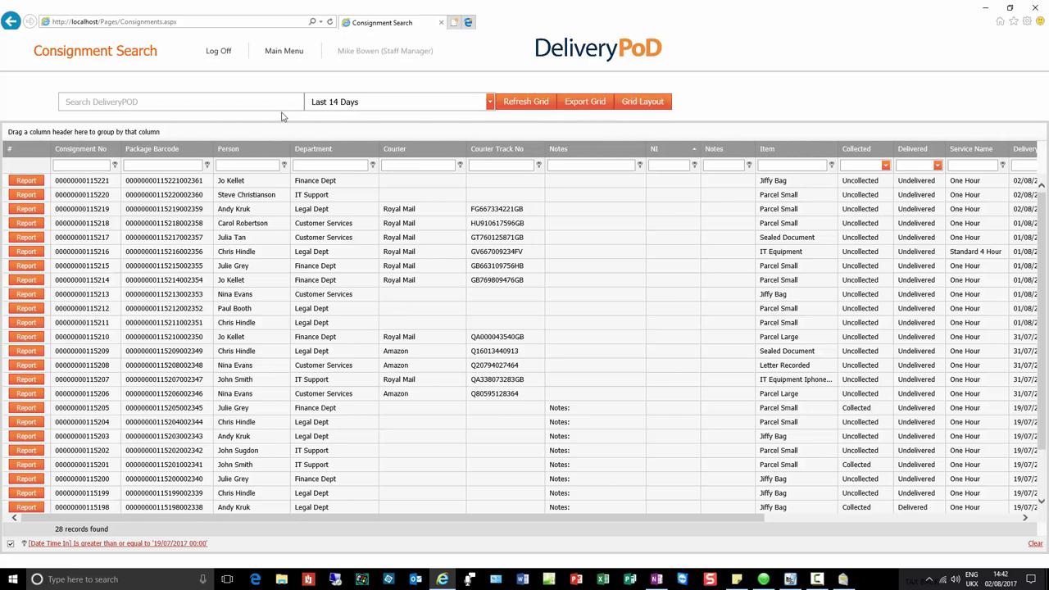
click(229, 102)
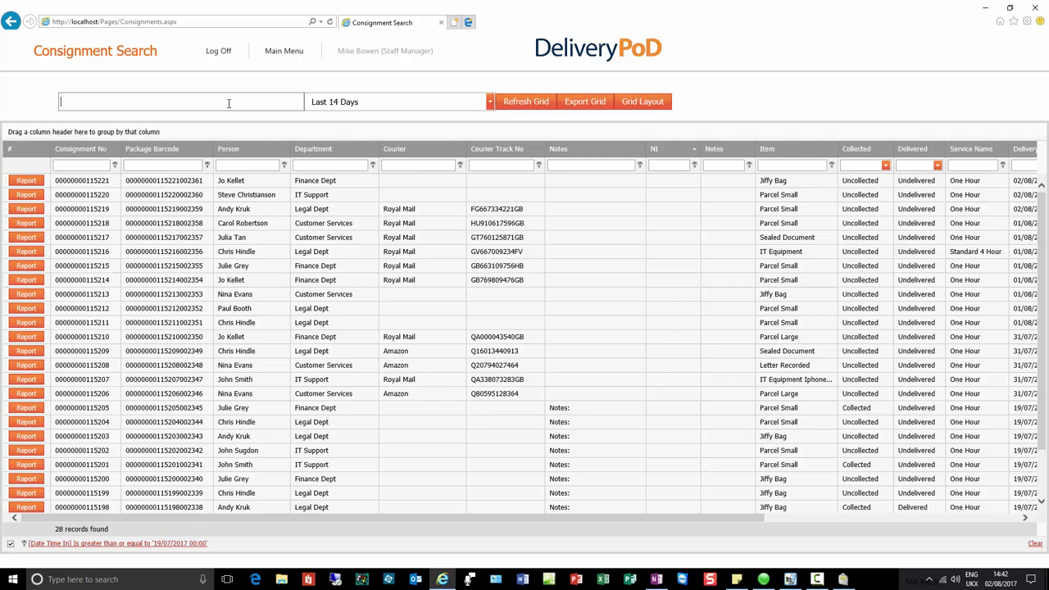
text(Finance Royal)
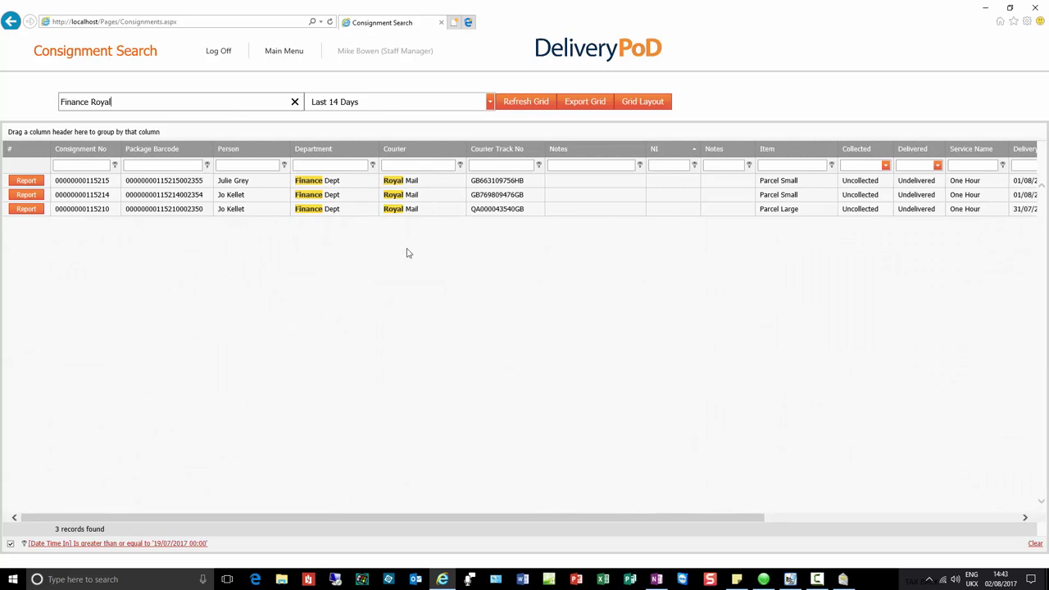
click(232, 95)
click(296, 102)
click(511, 105)
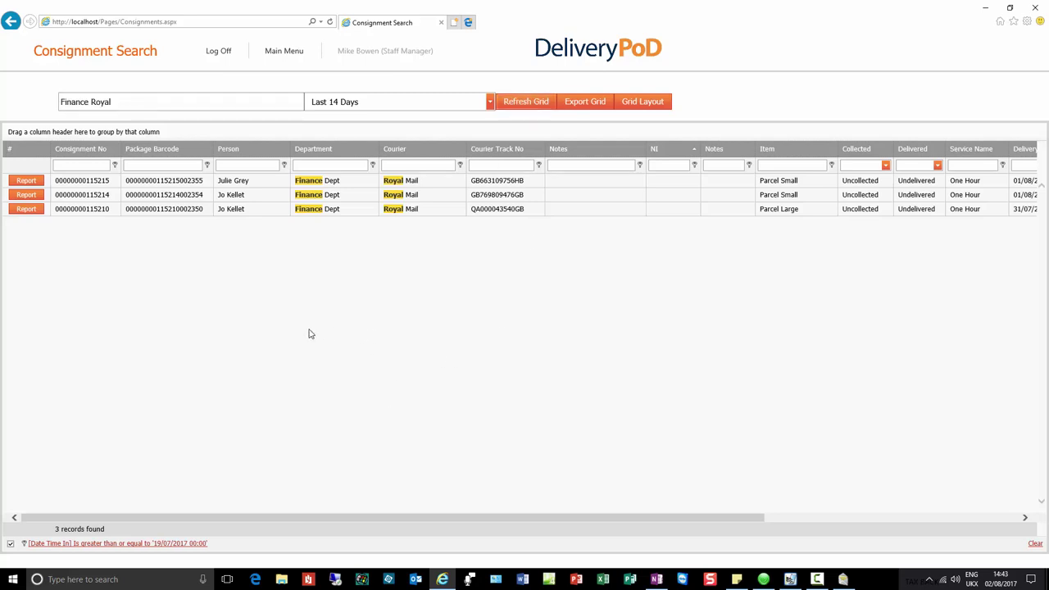
drag(124, 101, 62, 101)
key(BackSpace)
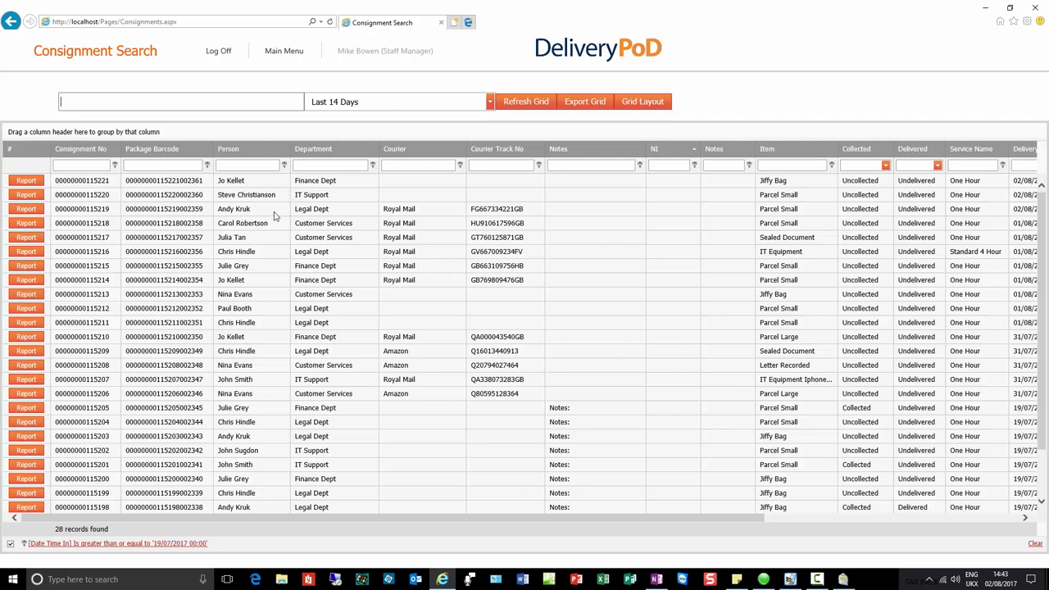
click(285, 166)
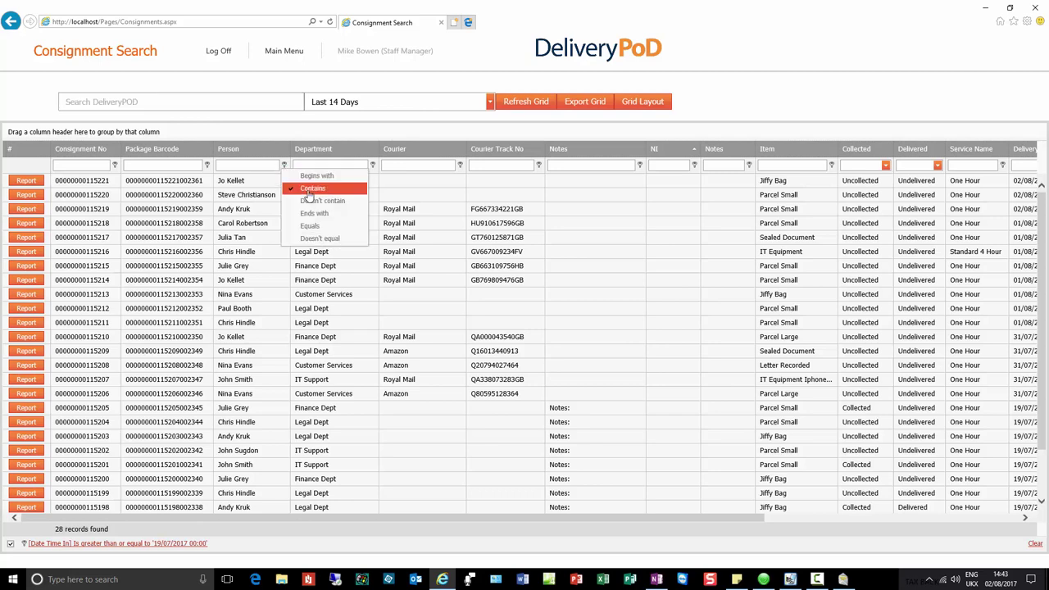
click(256, 164)
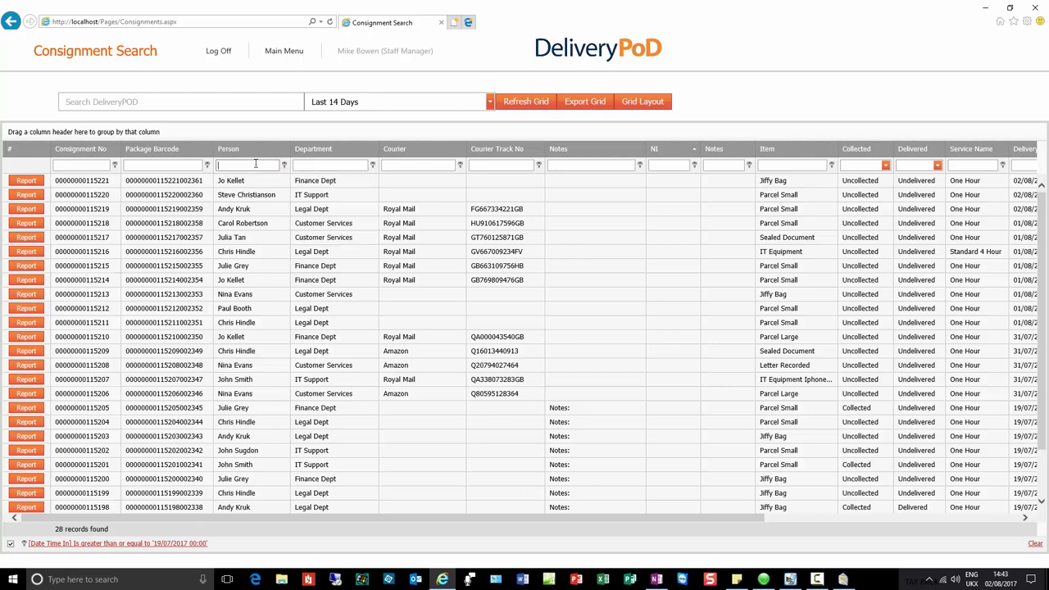
text(Evans)
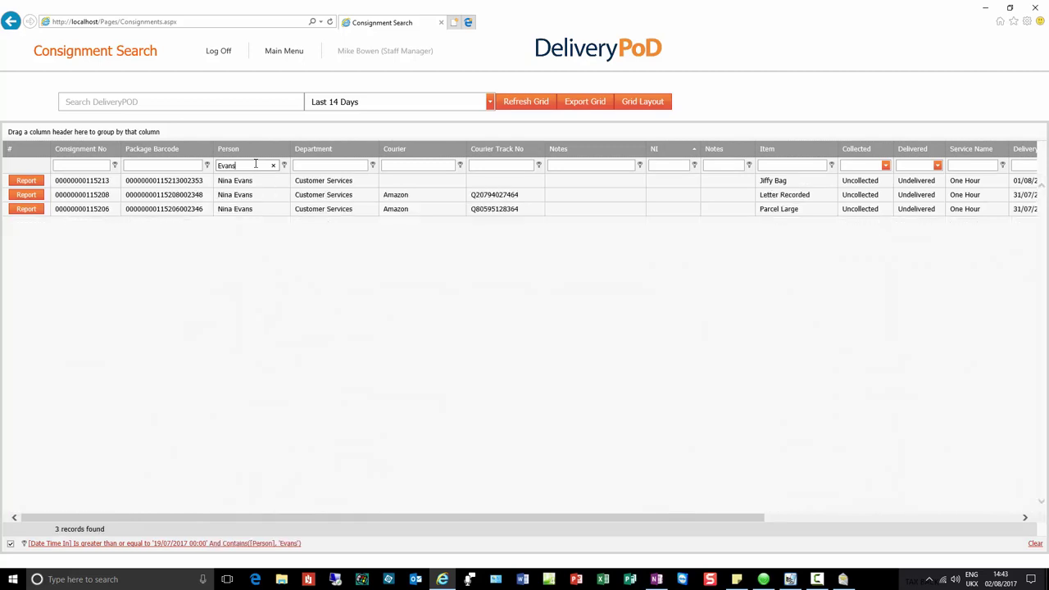
click(403, 165)
text(Ama)
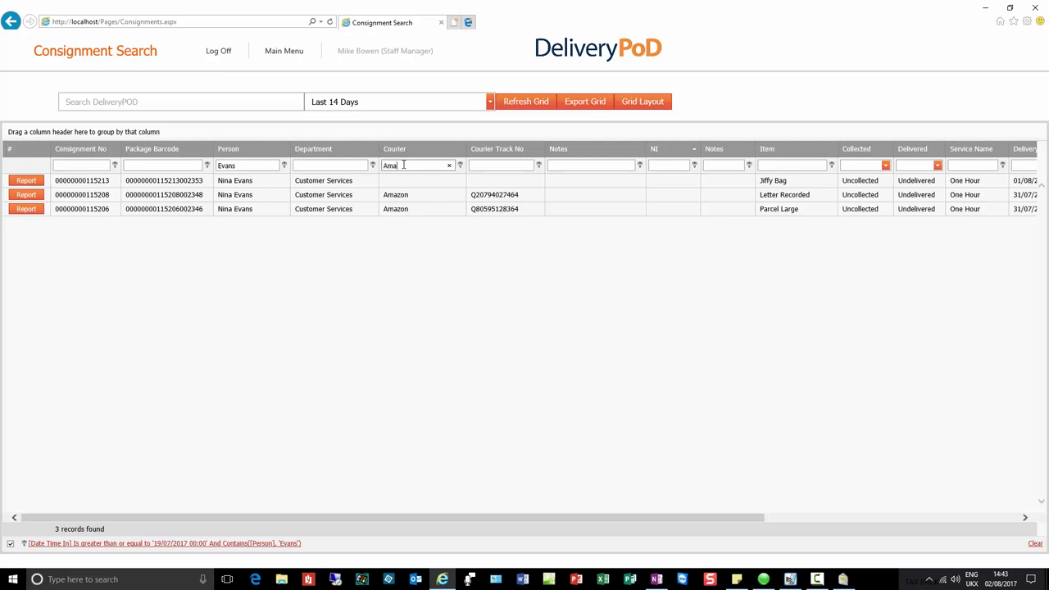
text(zon)
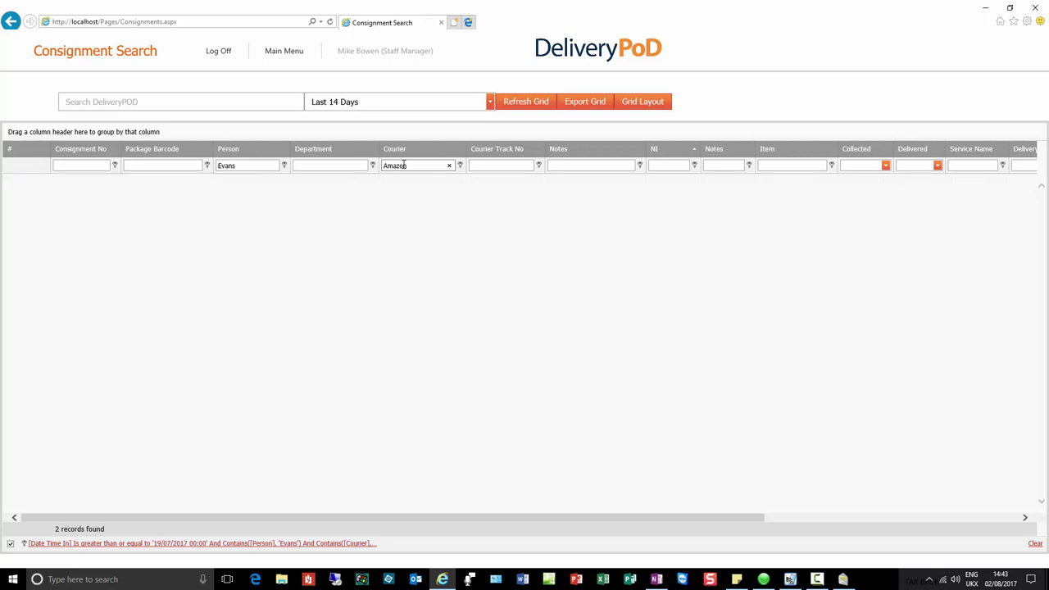
click(277, 167)
click(276, 165)
click(453, 167)
click(450, 167)
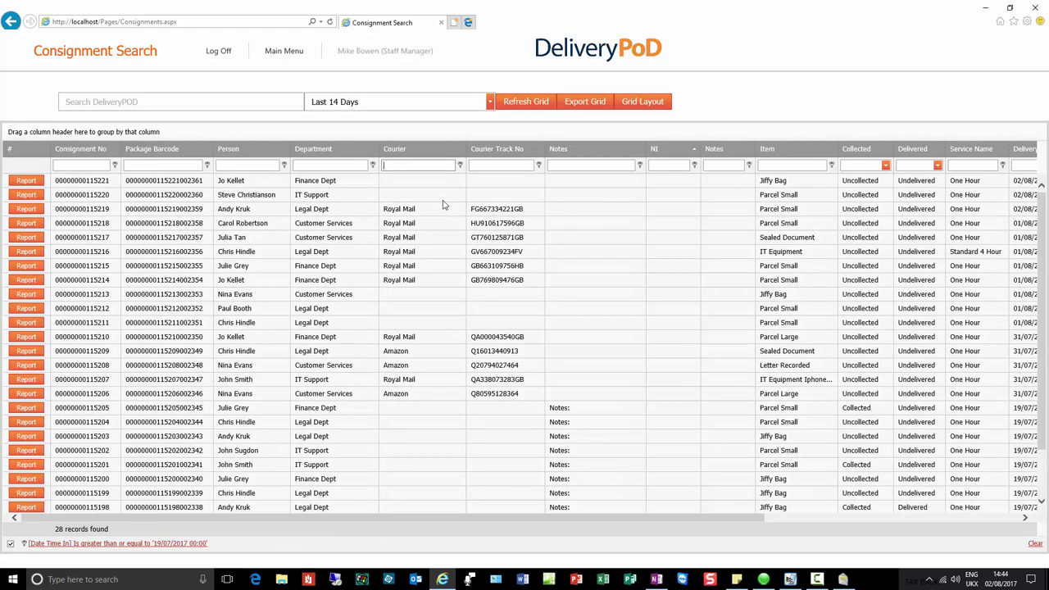
scroll(279, 375, down, 1)
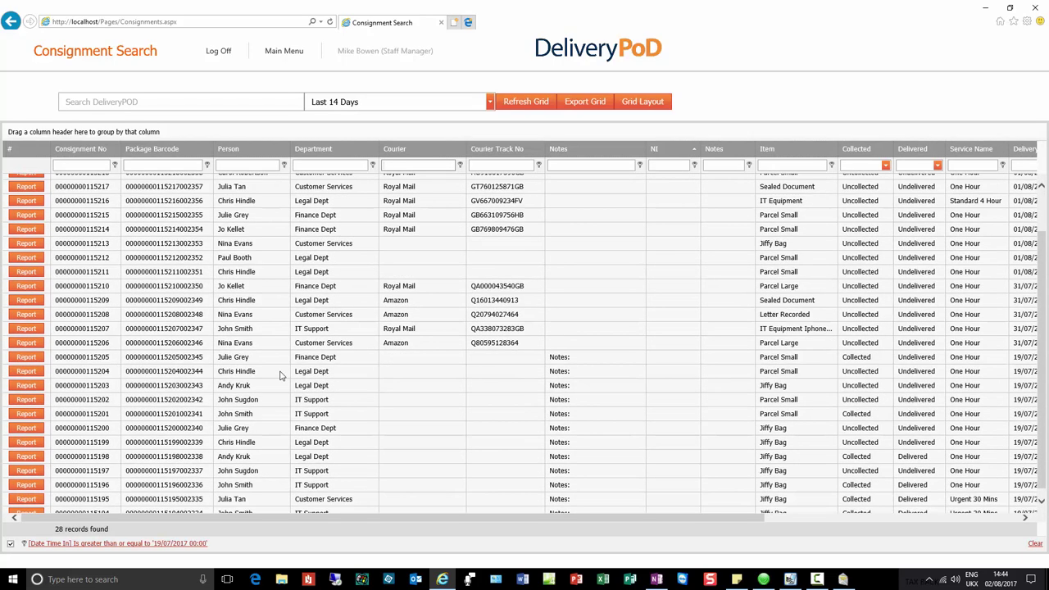
scroll(279, 375, up, 2)
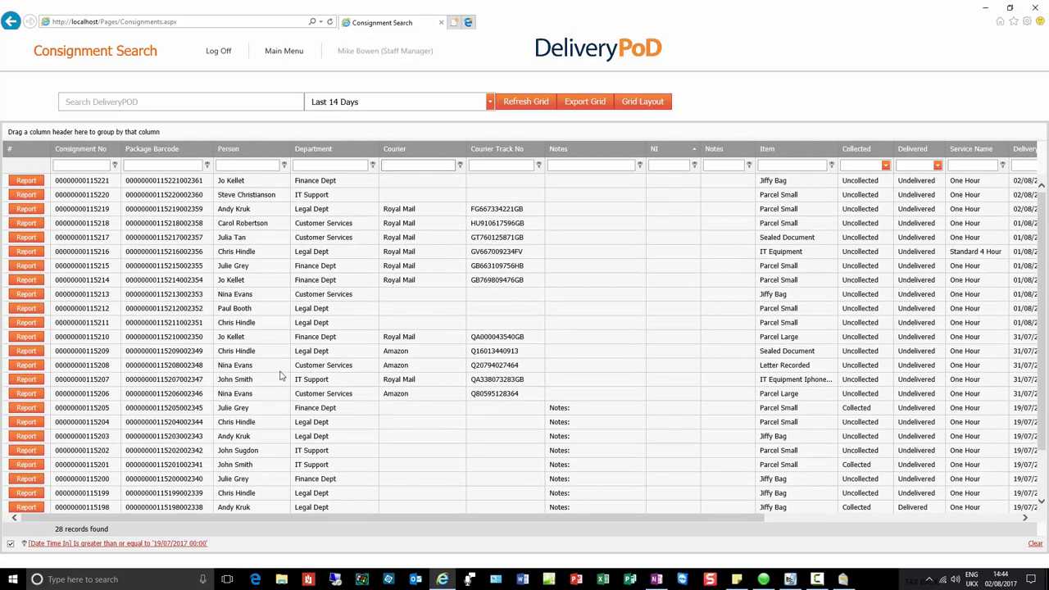
Step: In the Filter Builder, add a new condition on the Courier field
click(136, 546)
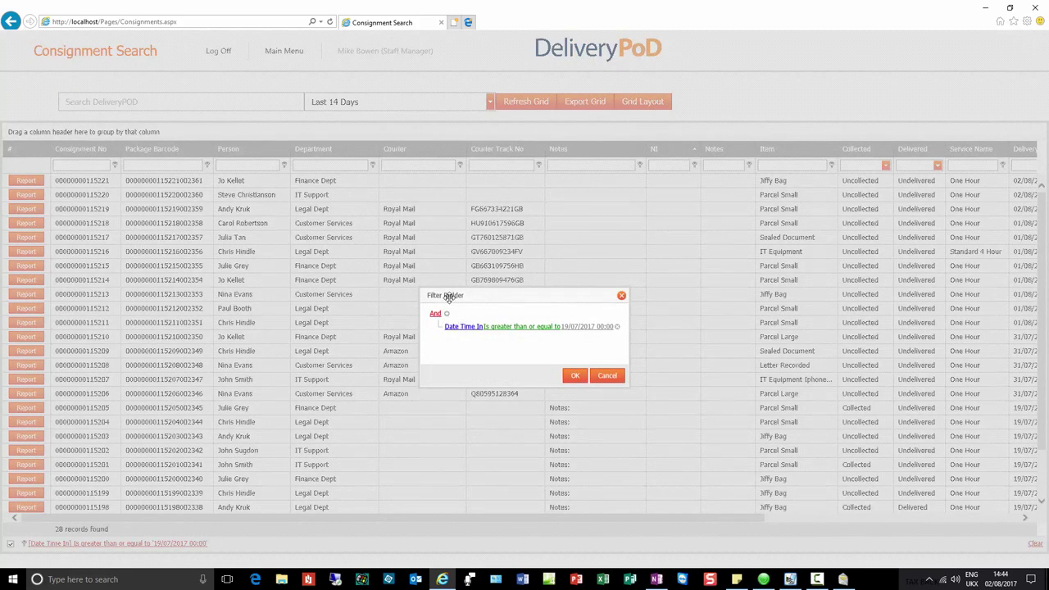
drag(484, 298, 461, 171)
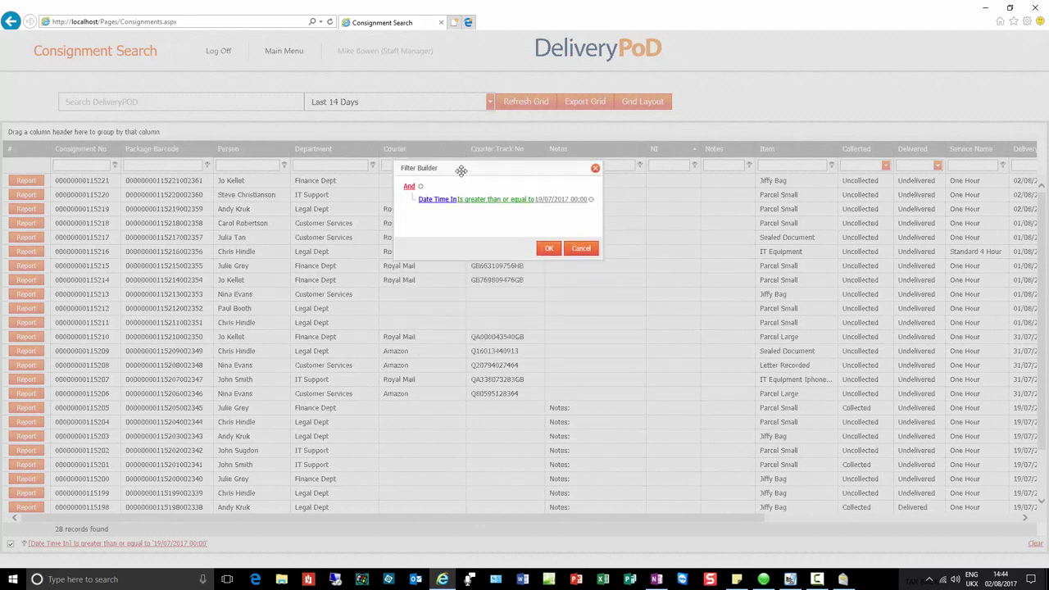
click(421, 186)
click(431, 213)
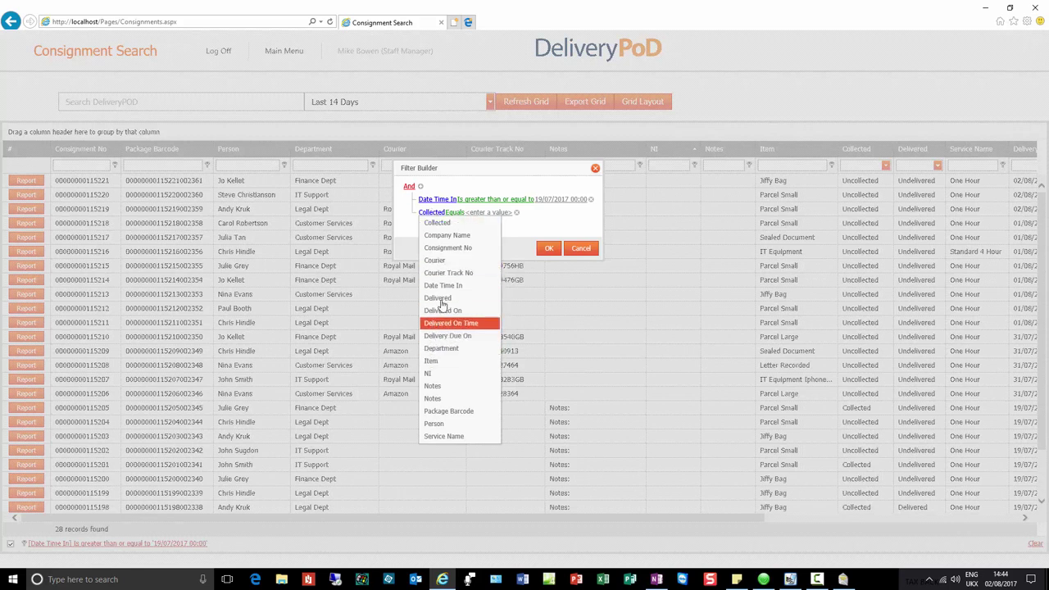
click(448, 261)
Step: Make the Courier condition Contains 'Royal' and apply it (8 records), then clear it
click(462, 214)
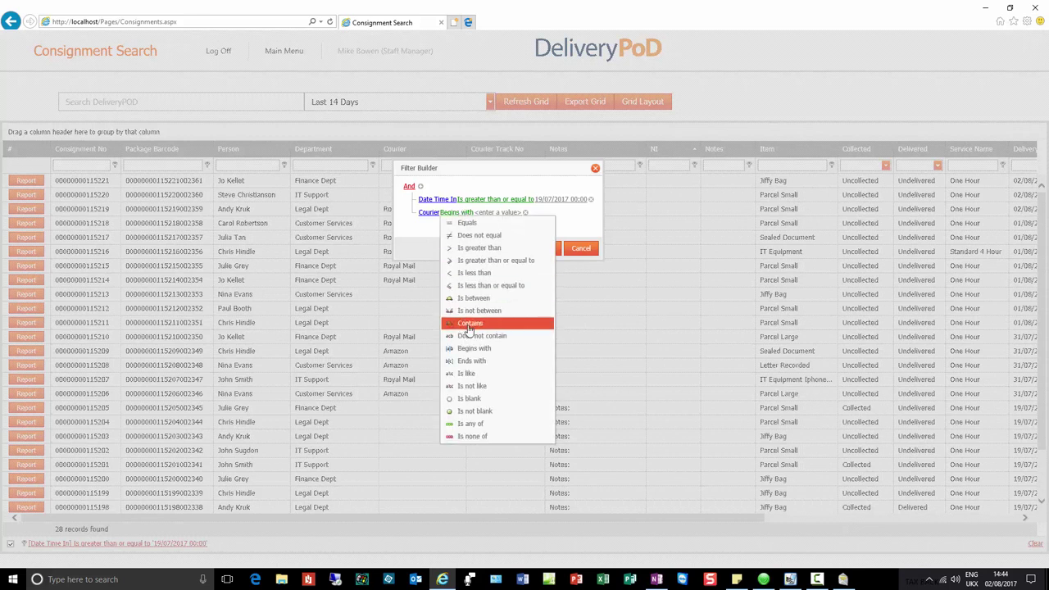
click(469, 324)
click(502, 213)
text(Royal)
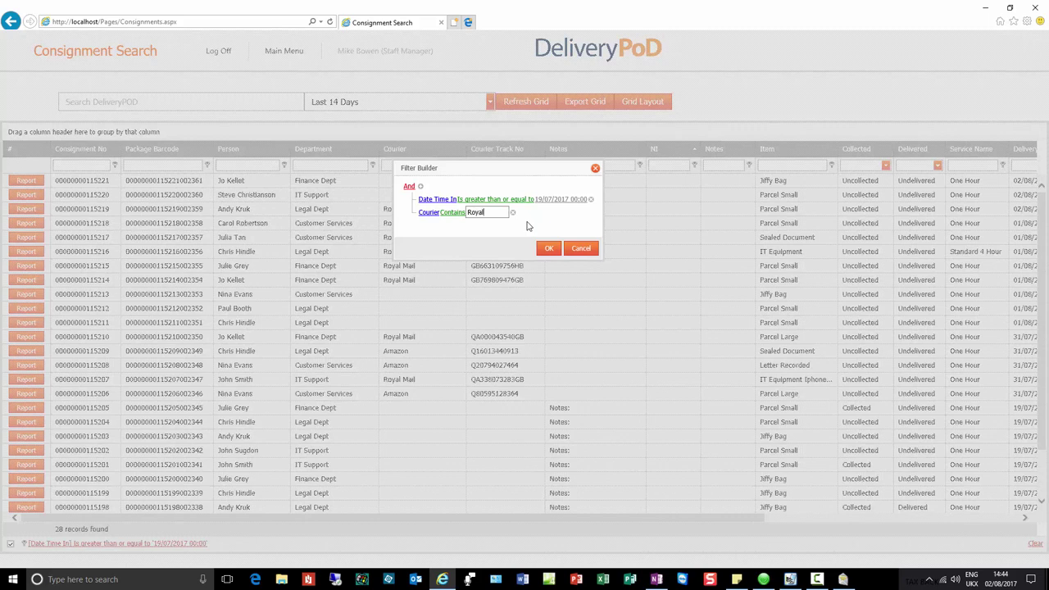
click(549, 249)
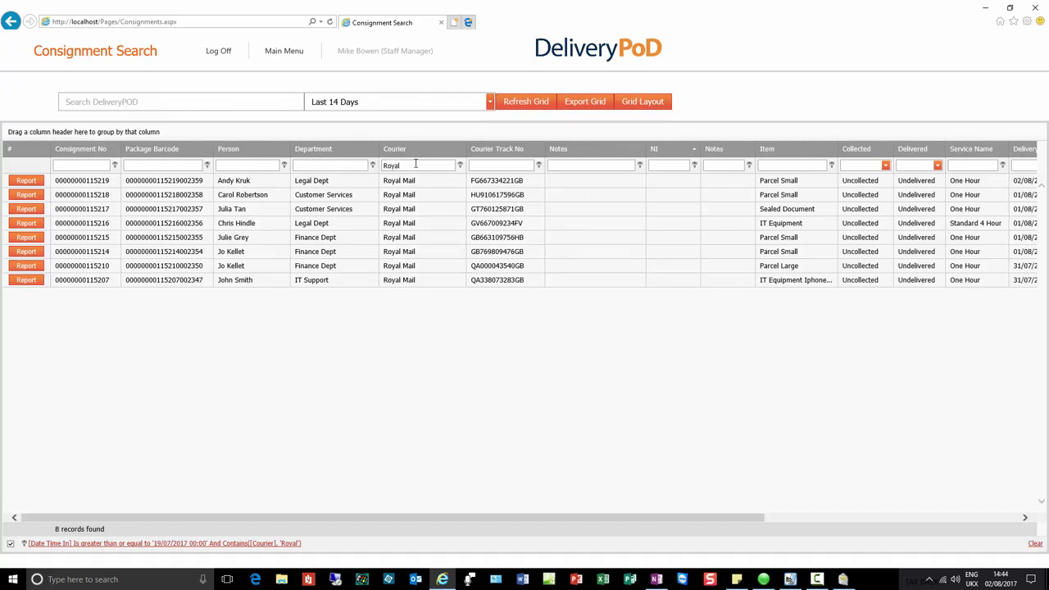
click(448, 165)
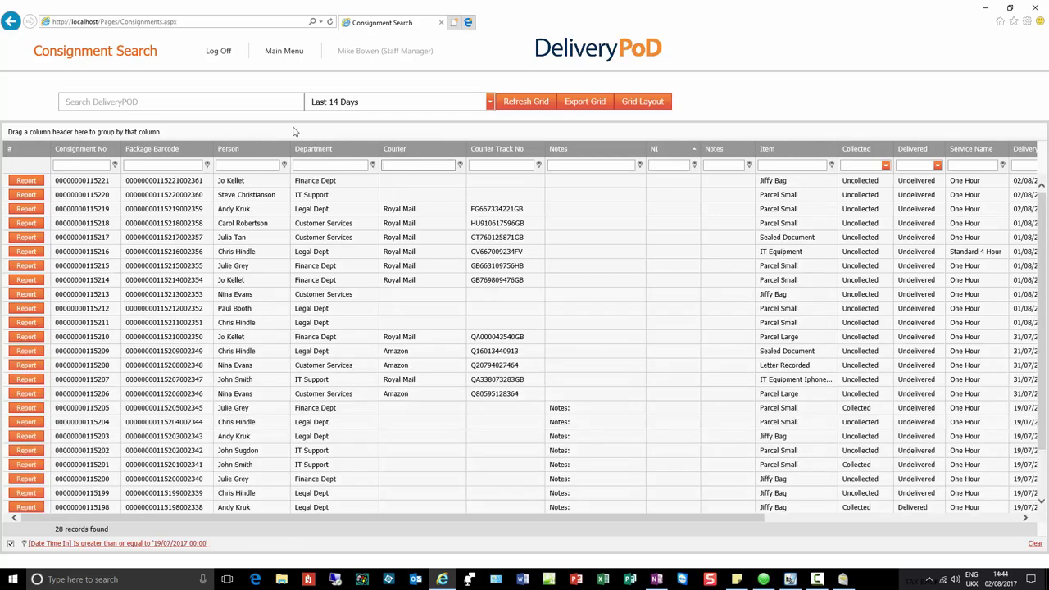
Step: Run a general search and sort the consignments by Person, descending
click(246, 104)
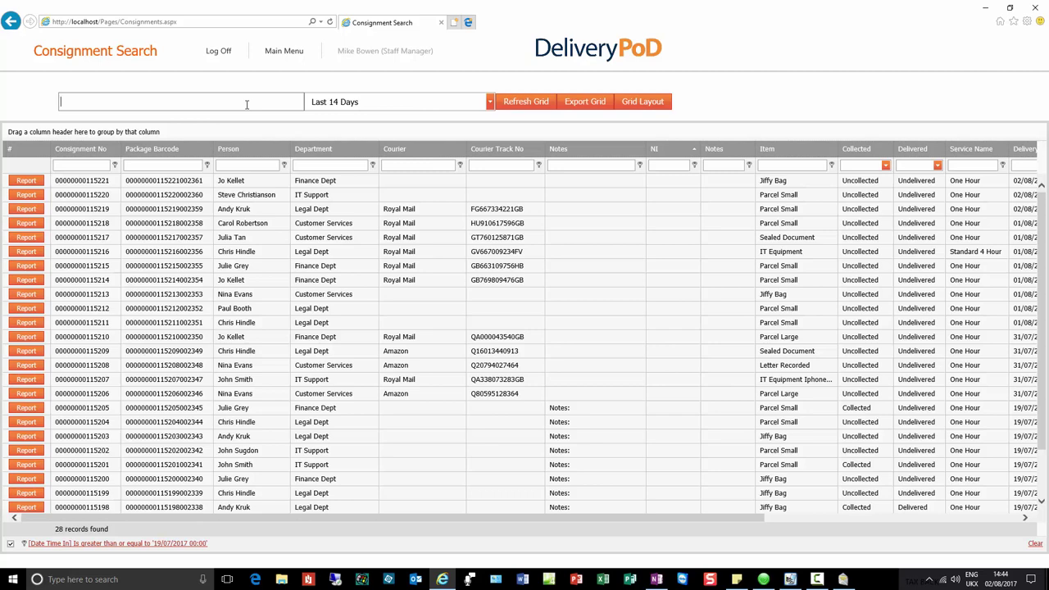
click(267, 155)
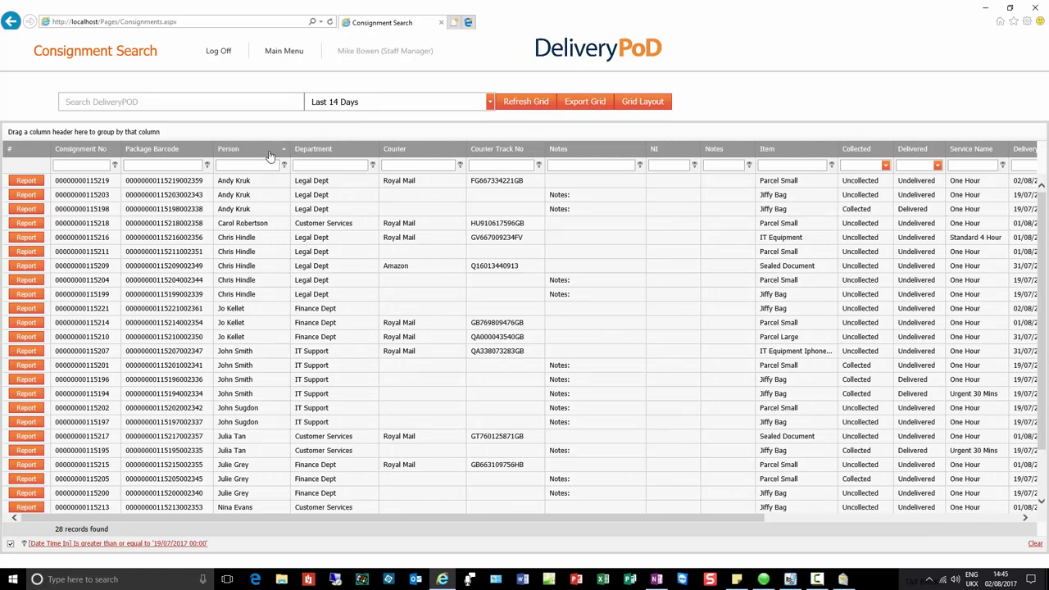
click(269, 155)
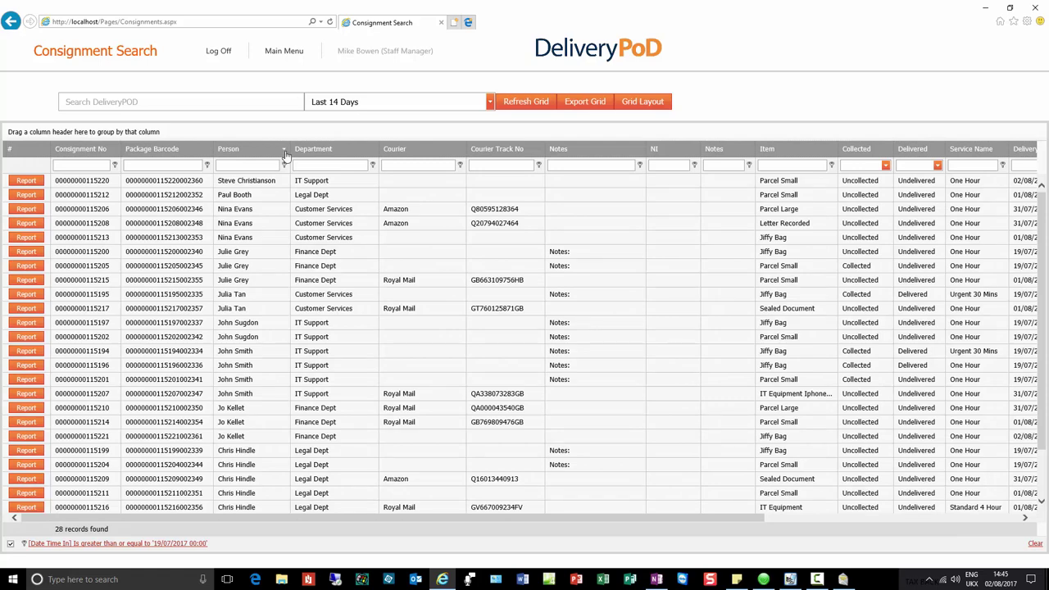
Step: Group by Department, expand Customer Services, add Person as a second level, then remove both groupings
drag(332, 155, 275, 136)
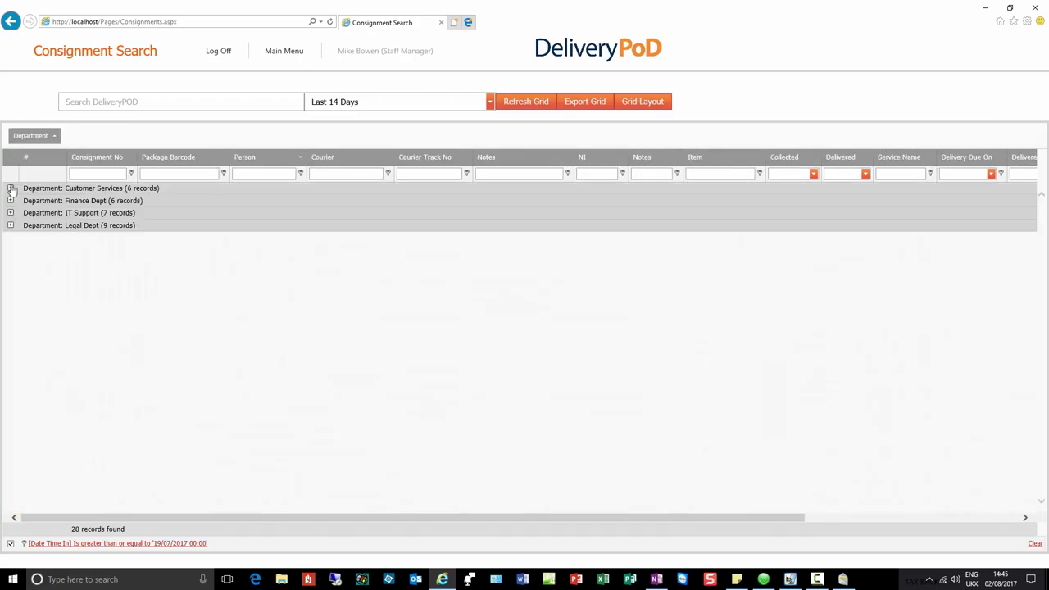
click(11, 188)
drag(254, 158, 204, 140)
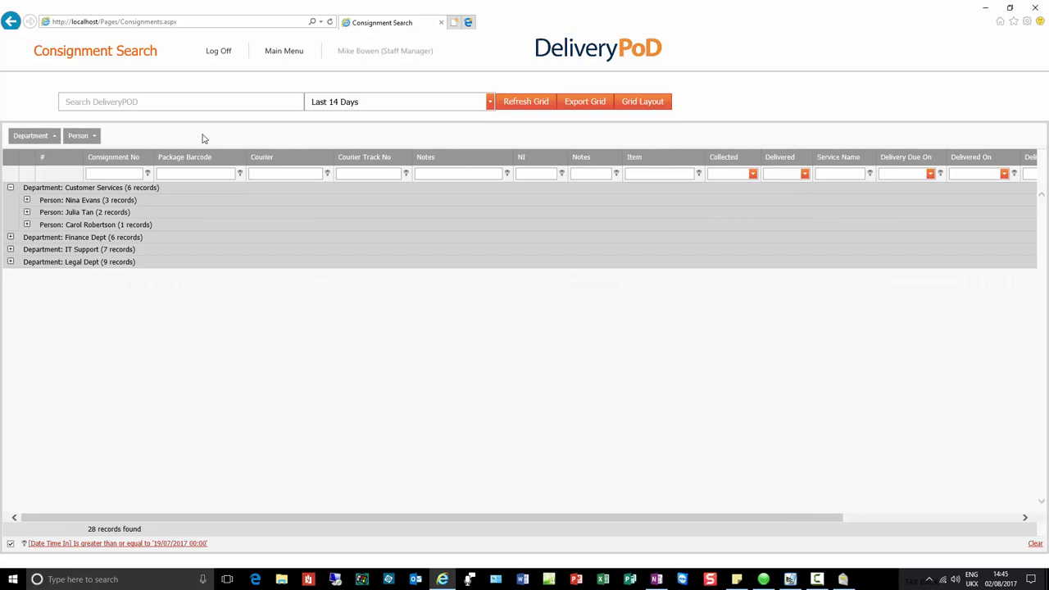
drag(89, 138, 246, 163)
drag(42, 136, 231, 161)
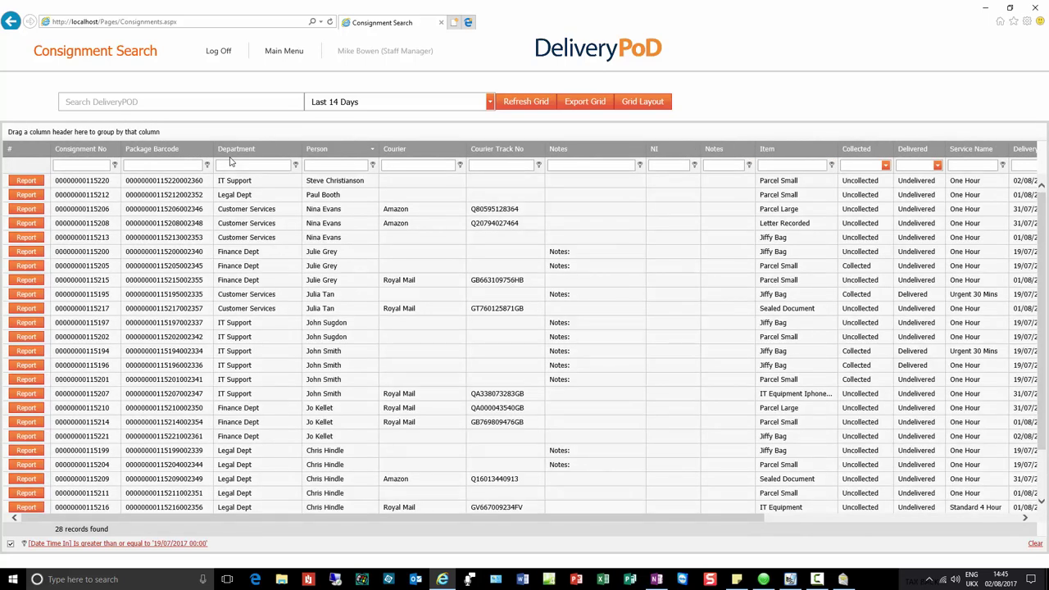
click(591, 101)
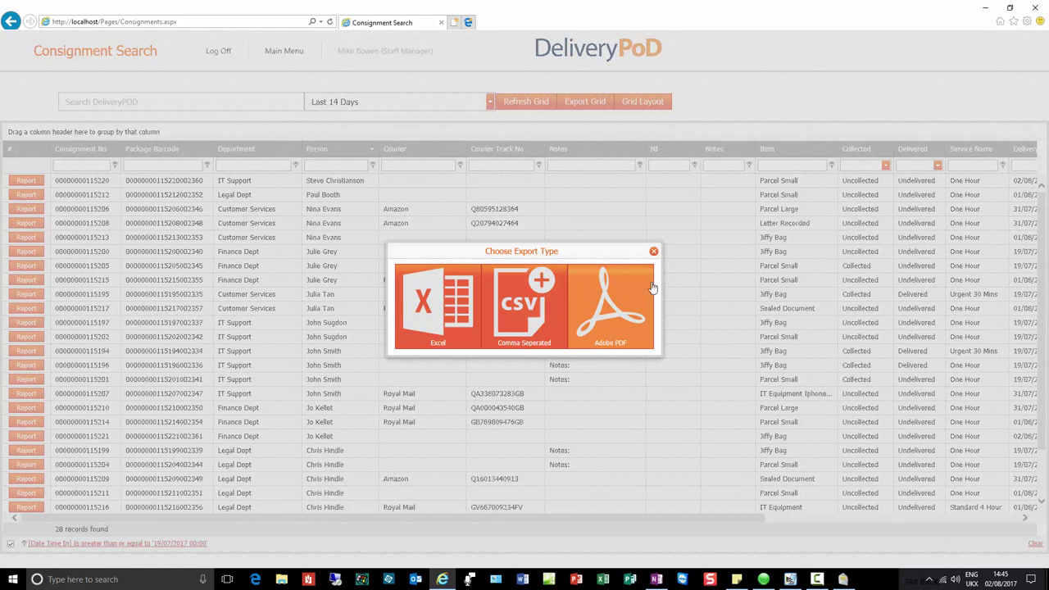
click(705, 113)
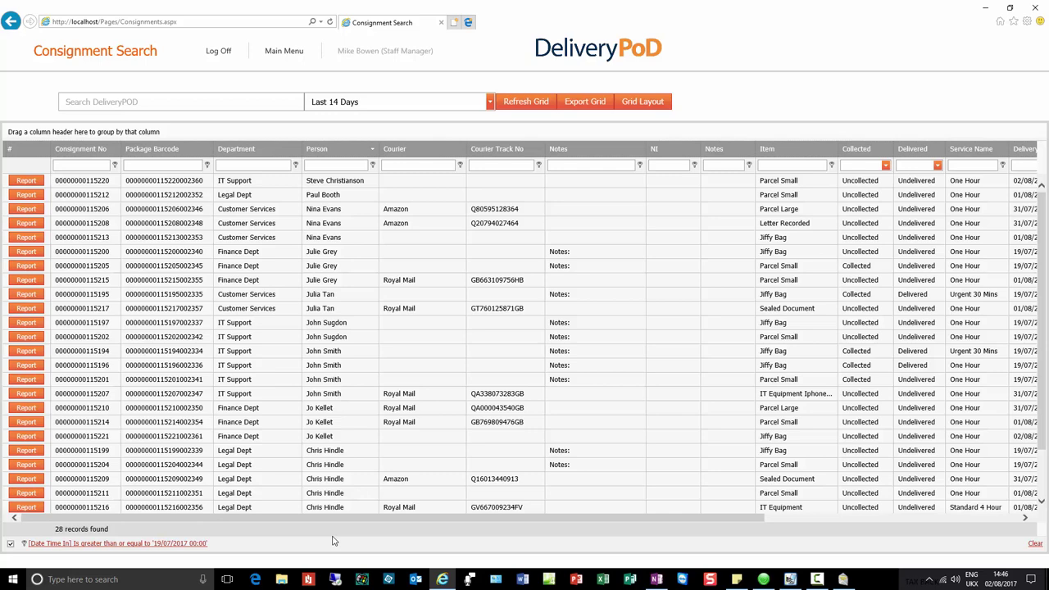
Step: Pick Live View (7 Day) from the date-range dropdown, then Today, leaving 3 consignments
click(490, 101)
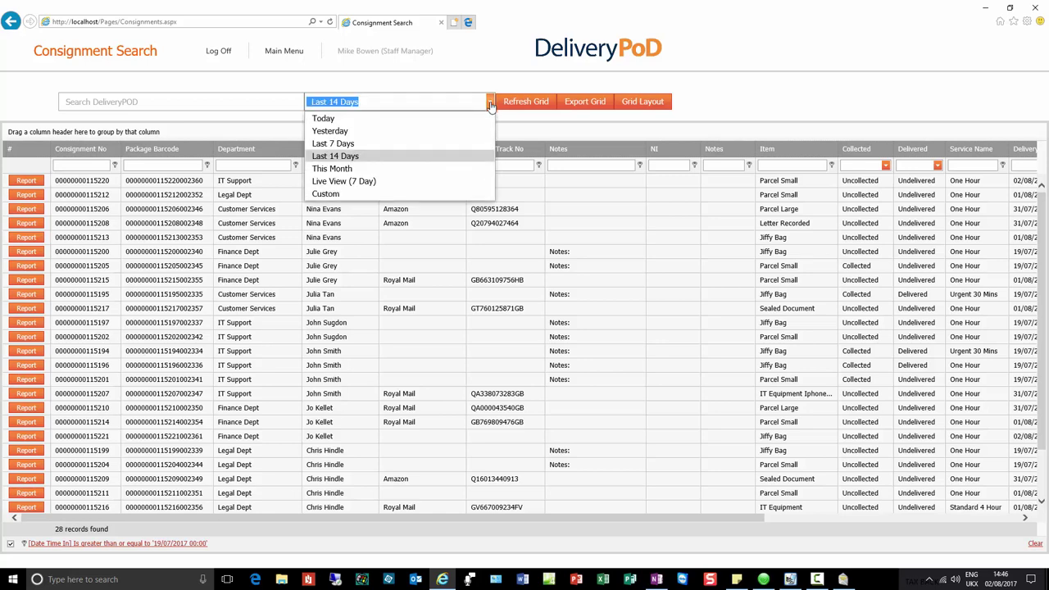
click(450, 189)
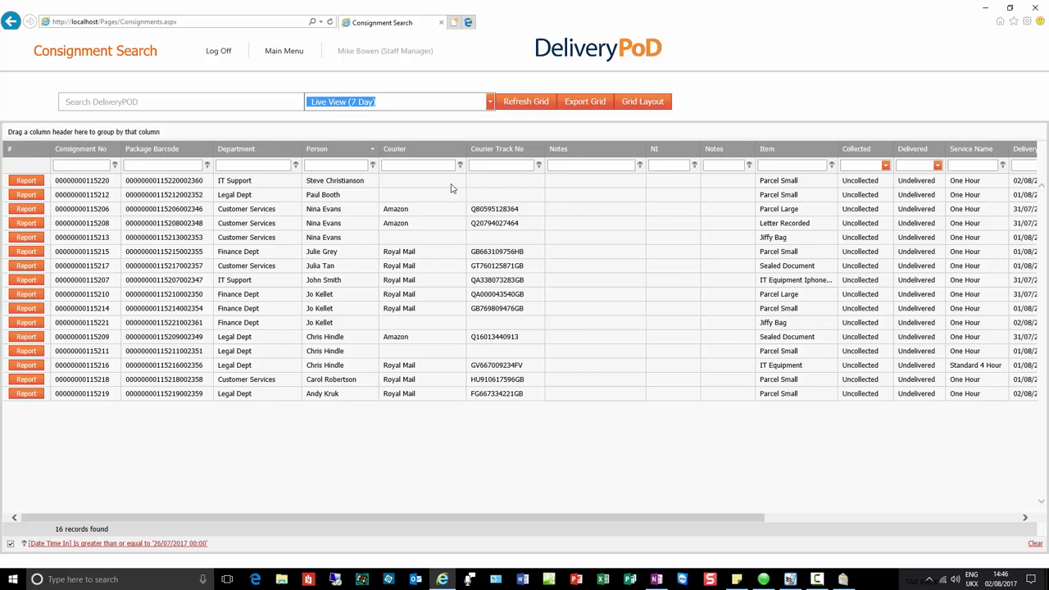
click(454, 451)
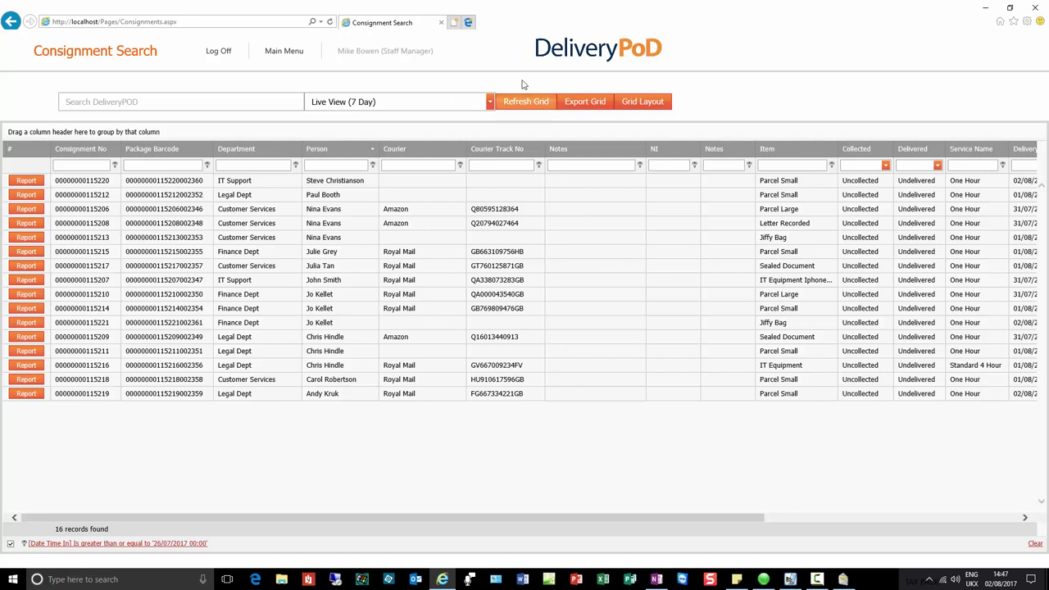
click(489, 103)
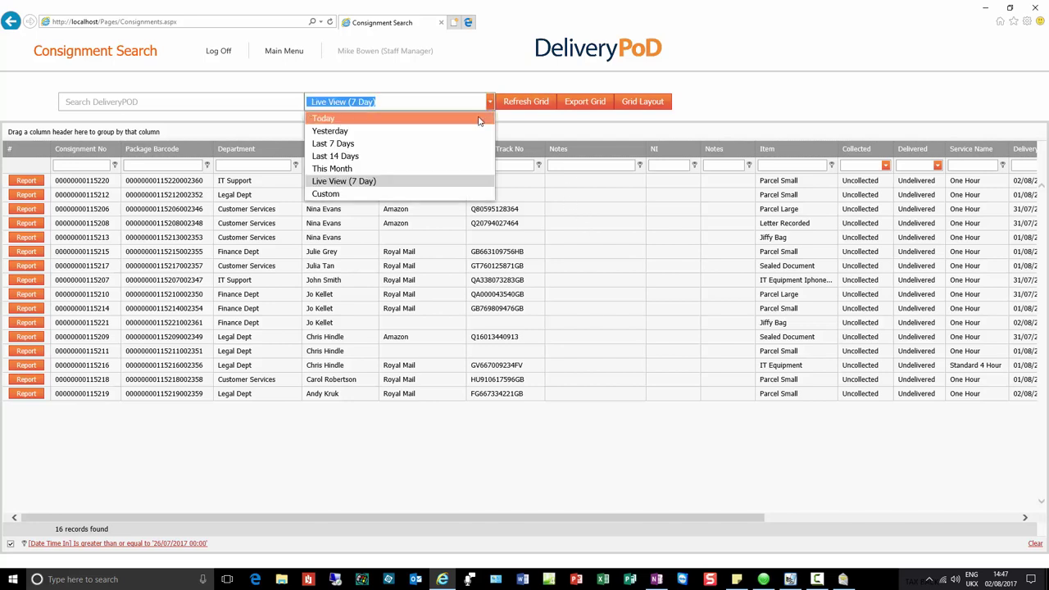
click(485, 119)
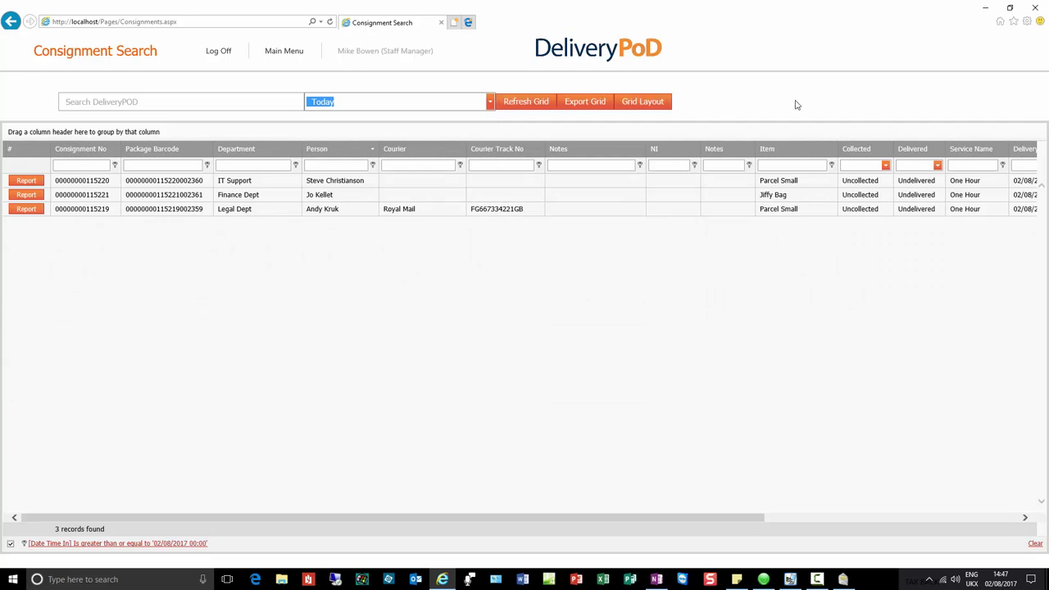
click(644, 102)
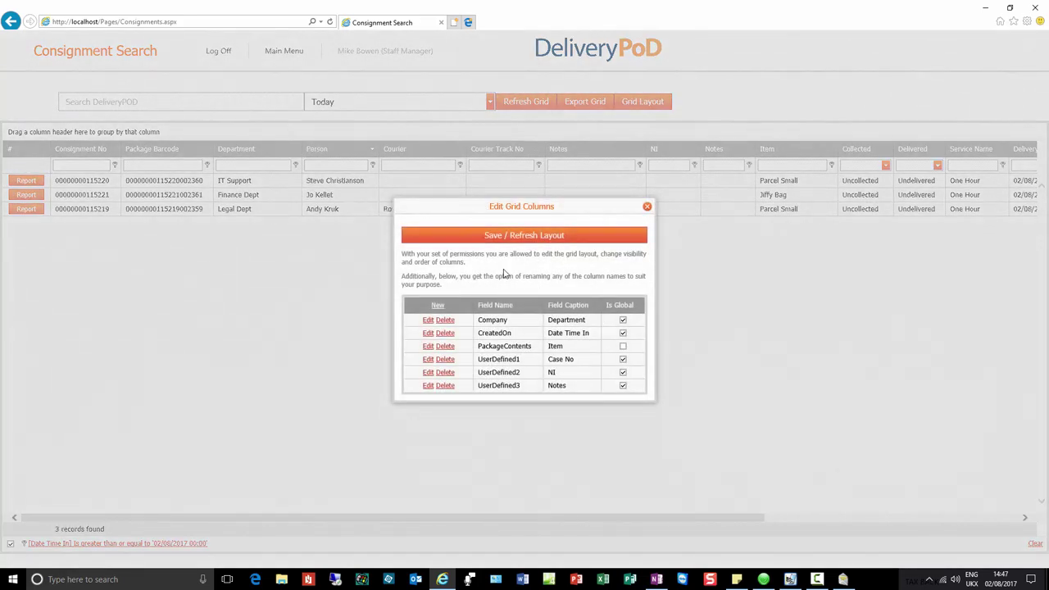
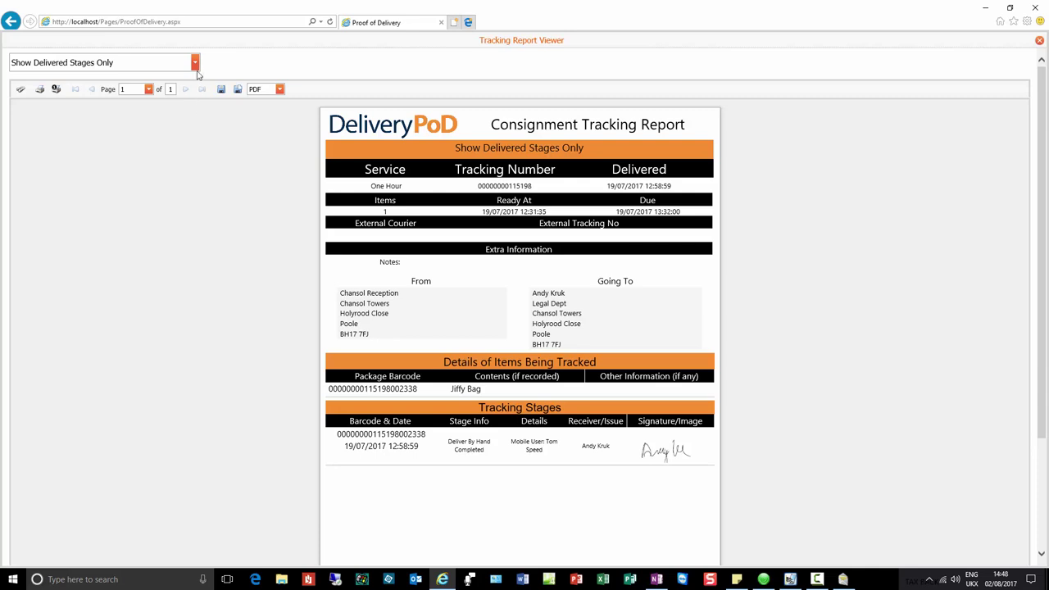
Step: Switch the tracking report to Full Tracking Data, review it, and keep PDF as export format
click(194, 63)
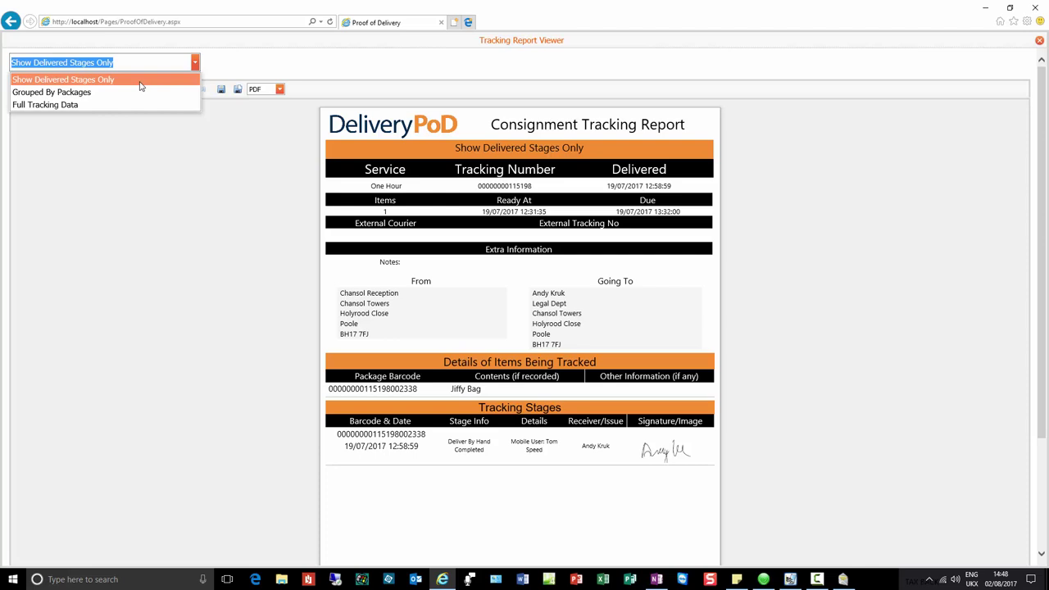
click(135, 105)
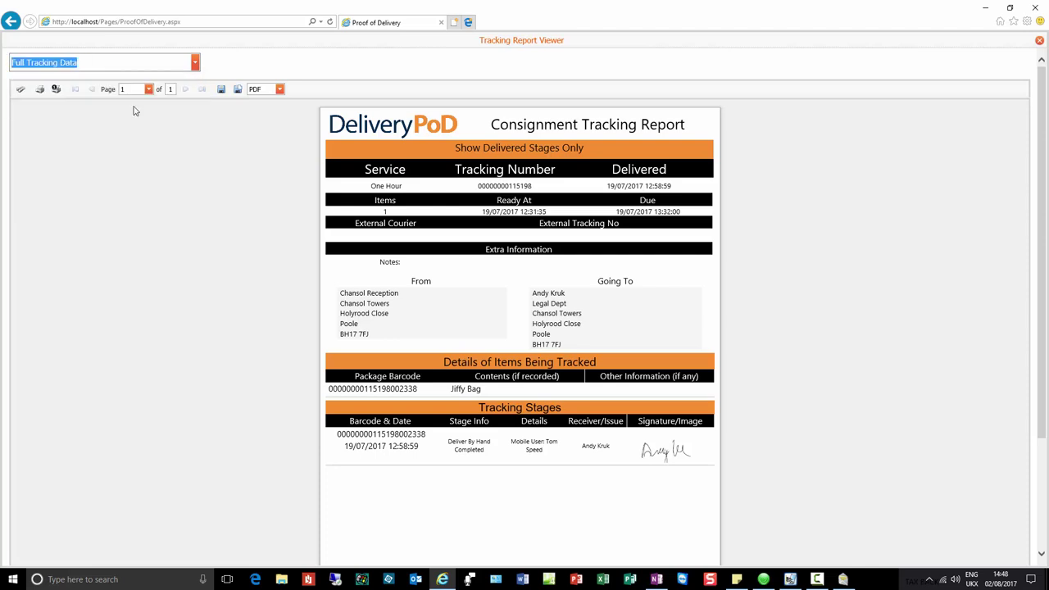
scroll(553, 332, down, 3)
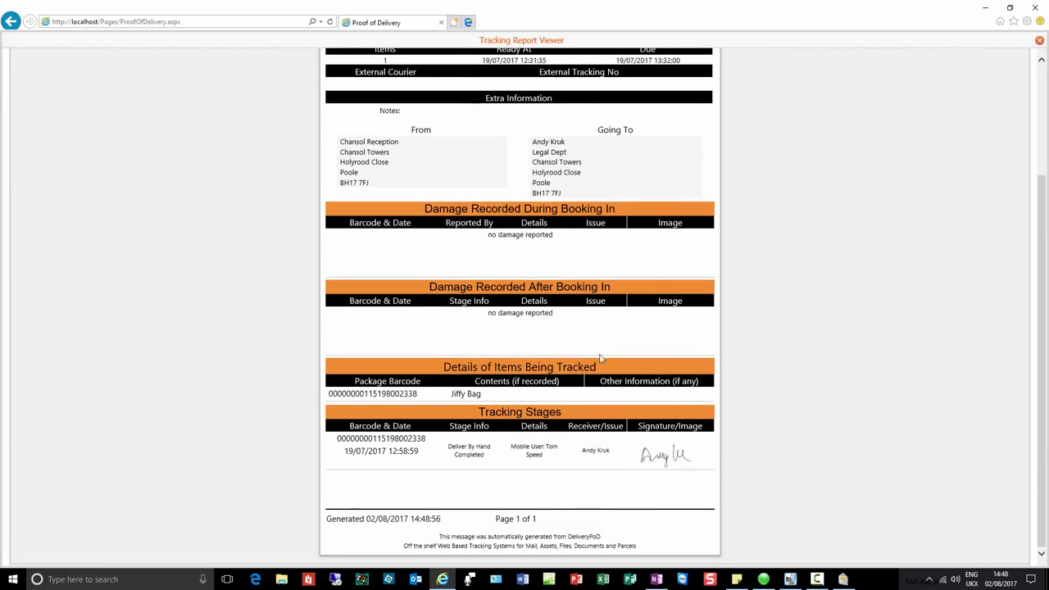
scroll(463, 465, up, 3)
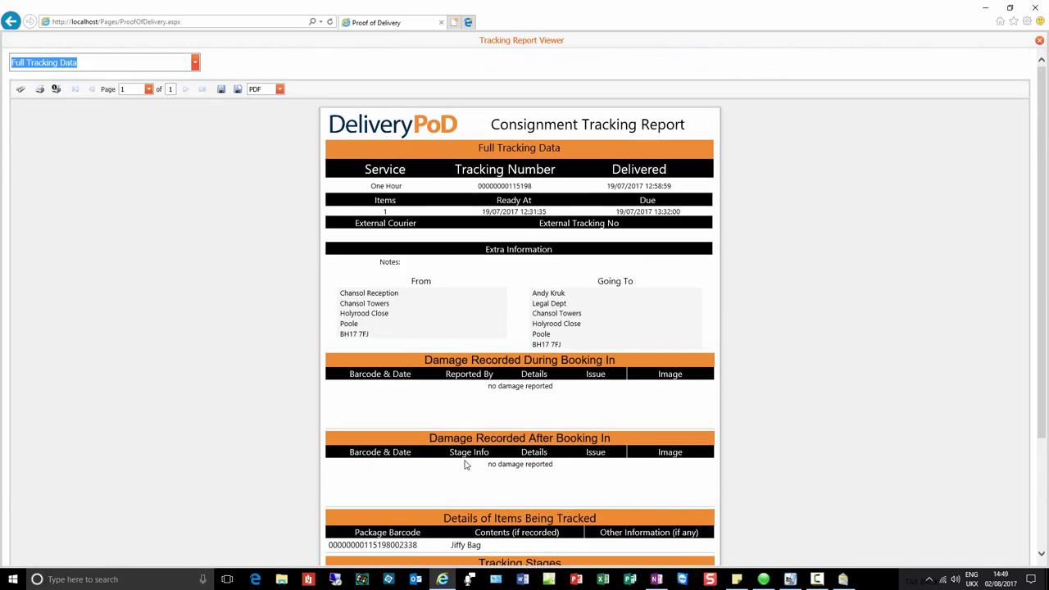
click(280, 89)
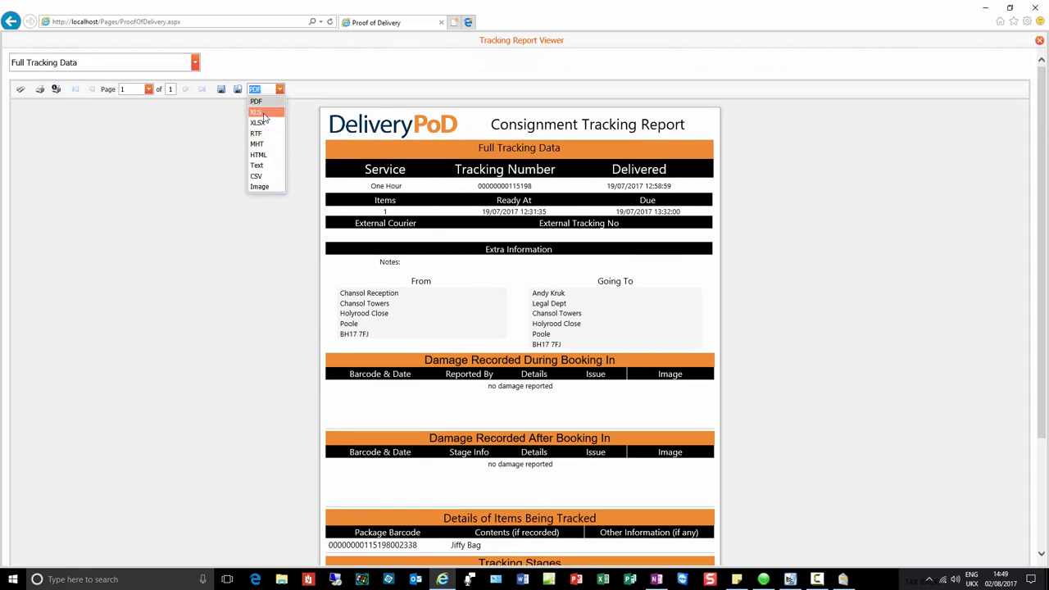
click(169, 138)
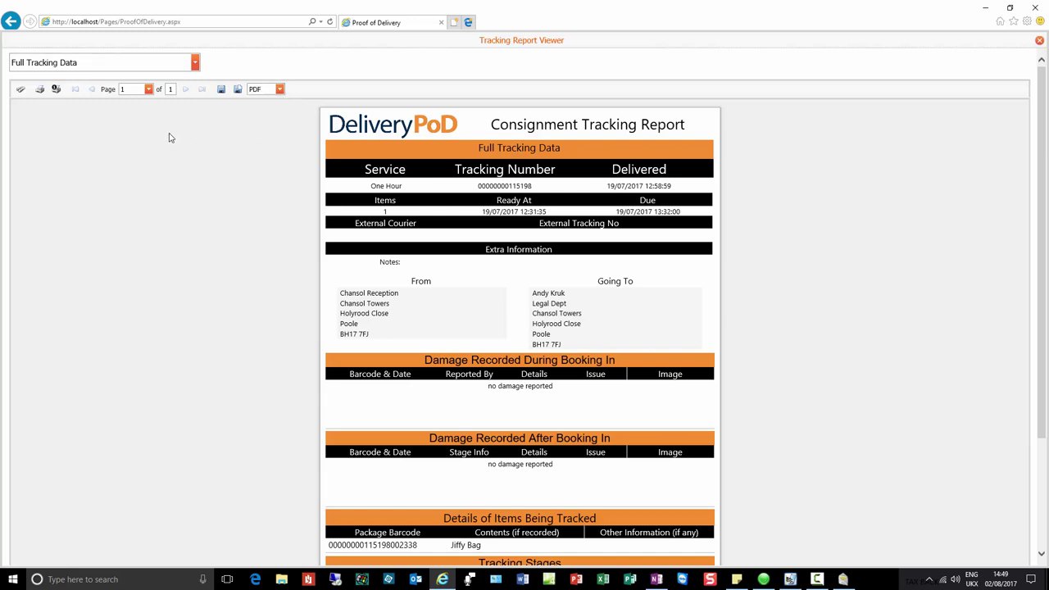
Step: Close the report, log off, and sign back in with the administrator account and password
click(1039, 43)
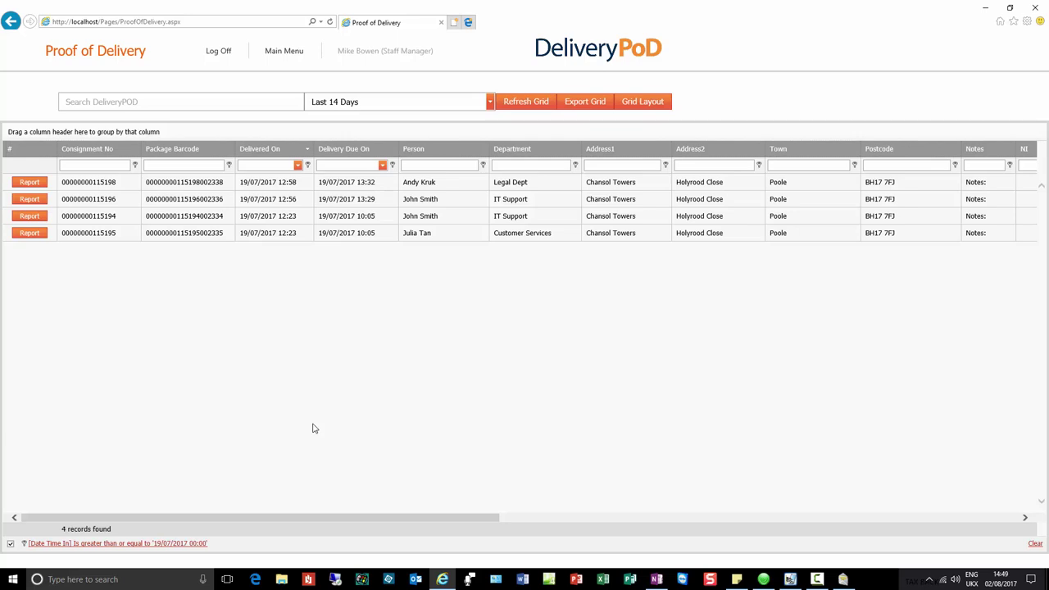
click(220, 54)
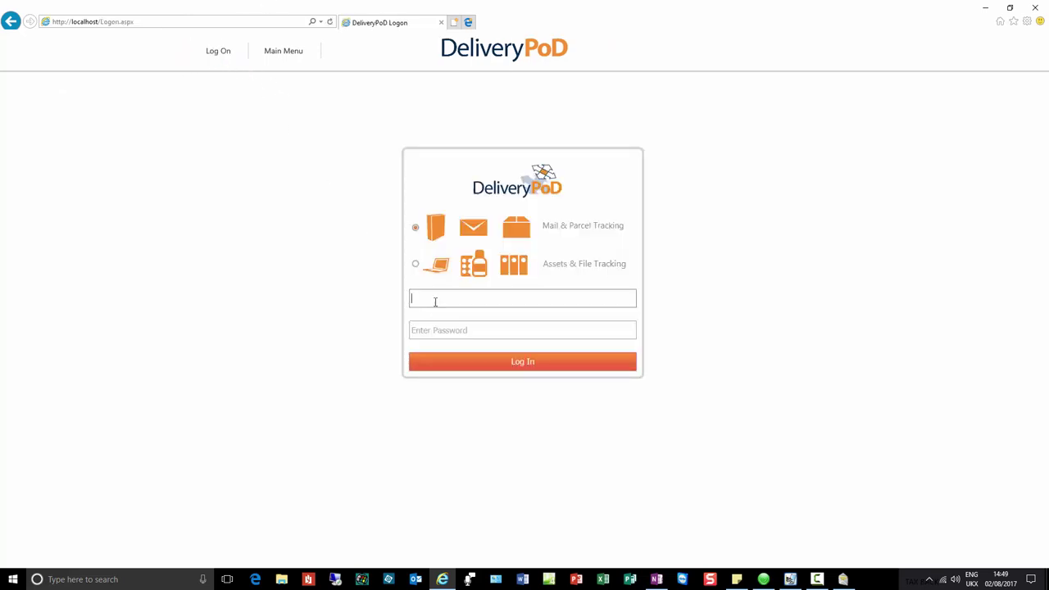
text(Mike Admin)
key(Tab)
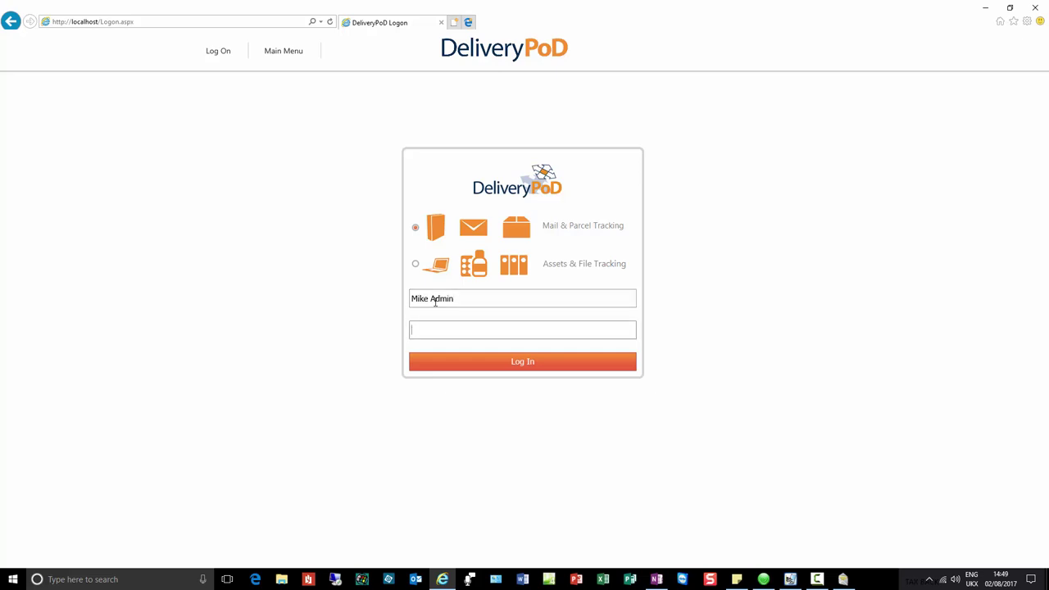
text(********)
key(Return)
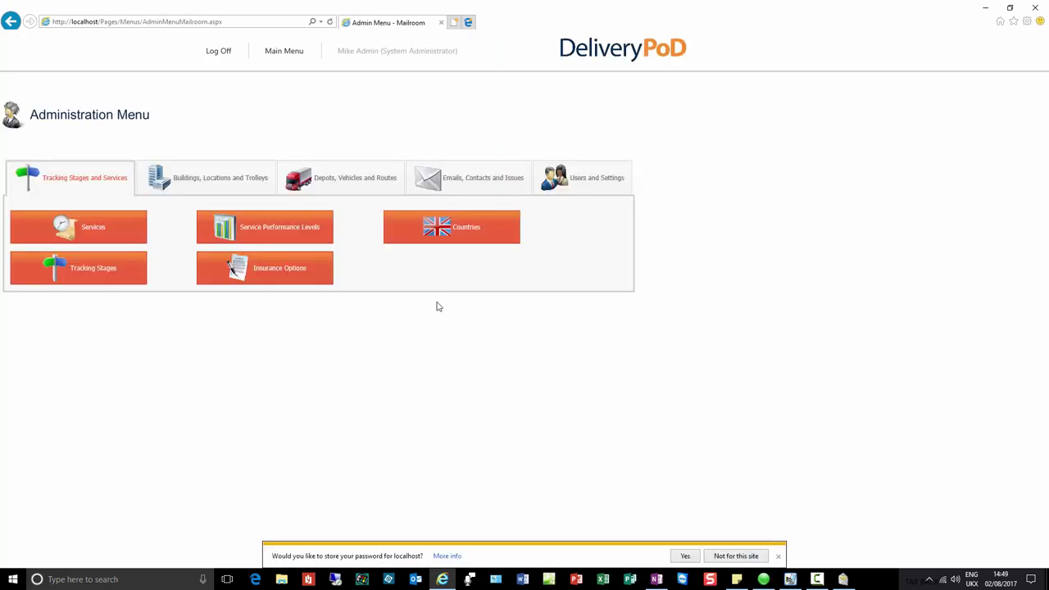
Step: Dismiss the save-password prompt and go to Email - All Items under Emails, Contacts and Issues
click(725, 561)
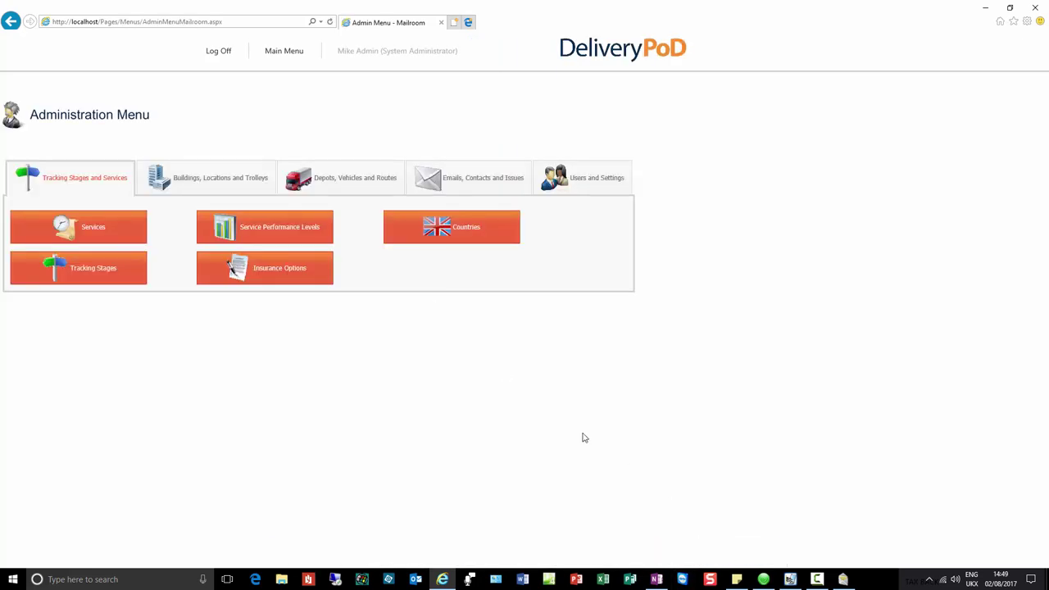
click(494, 181)
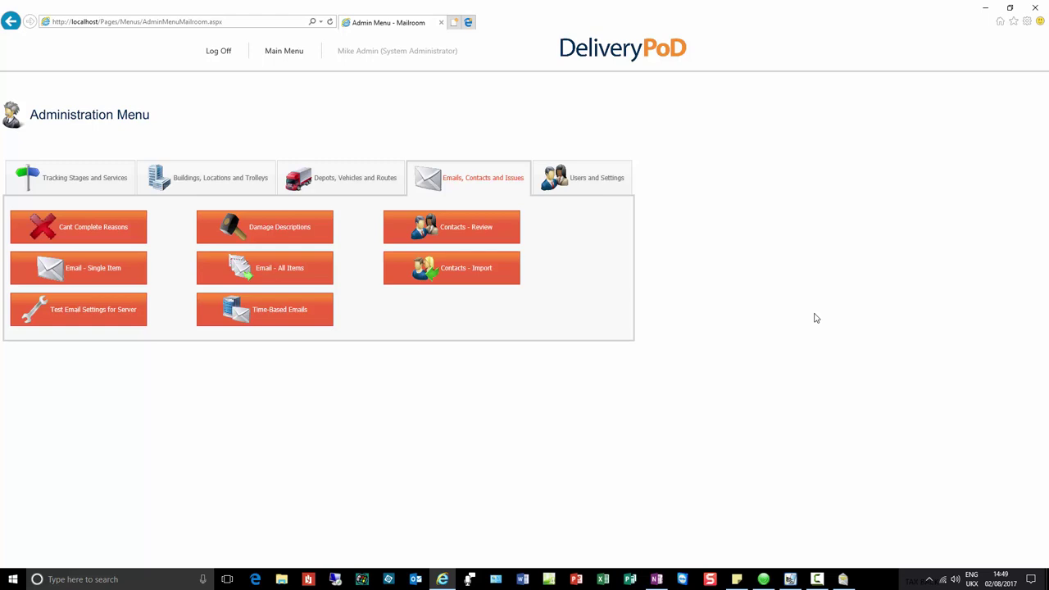
click(279, 269)
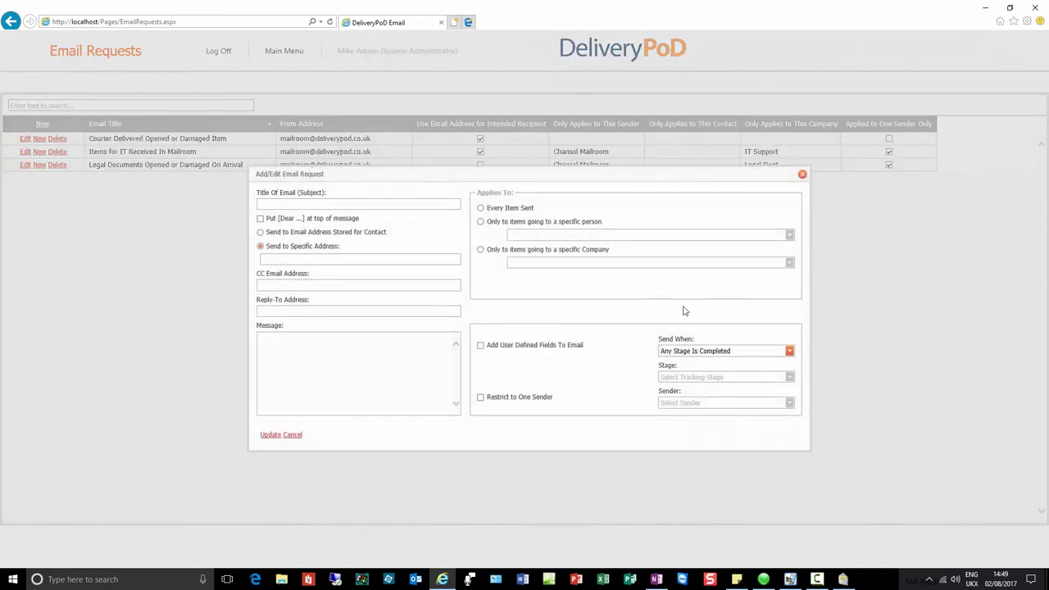
Step: Leave Send When unchanged and limit the request to items going to Legal Dept
click(789, 351)
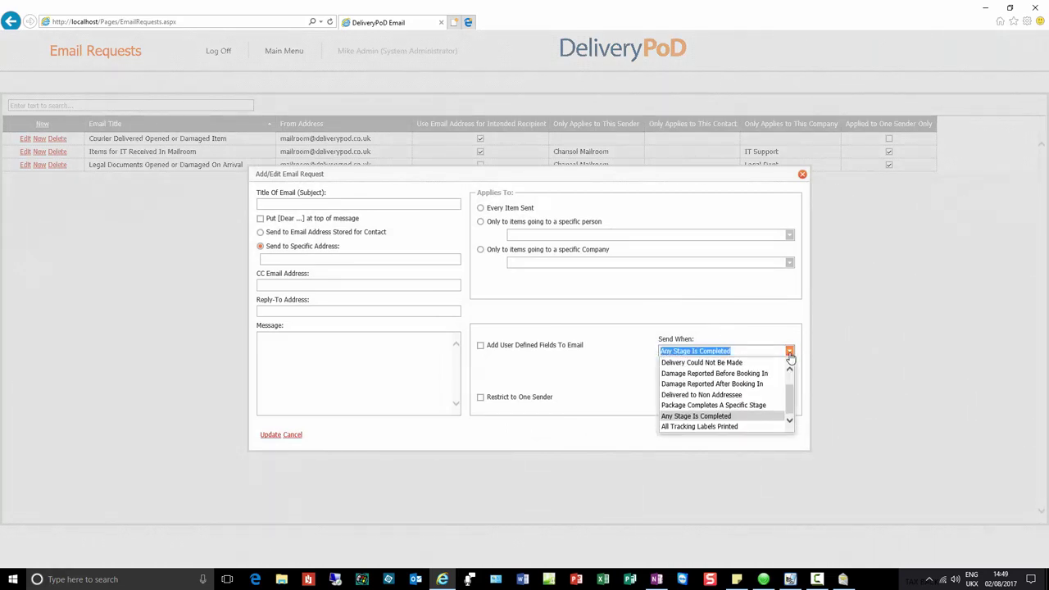
drag(793, 399, 793, 379)
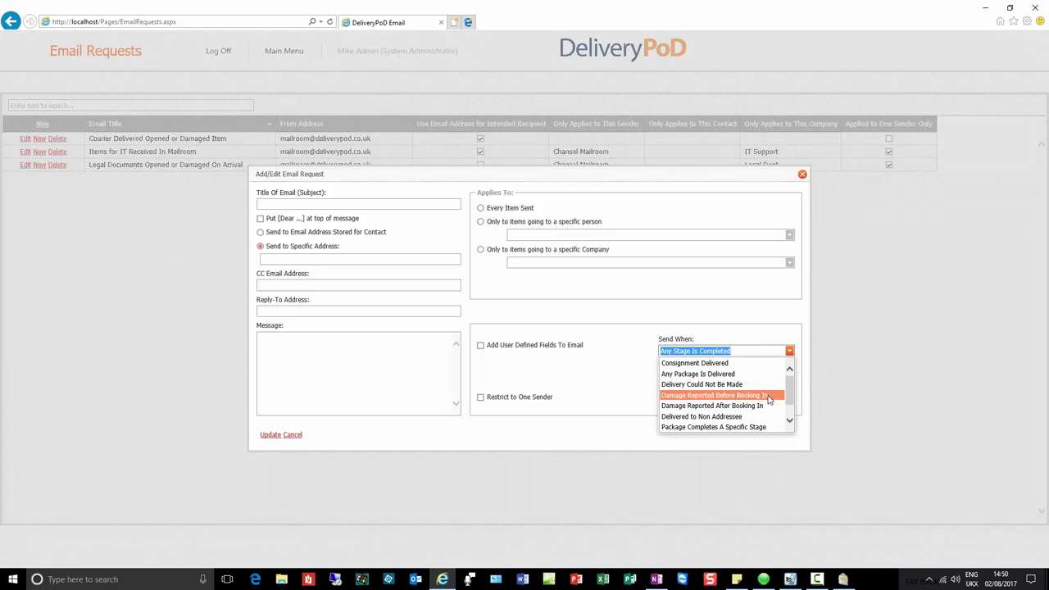
click(721, 291)
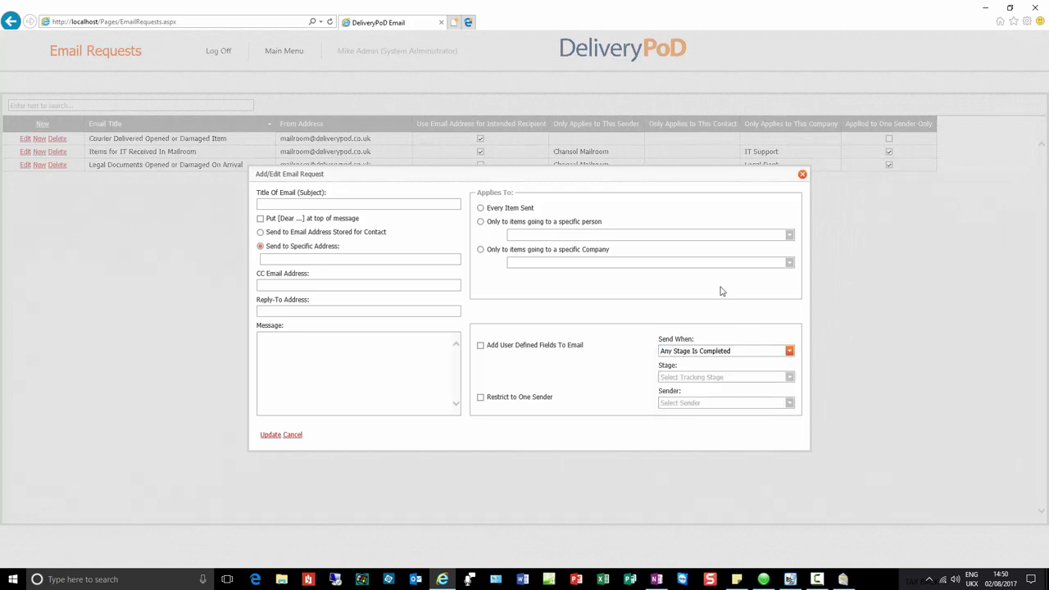
click(480, 250)
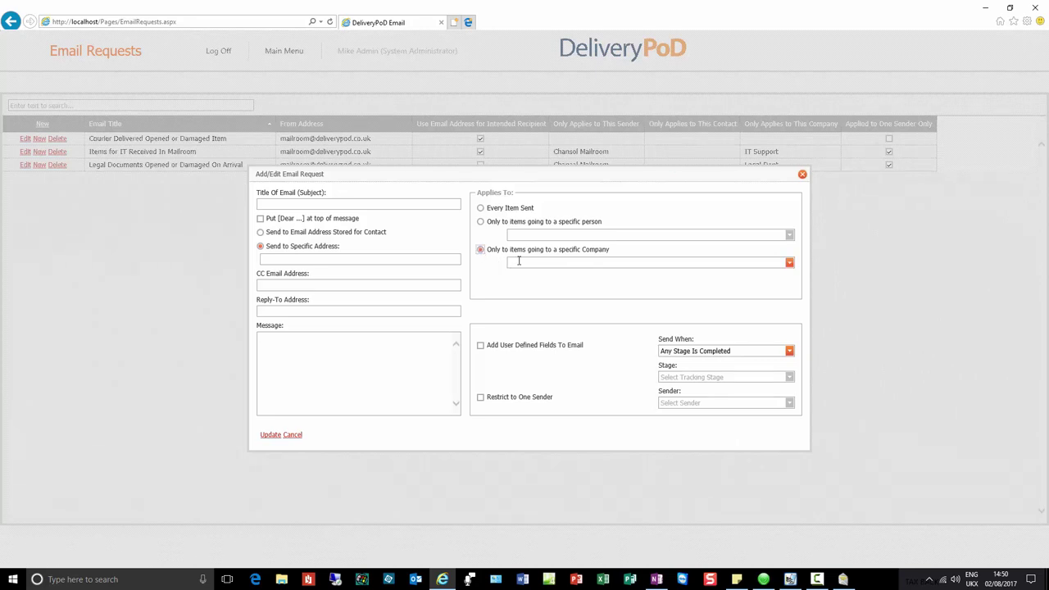
click(789, 262)
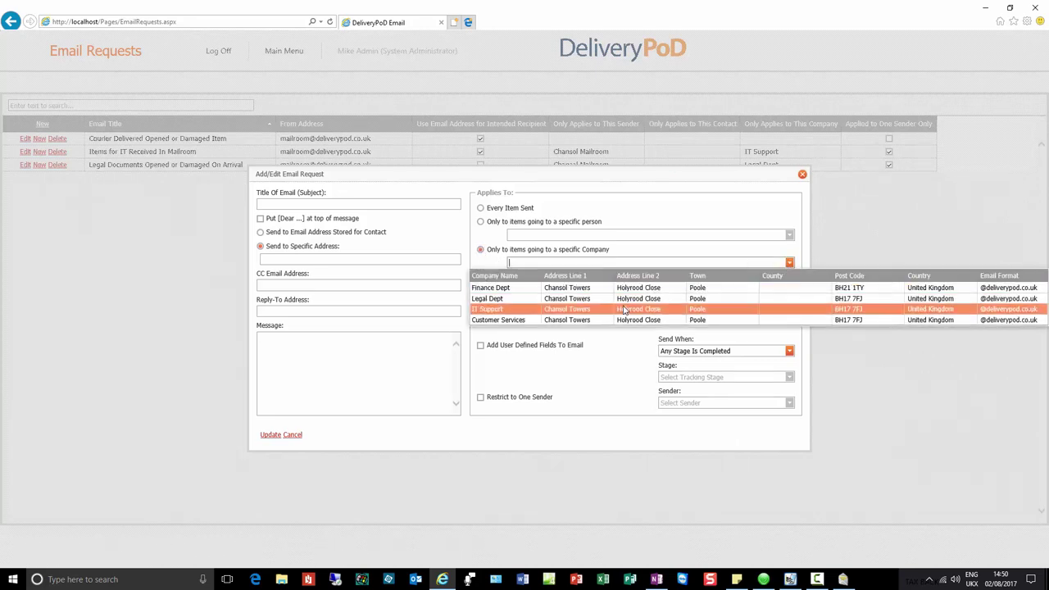
click(627, 300)
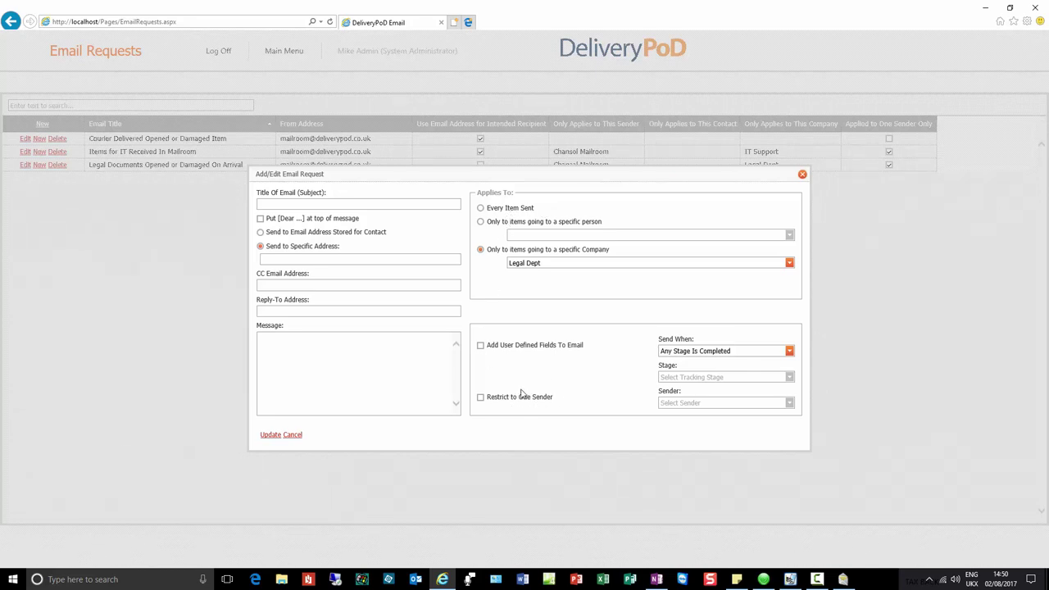
Step: Try restricting to one sender, undo it, and cancel the email request unsaved
click(481, 397)
click(788, 404)
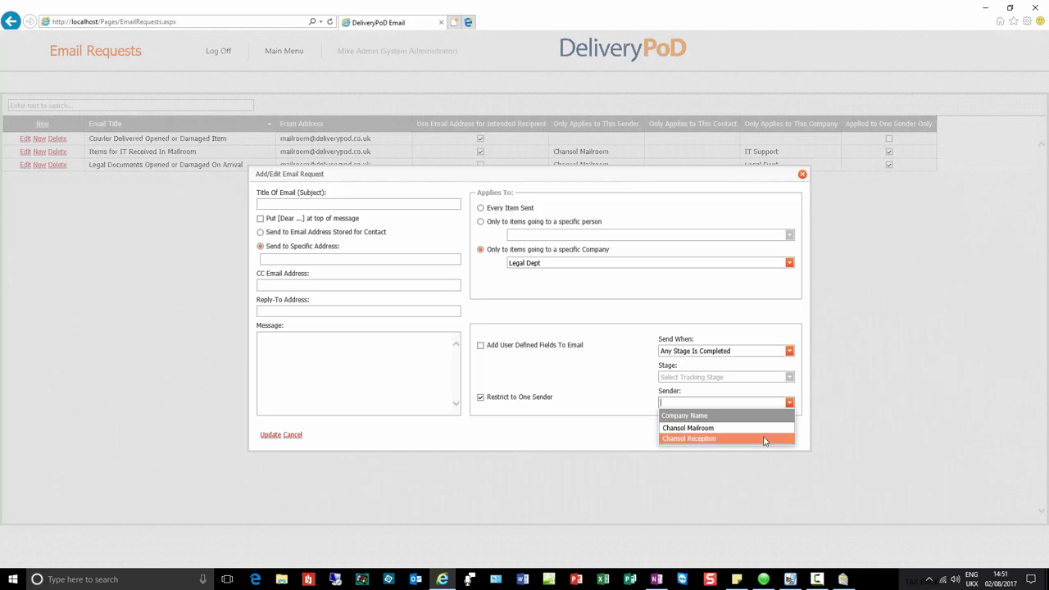
click(481, 397)
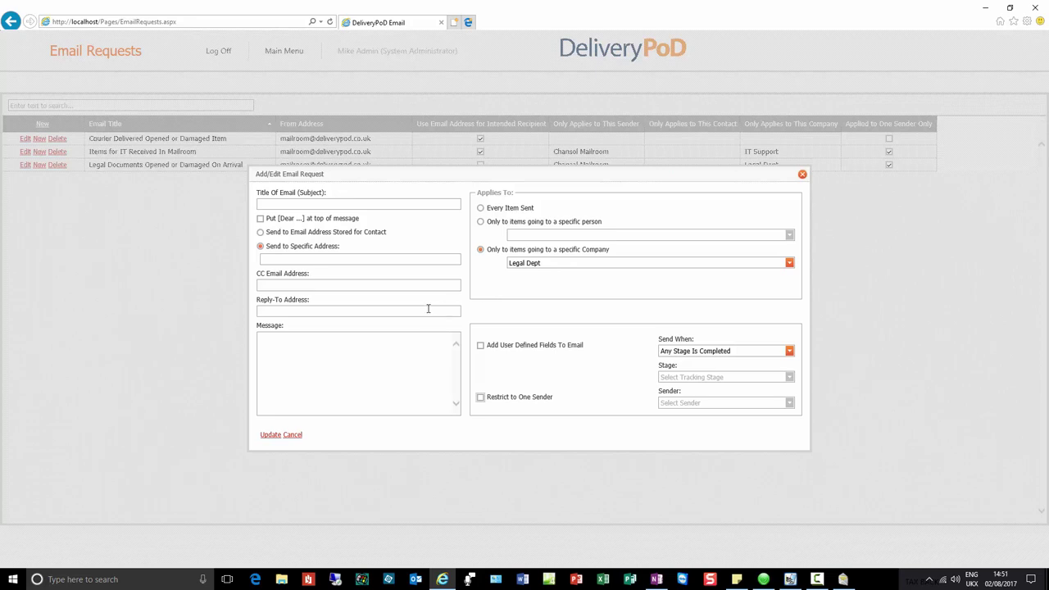
click(293, 435)
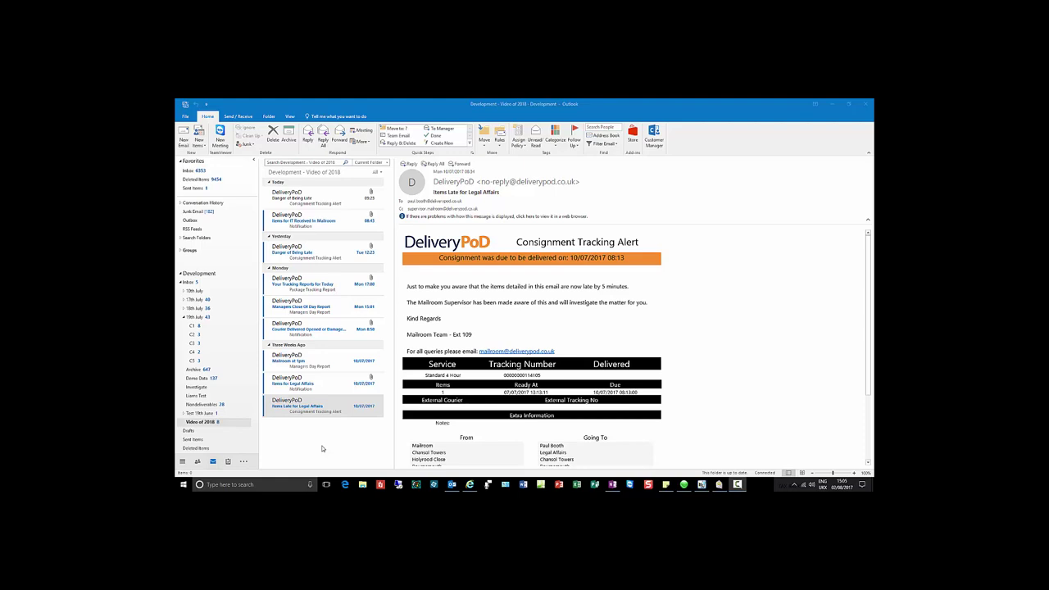
Step: Read the 'Danger of Being Late' alert down to its tracking link and address table
click(345, 200)
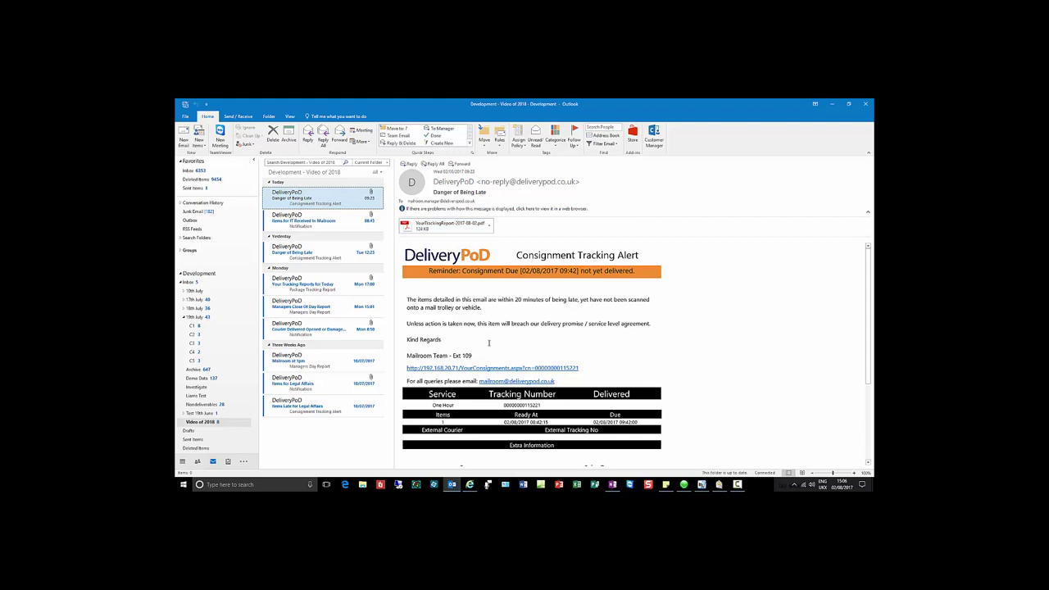
scroll(488, 342, down, 2)
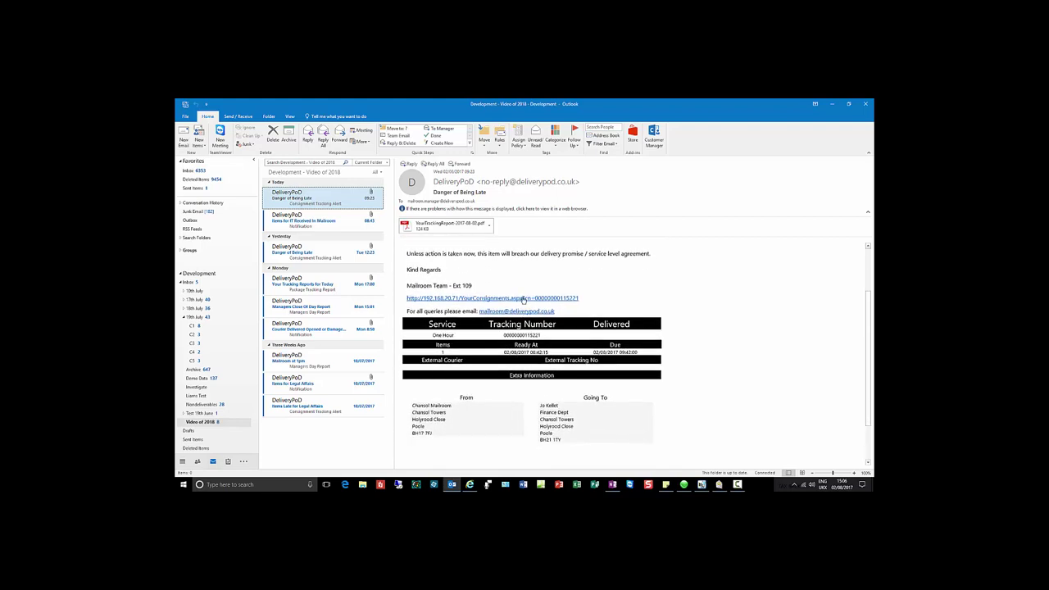
click(523, 300)
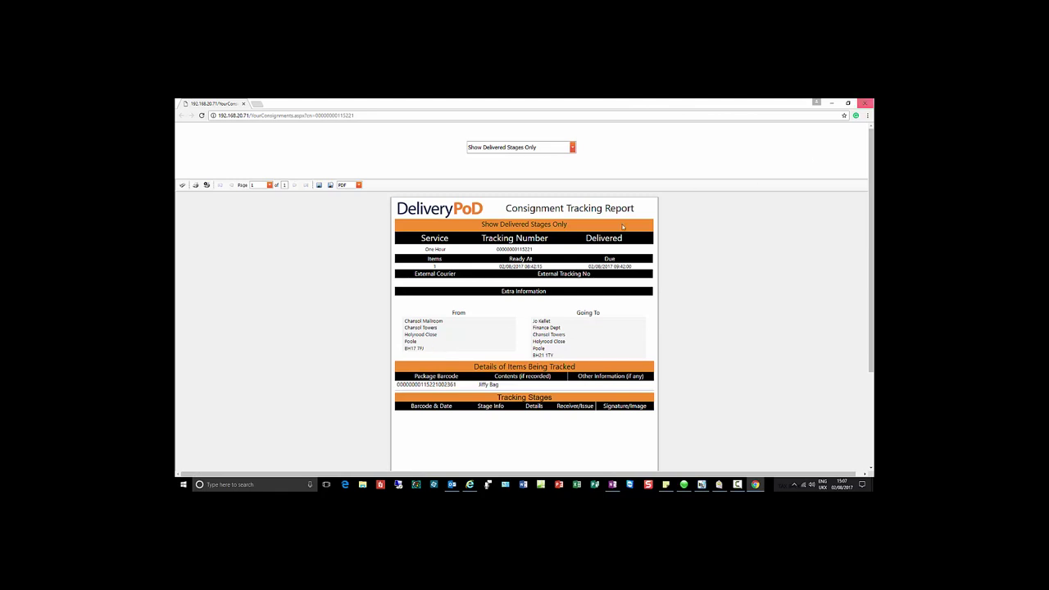
click(866, 105)
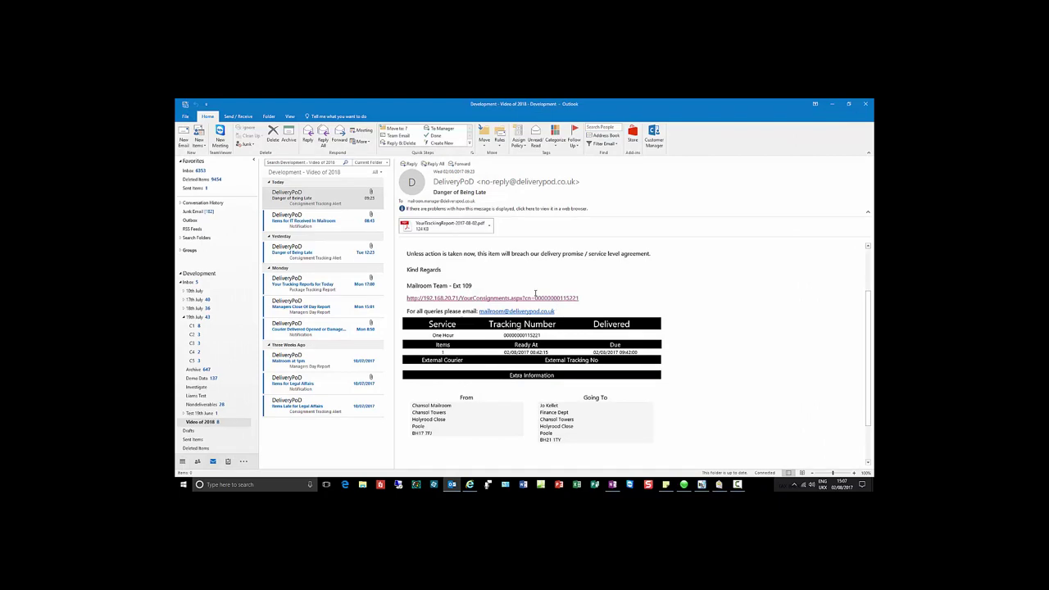
Step: Read the IT mailroom notification, then open the PDF from 'Your Tracking Reports for Today'
click(332, 228)
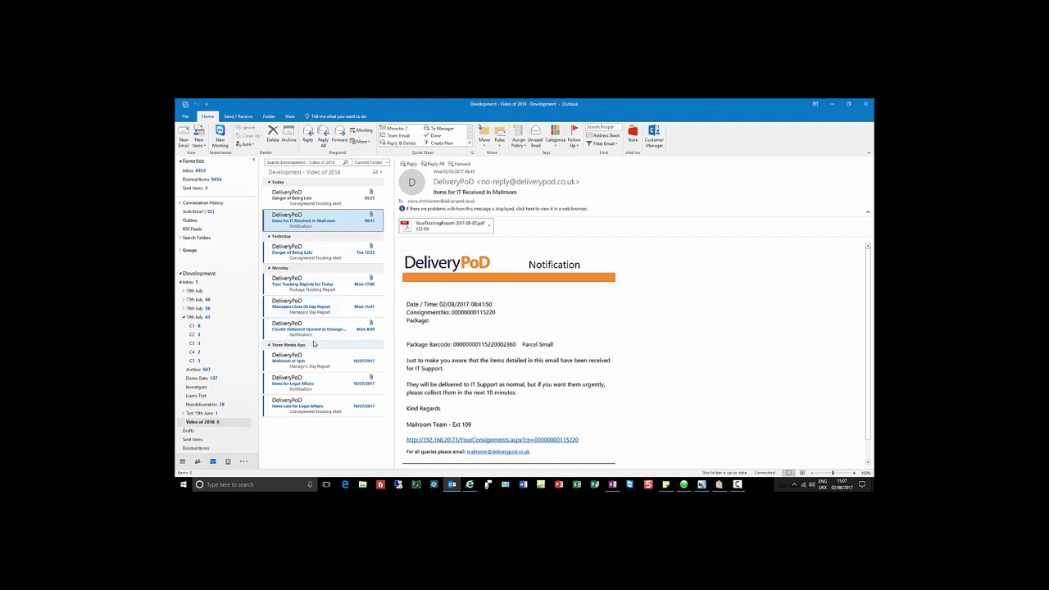
click(316, 284)
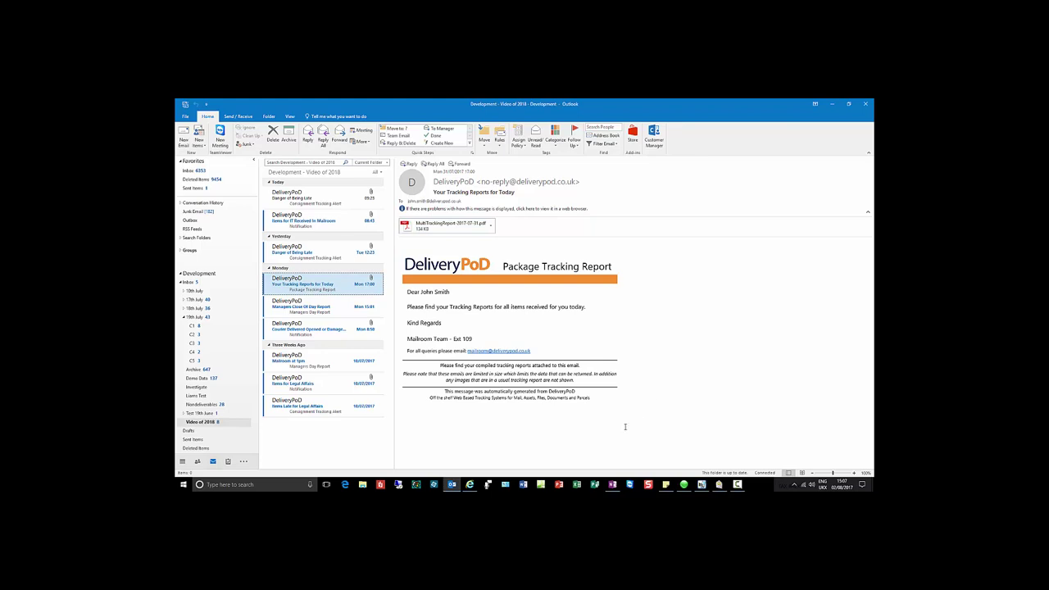
click(425, 228)
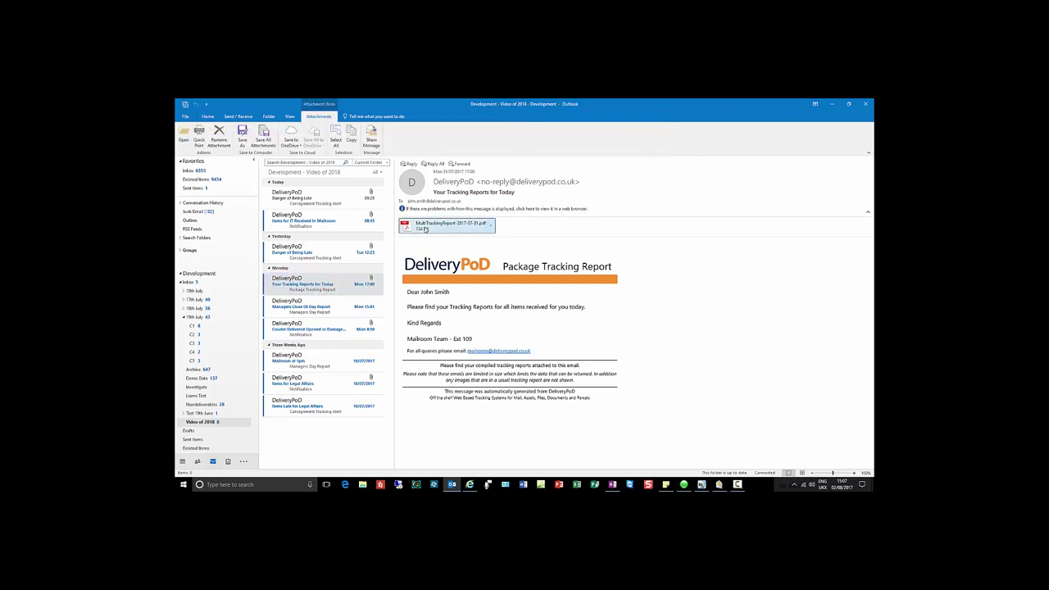
double_click(425, 228)
Step: Scroll through the MultiTrackingReport PDF, close it, and view the Managers Close Of Day Report
scroll(380, 358, down, 5)
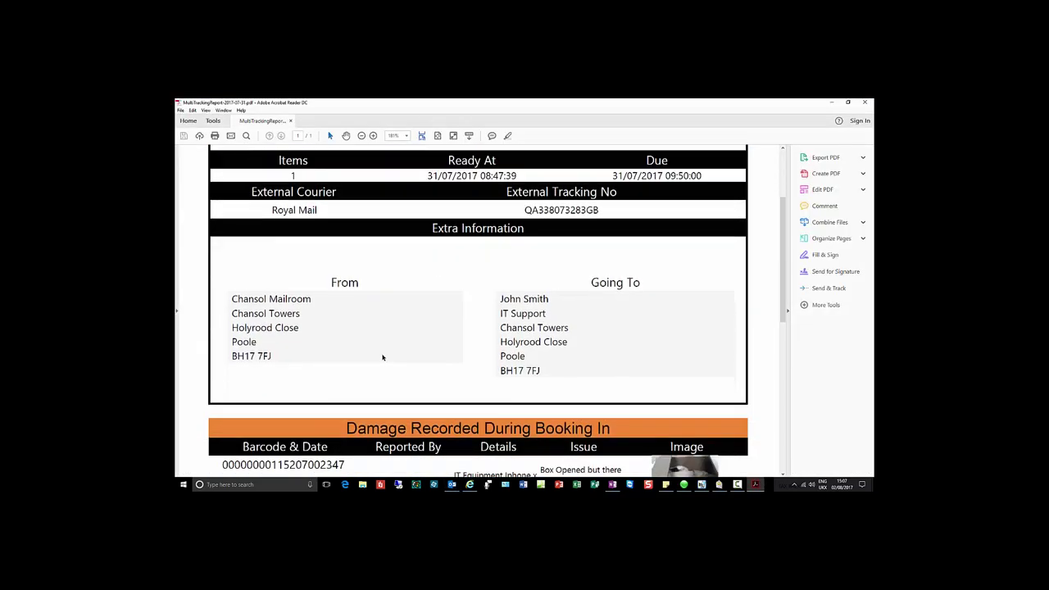
scroll(380, 358, down, 4)
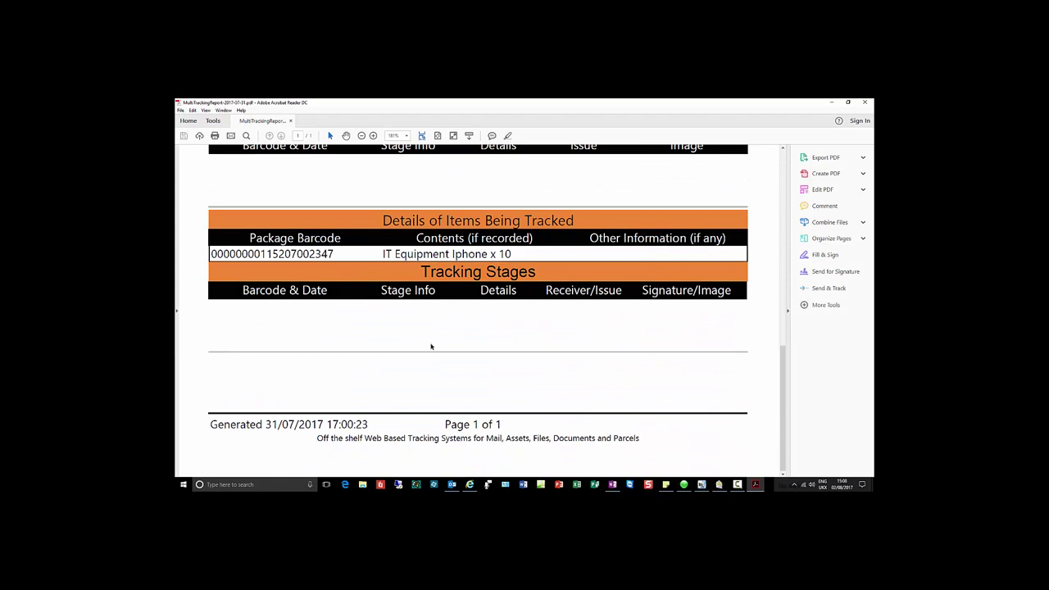
scroll(431, 346, up, 2)
scroll(442, 344, up, 7)
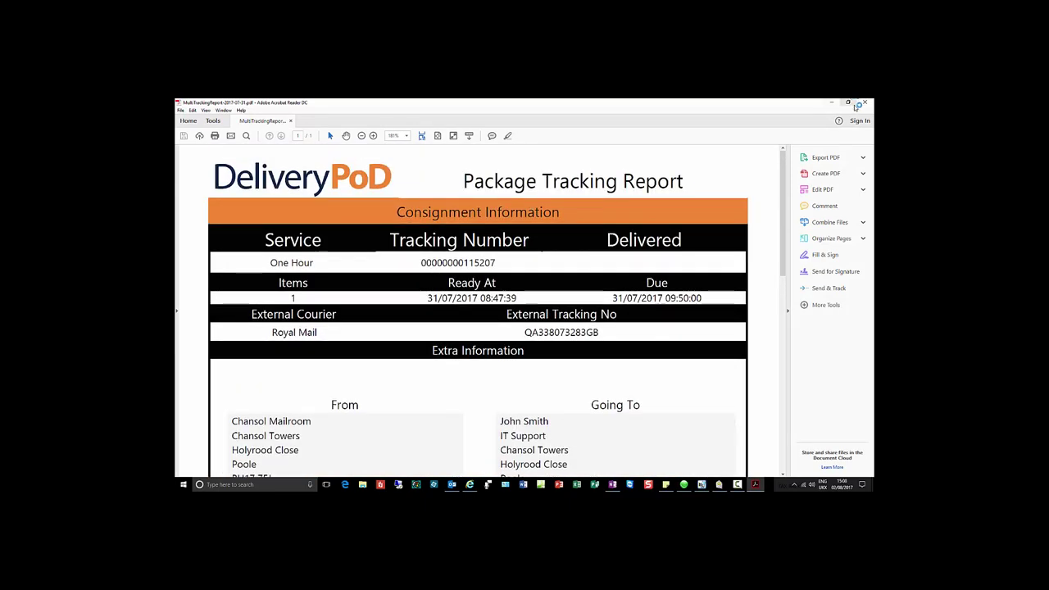
click(865, 103)
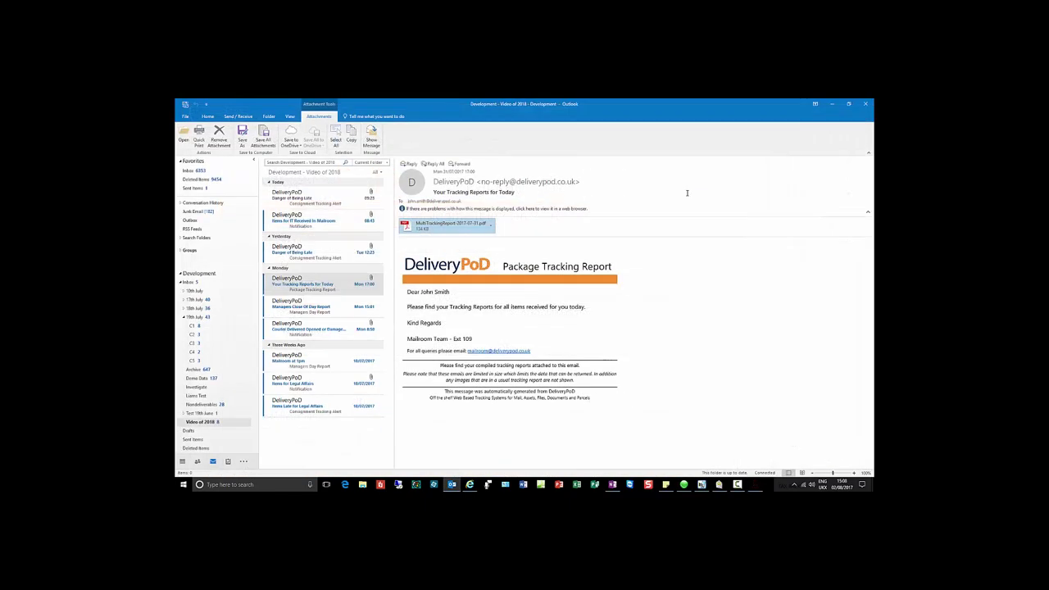
click(315, 314)
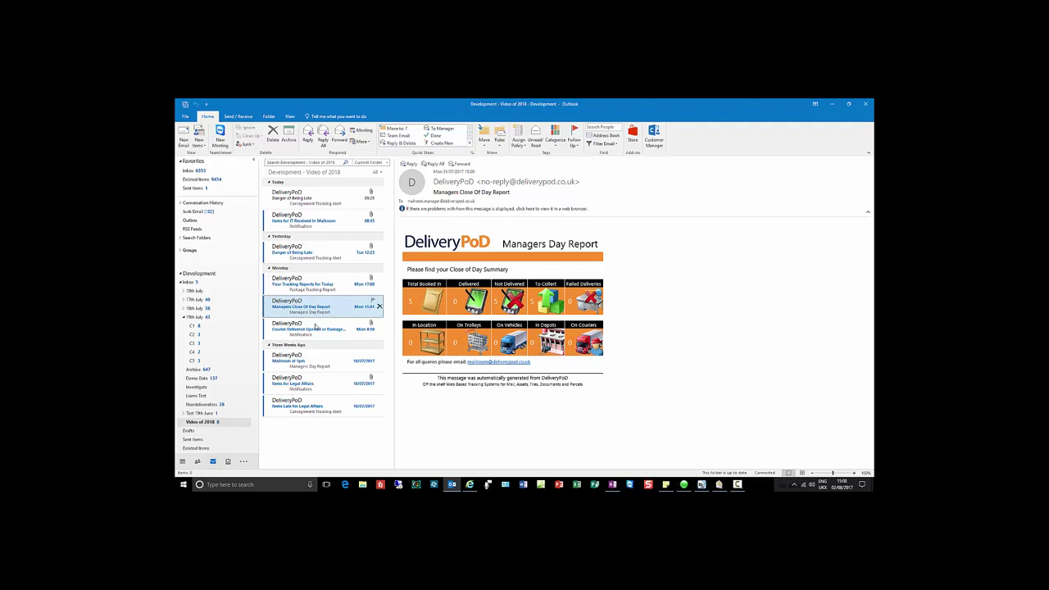
Step: Read the opened or damaged item notification and review its attached tracking report PDF
click(316, 327)
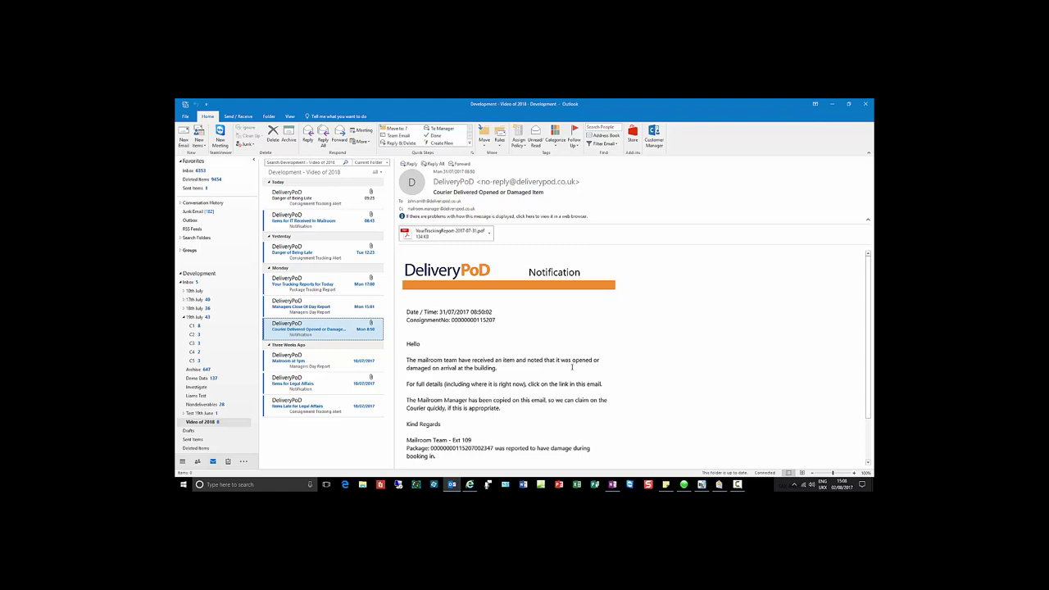
scroll(577, 367, down, 2)
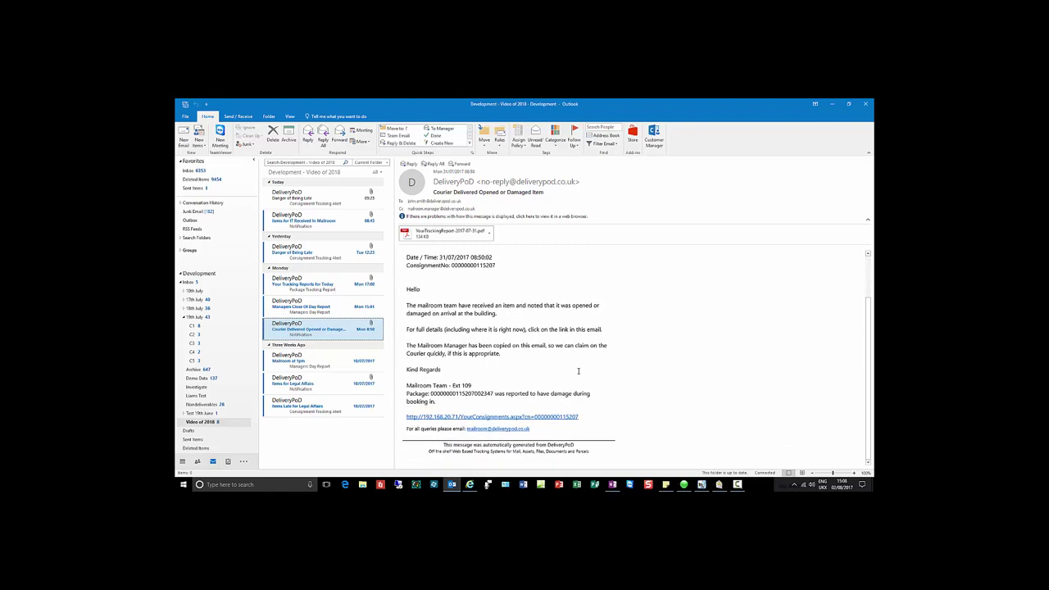
scroll(578, 371, up, 2)
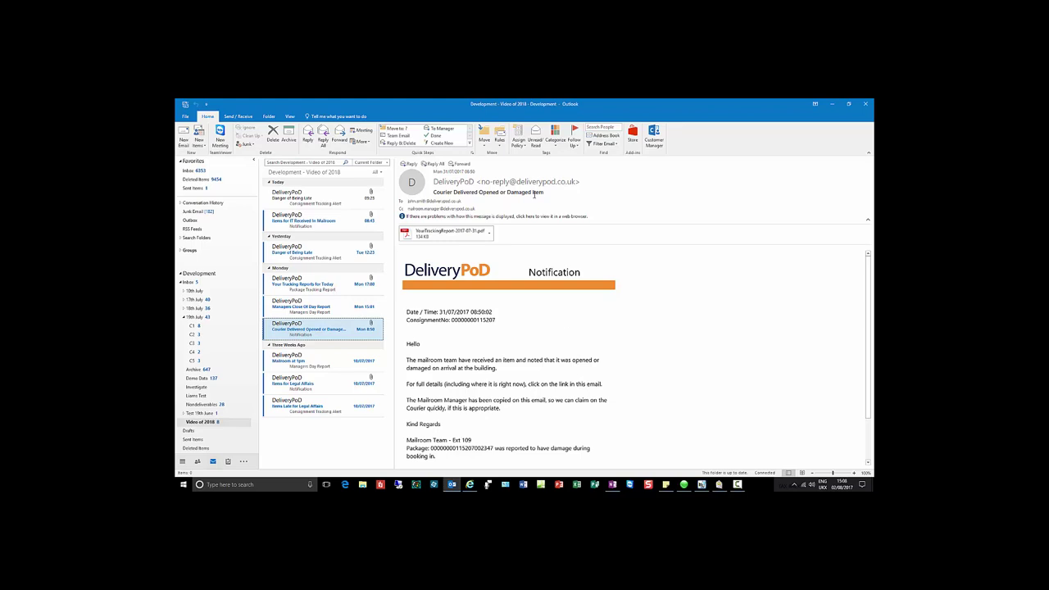
double_click(440, 234)
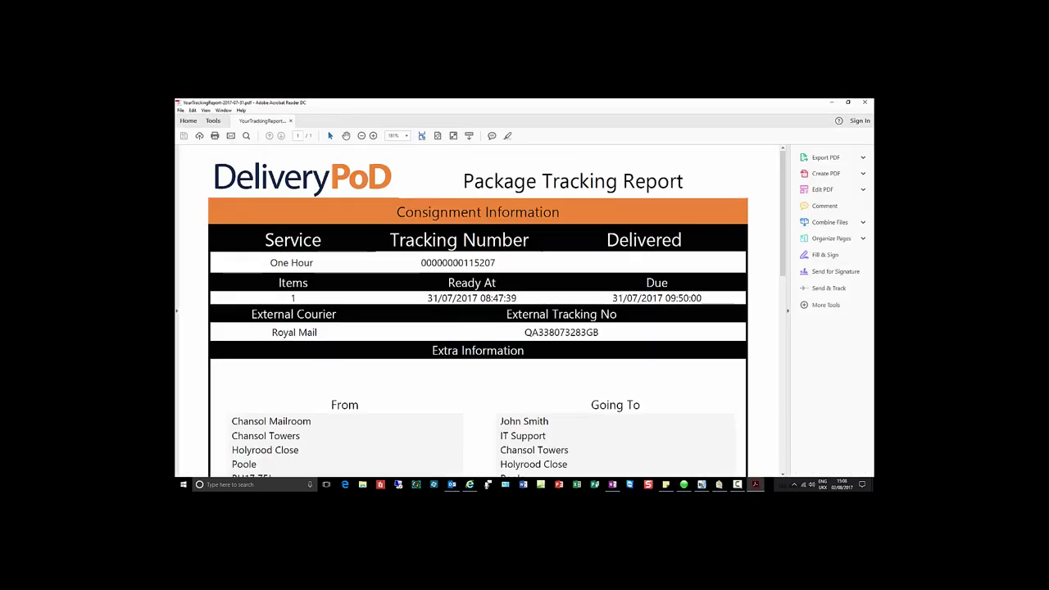
scroll(536, 394, down, 1)
scroll(536, 394, down, 6)
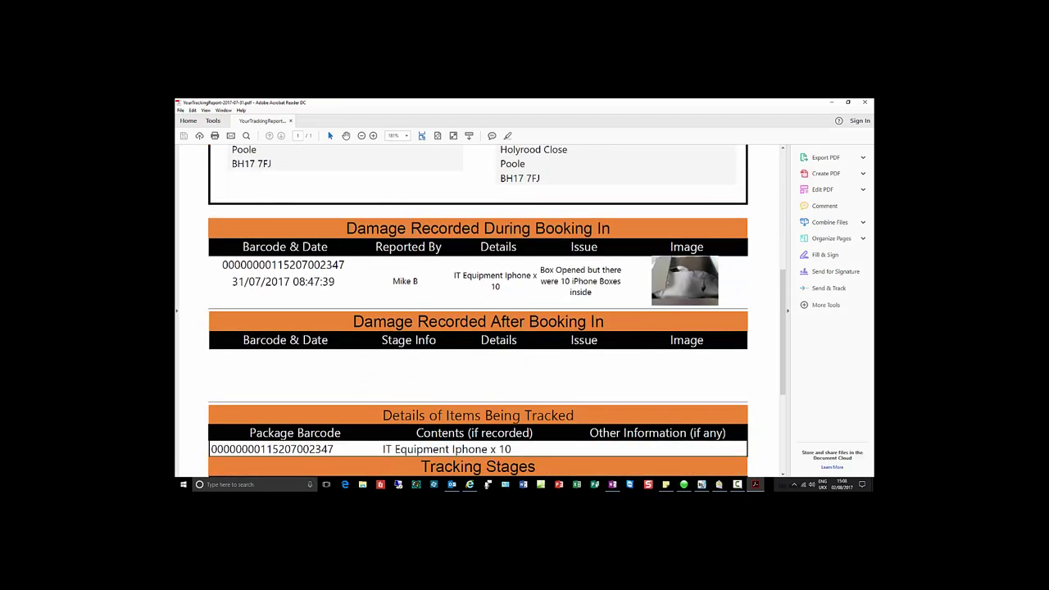
click(862, 102)
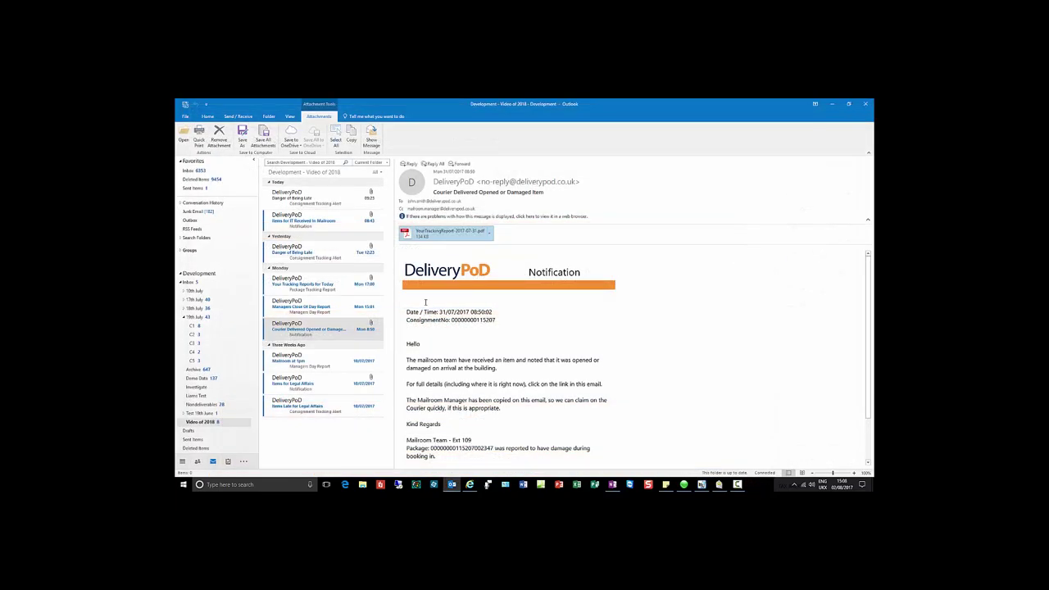
Step: View the Mailroom 1pm report, Items for Legal Affairs, and Items Late for Legal Affairs emails
click(326, 358)
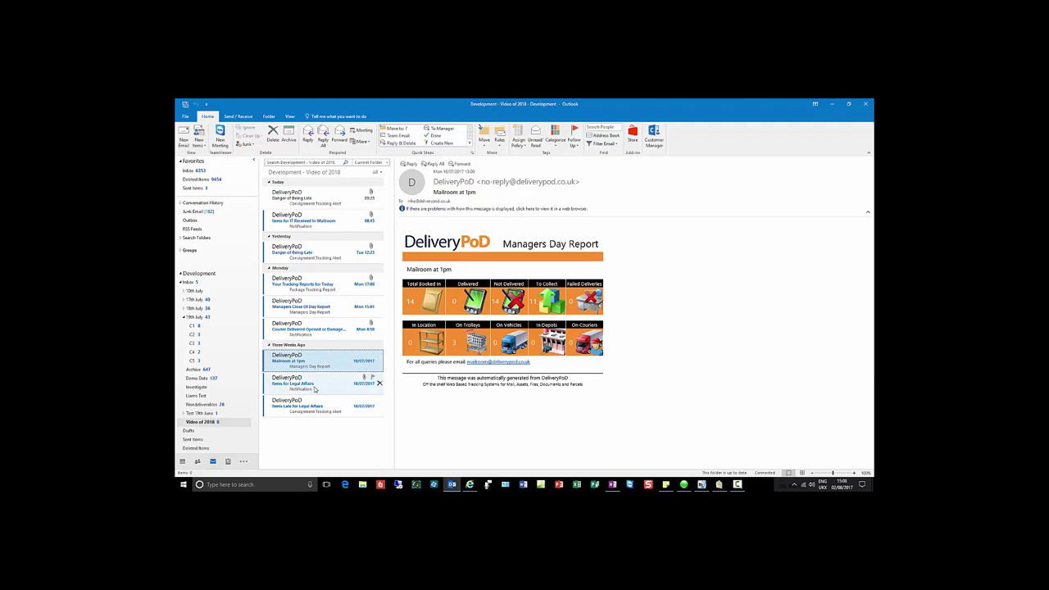
click(317, 381)
click(316, 406)
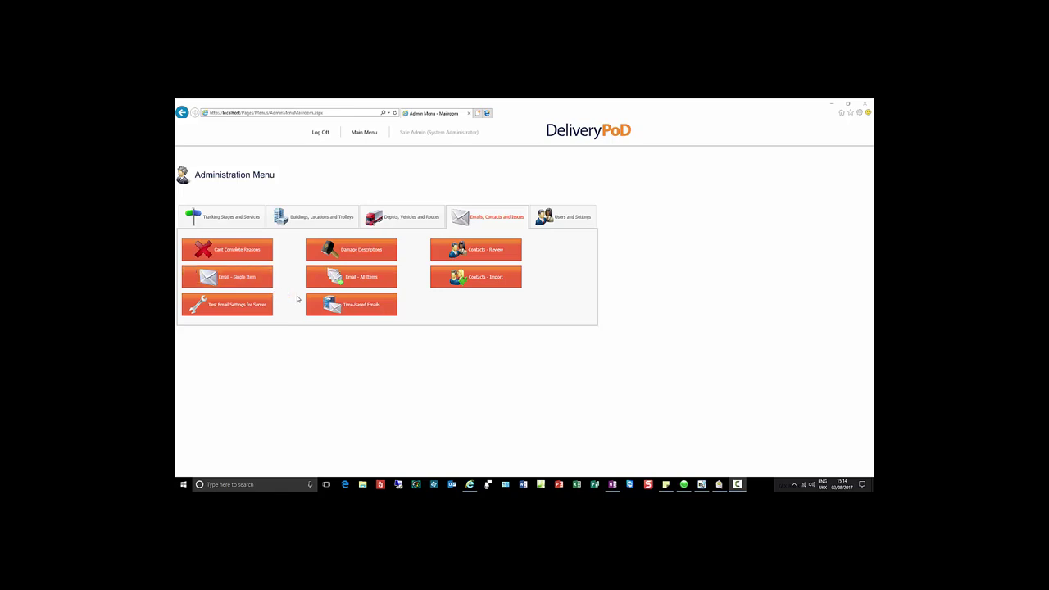
Step: Open Time-Based Emails and edit the 'Your Tracking Reports for Today' schedule
click(364, 307)
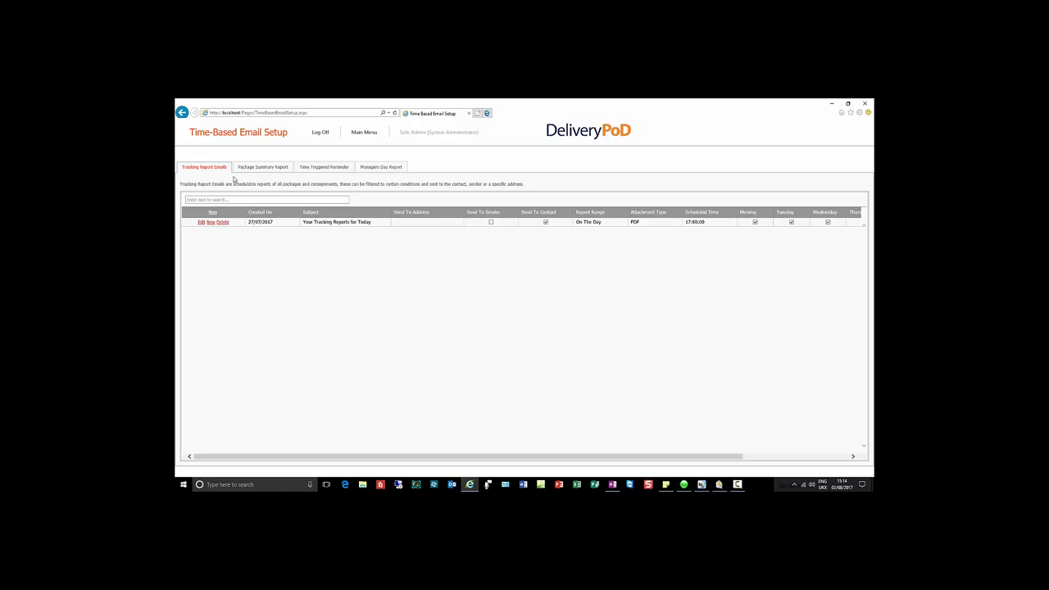
click(201, 222)
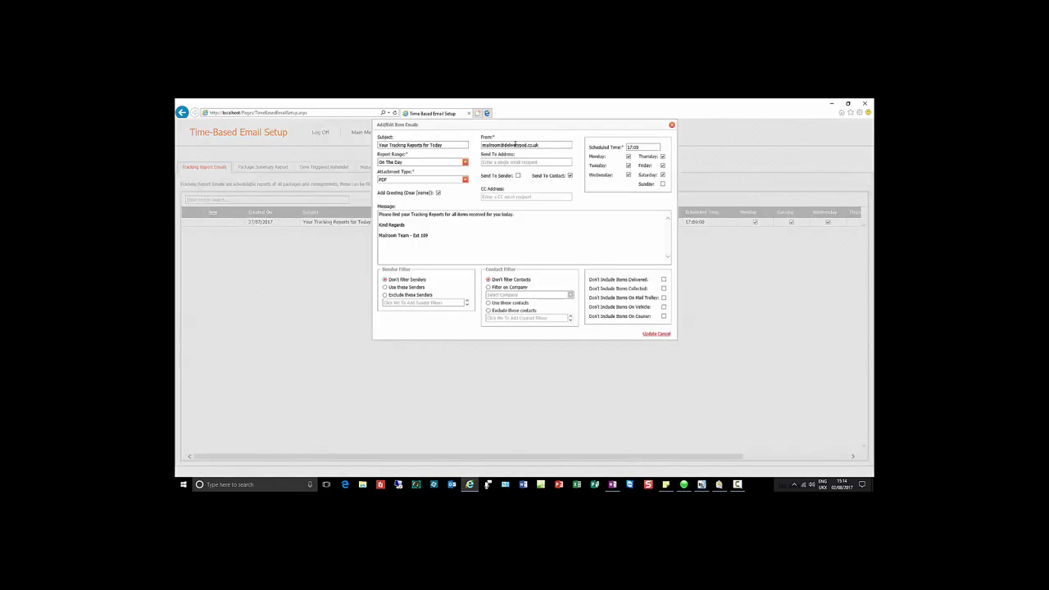
Step: Set the report range to On The Day and keep PDF as the attachment type
drag(536, 122, 517, 154)
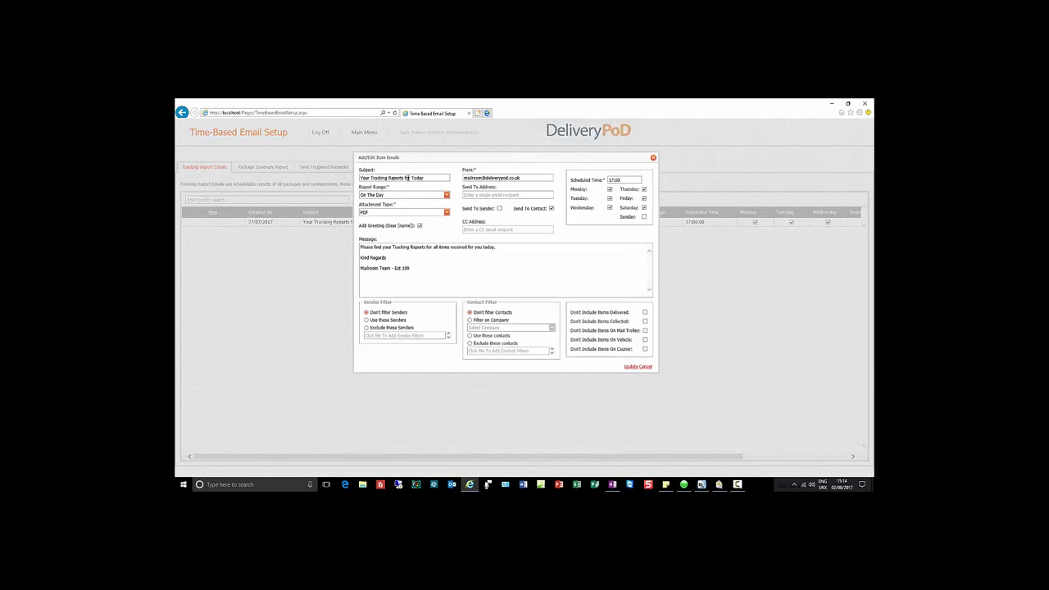
drag(426, 176, 361, 178)
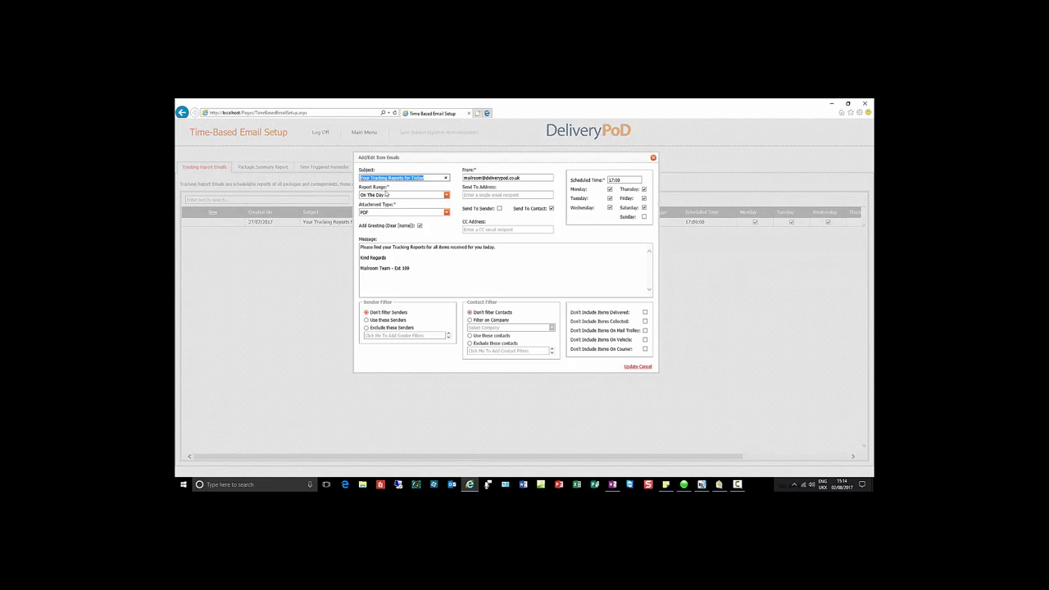
click(395, 195)
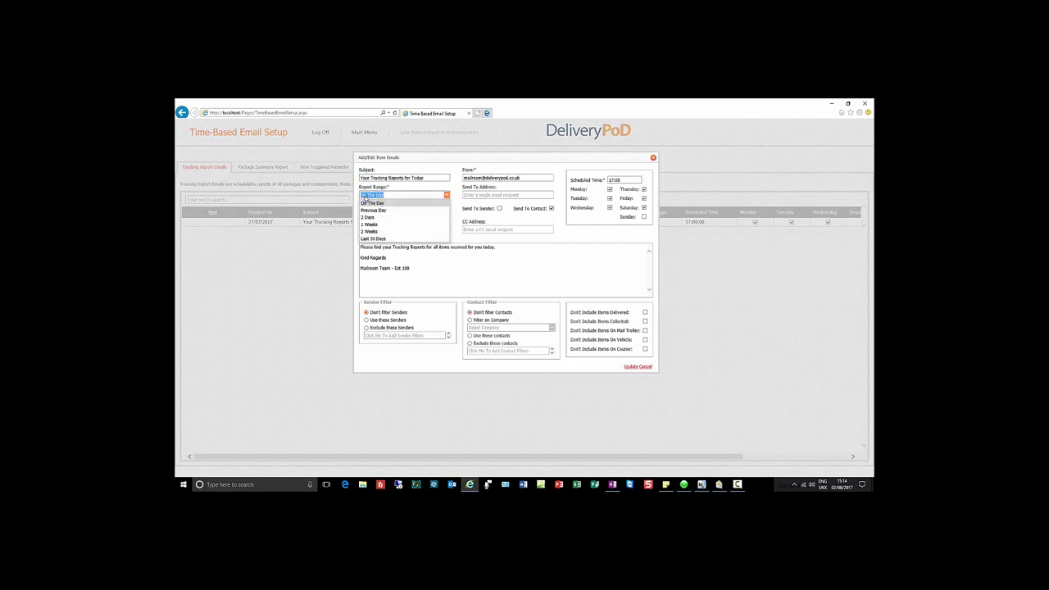
click(372, 203)
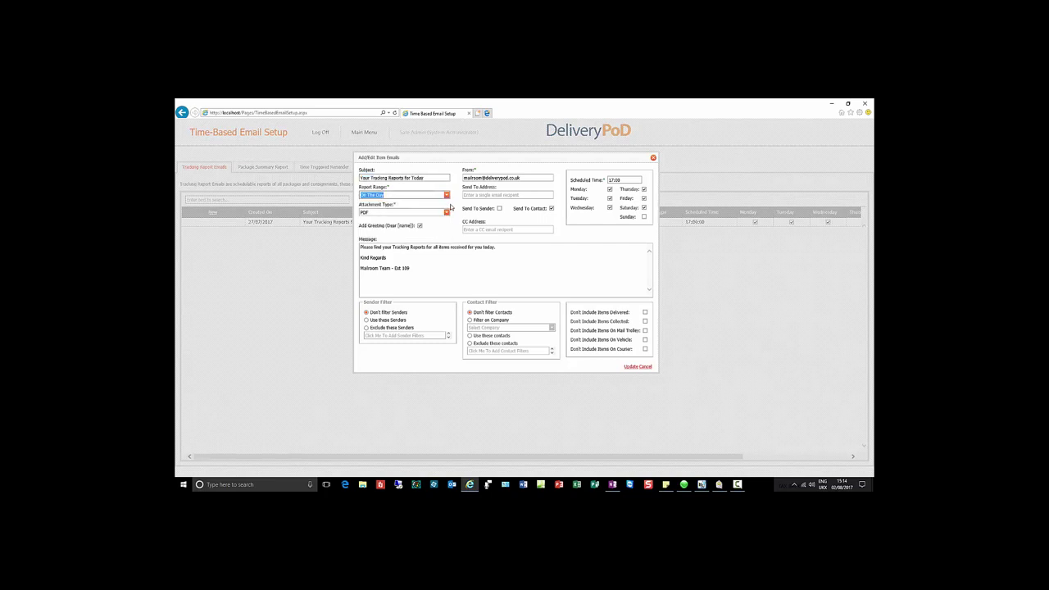
click(446, 213)
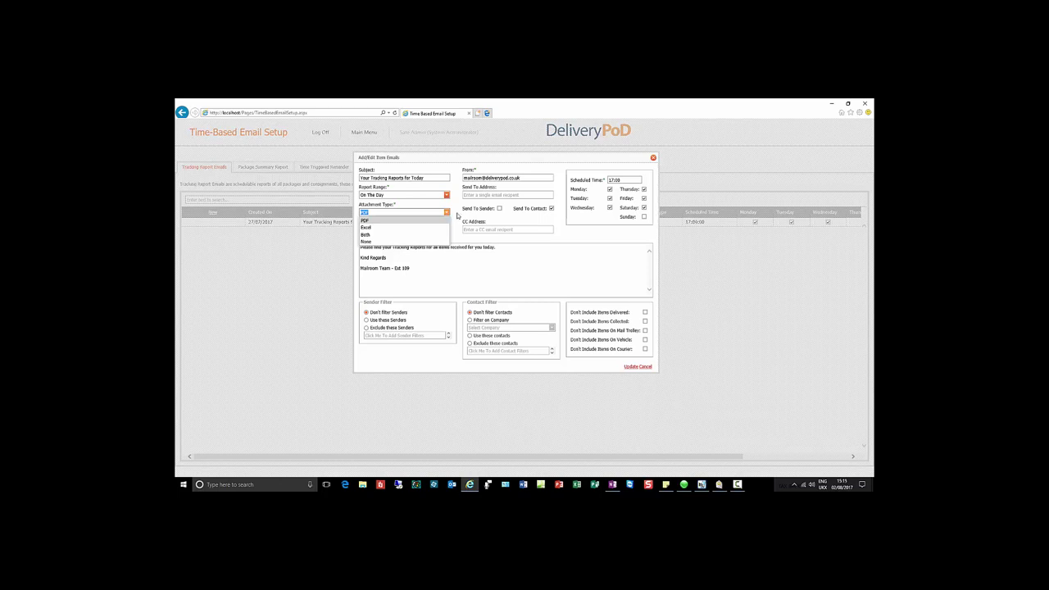
click(459, 218)
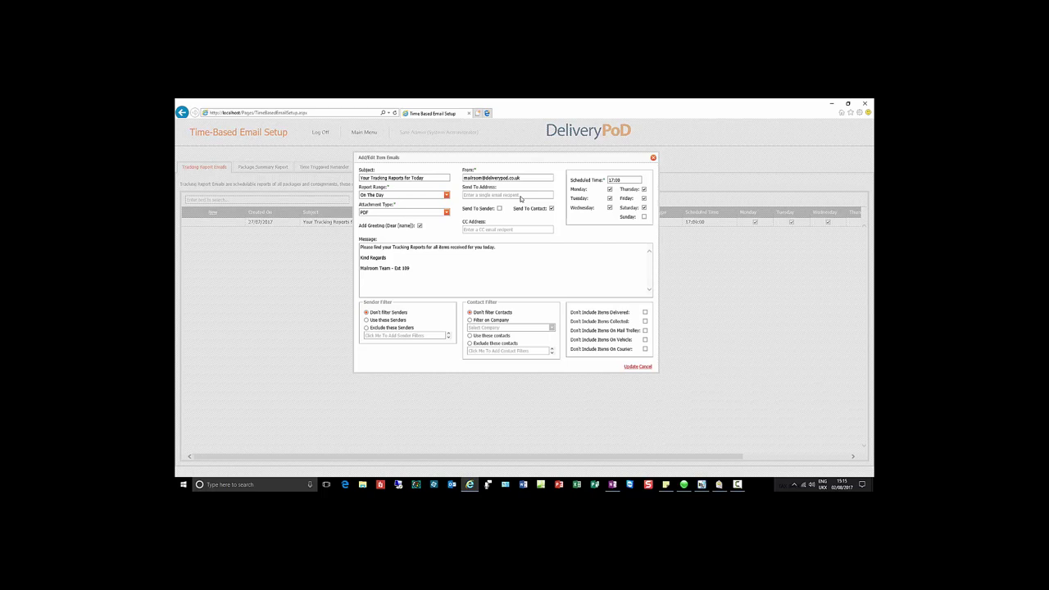
Step: Stop sending the report to the contact, leaving the send-to address blank
click(551, 209)
click(479, 195)
click(404, 268)
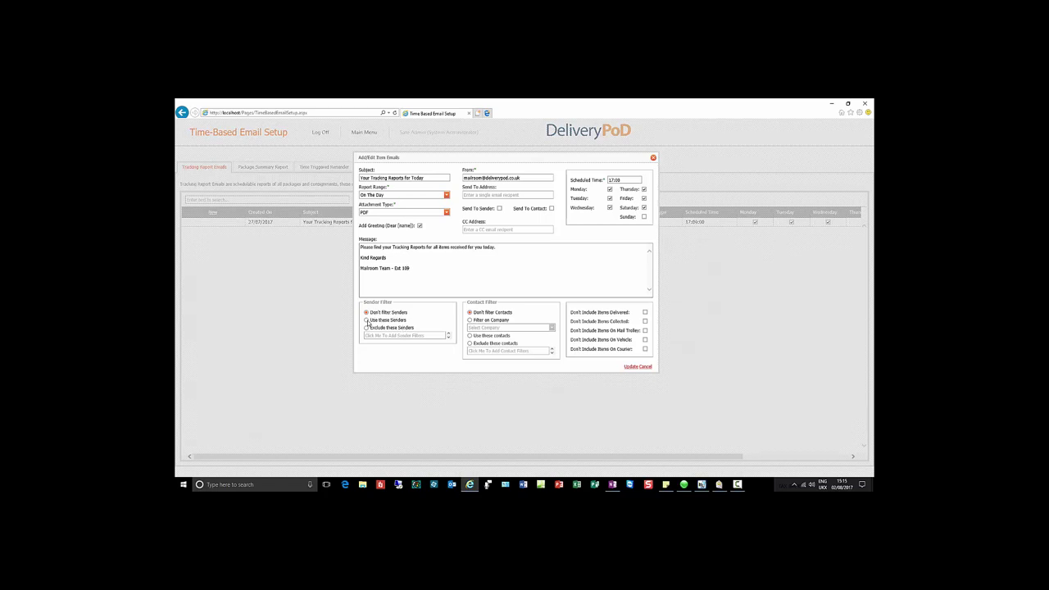
Step: Restrict the tracking report to the Chansol Mailroom sender
click(366, 321)
click(434, 337)
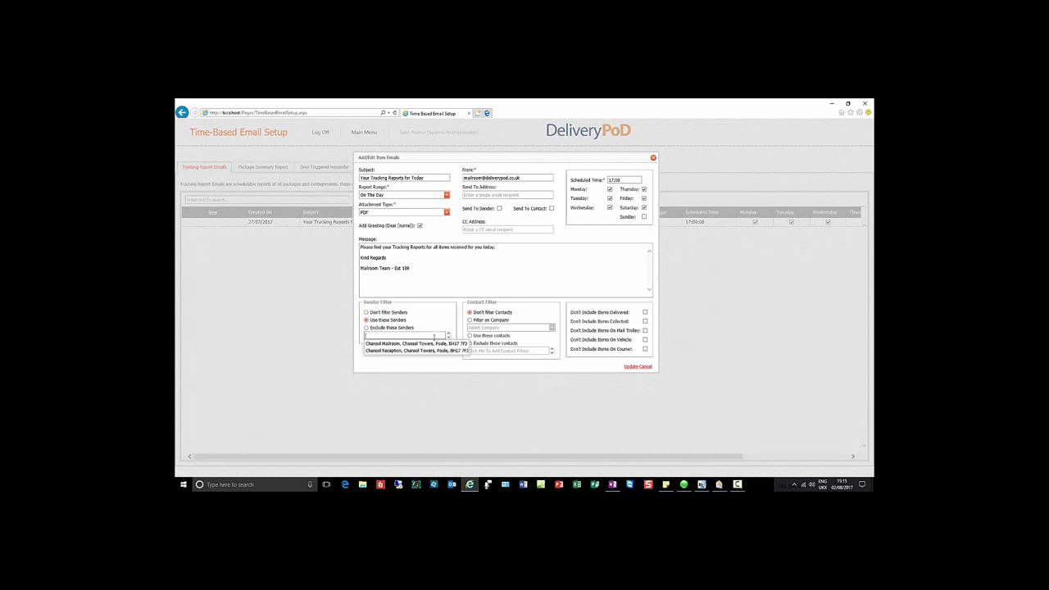
click(418, 344)
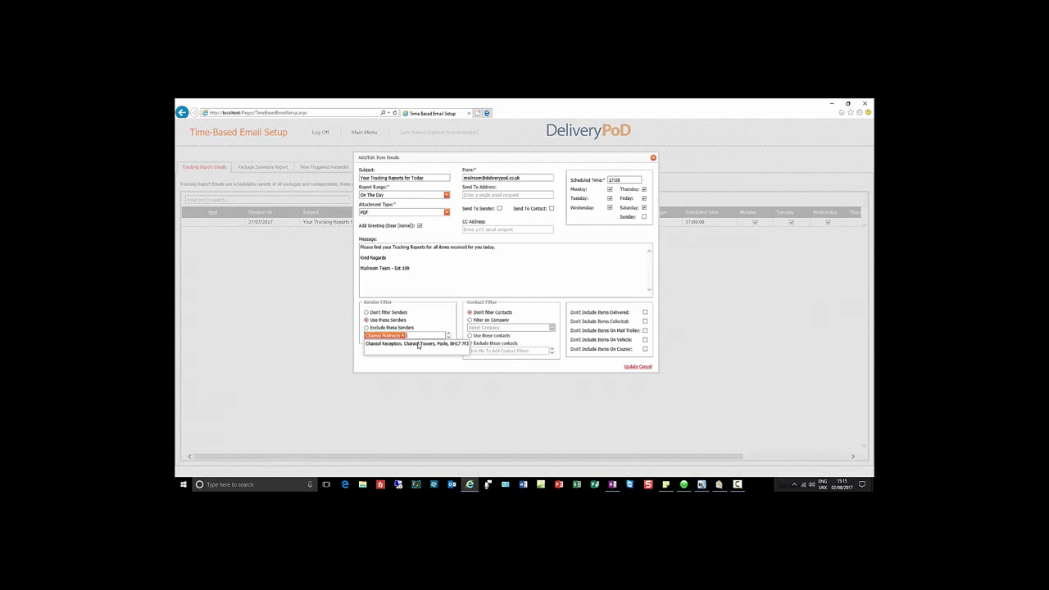
click(430, 325)
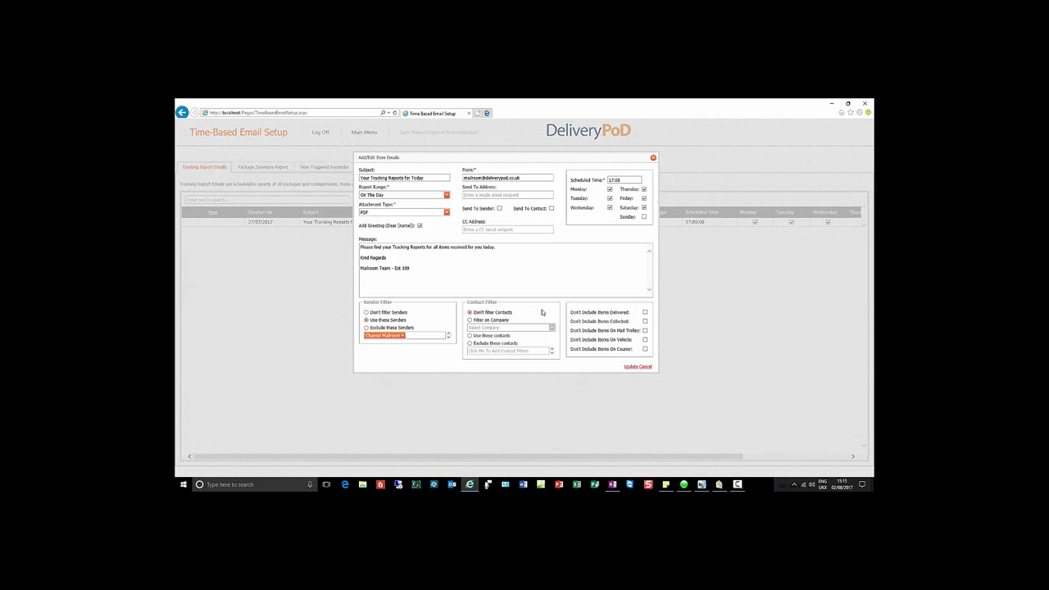
Step: Restrict the report to two chosen contacts, leaving the company filter unset
click(470, 320)
click(552, 327)
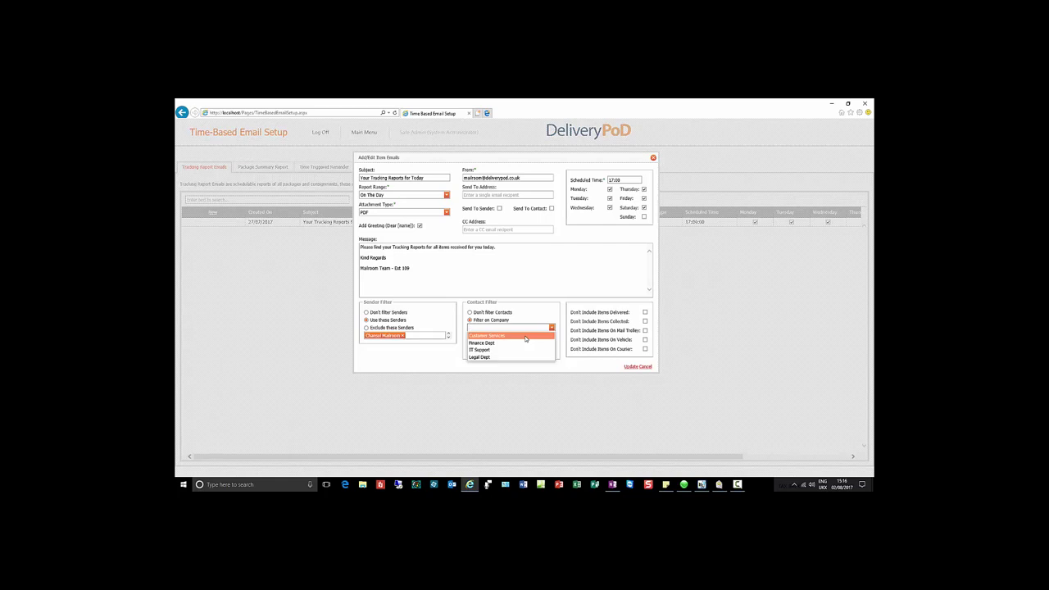
click(525, 338)
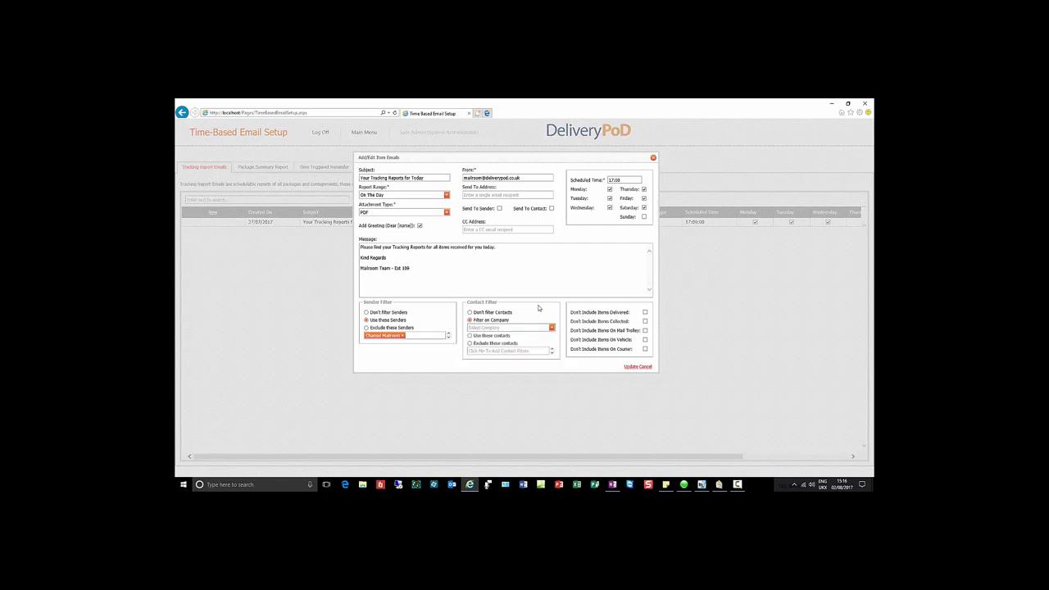
click(471, 336)
click(495, 350)
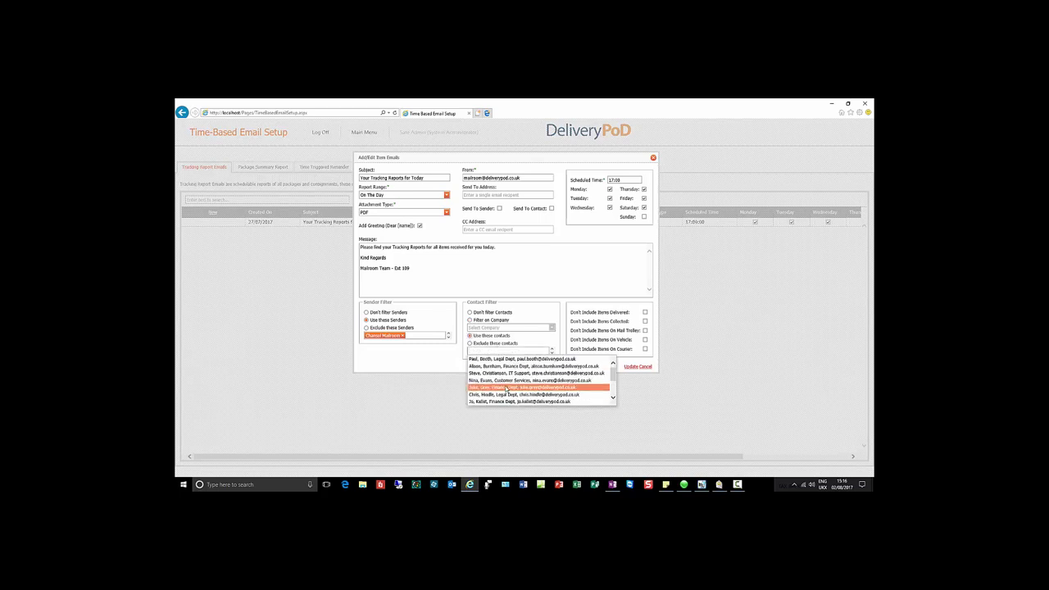
click(508, 381)
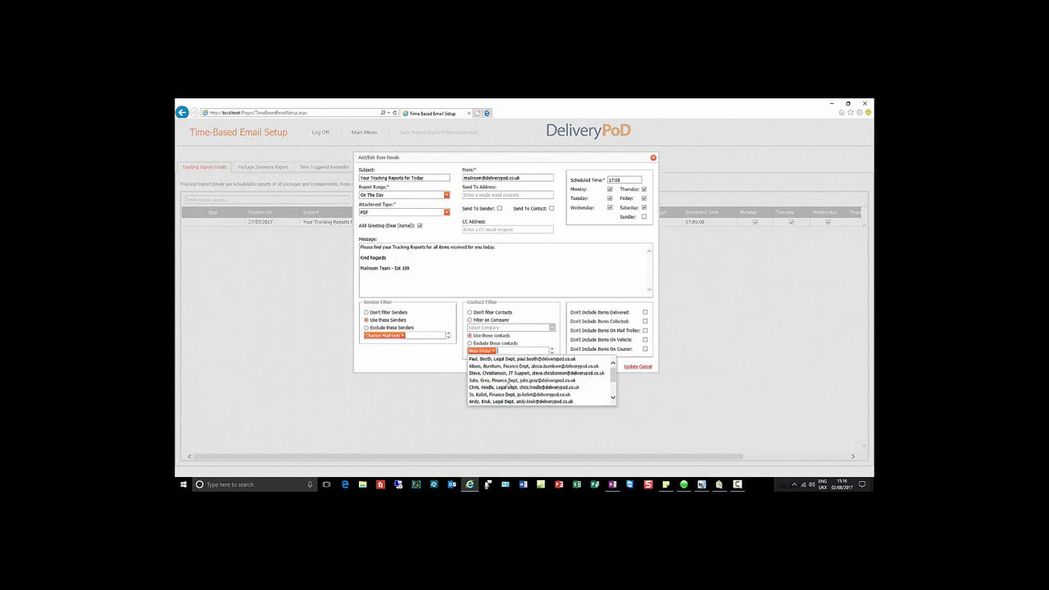
click(508, 394)
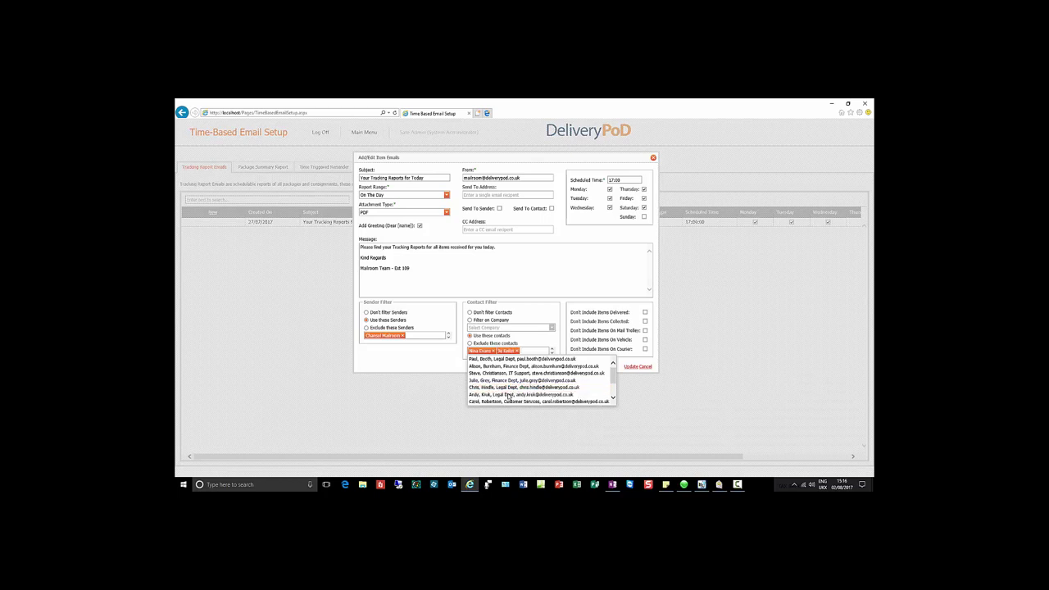
click(510, 421)
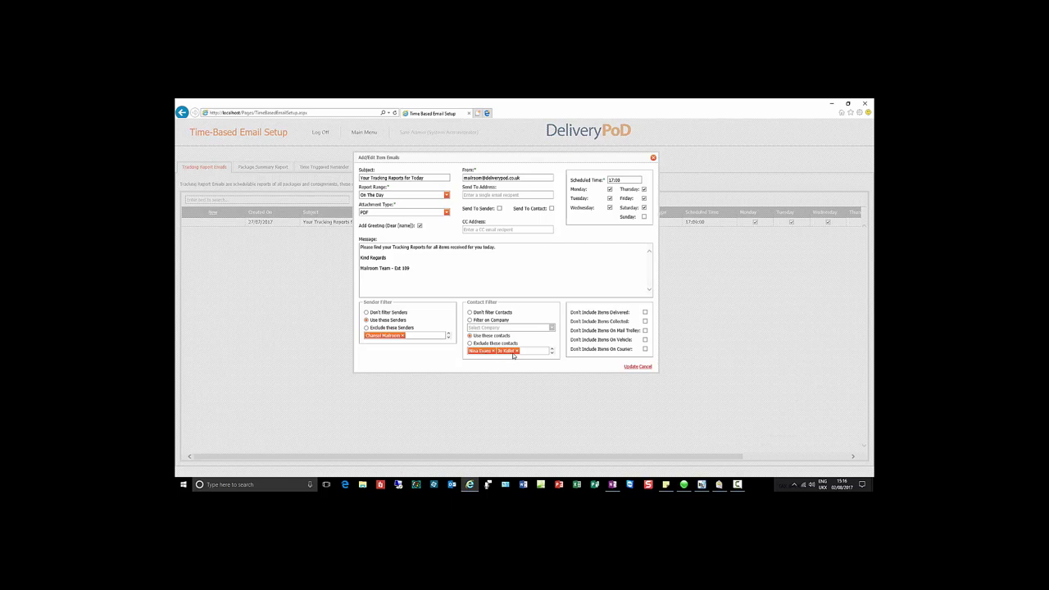
Step: Stop sending the report on Mondays and close the email editor
click(480, 195)
click(609, 190)
click(645, 368)
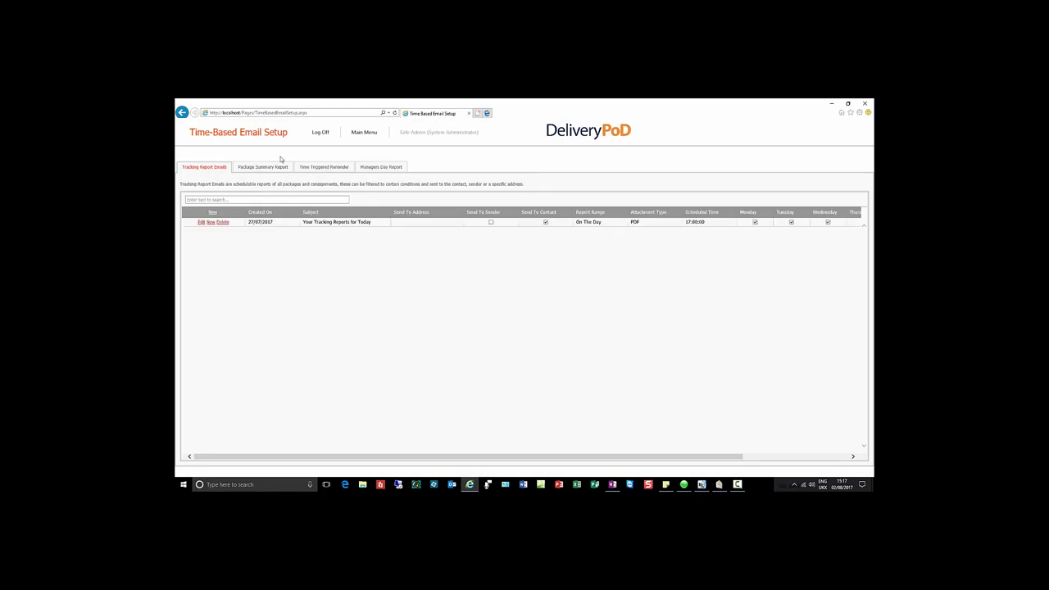
Step: Open the Legal Dept Mailroom Summary report from the Package Summary Report list for editing
click(270, 168)
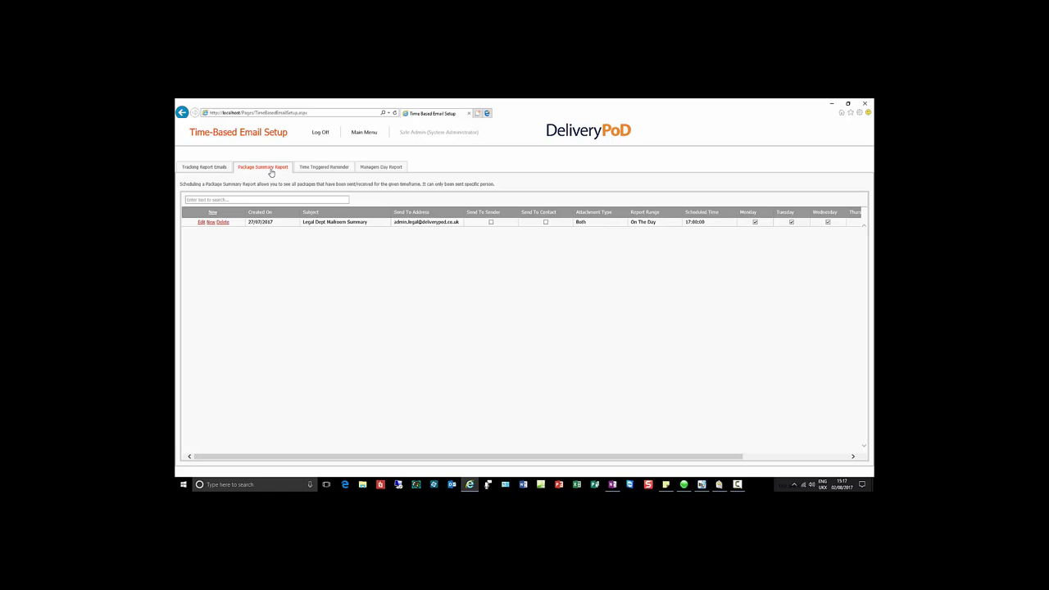
click(203, 223)
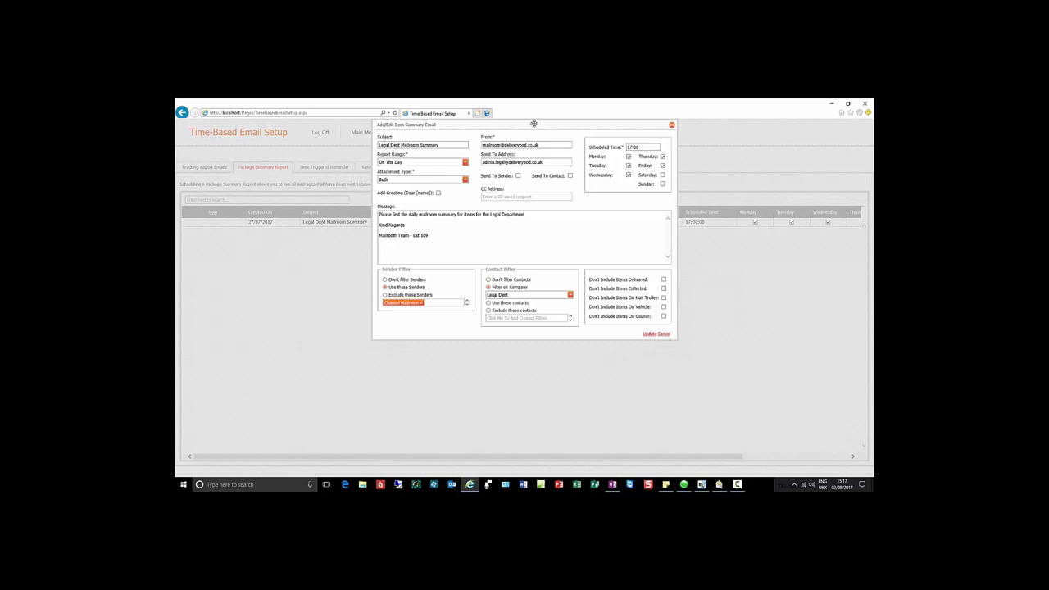
Step: Review the Legal Dept Mailroom Summary email settings and close the editor without changes
drag(535, 124, 534, 185)
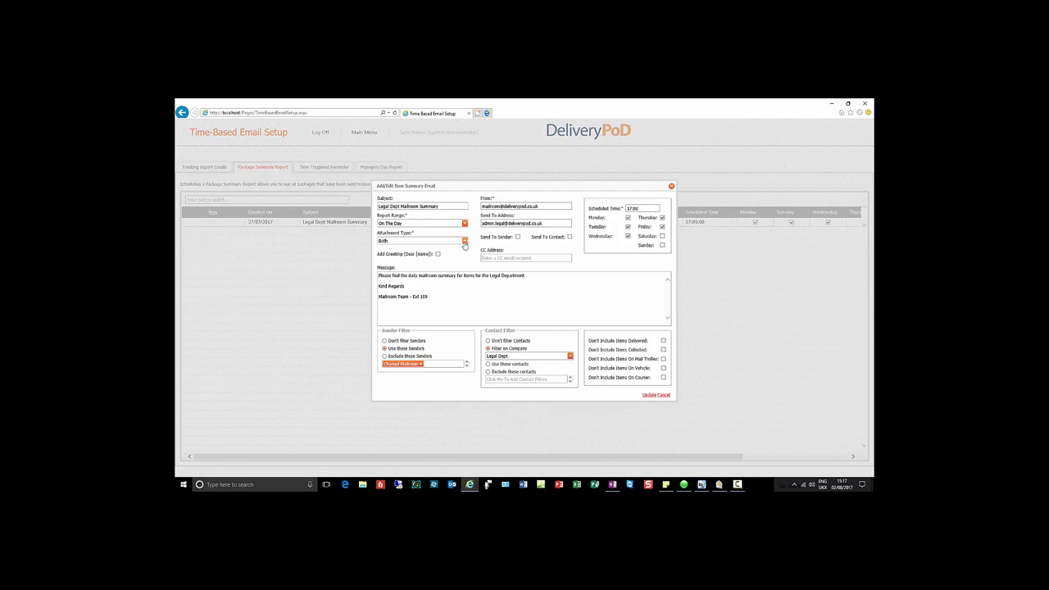
click(544, 206)
click(651, 395)
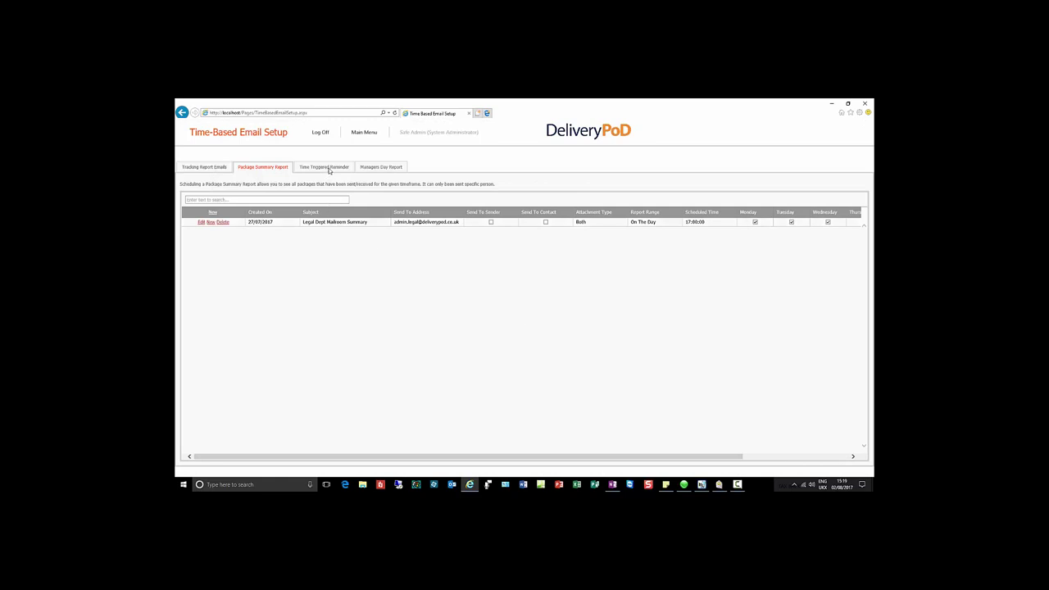
Step: Open the Danger of Being Late reminder from the Time Triggered Reminder list for editing
click(326, 169)
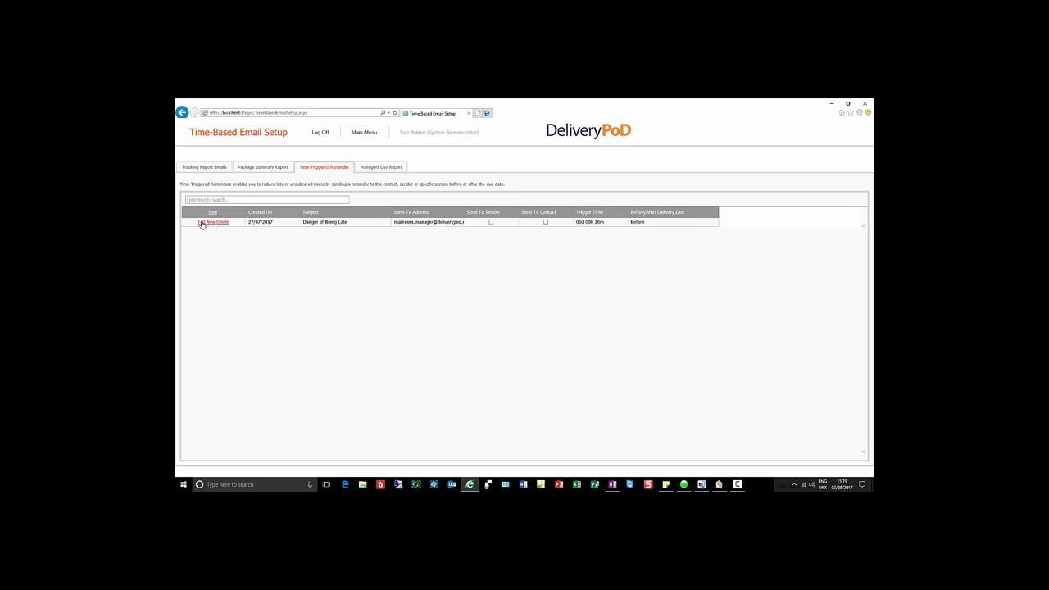
click(200, 222)
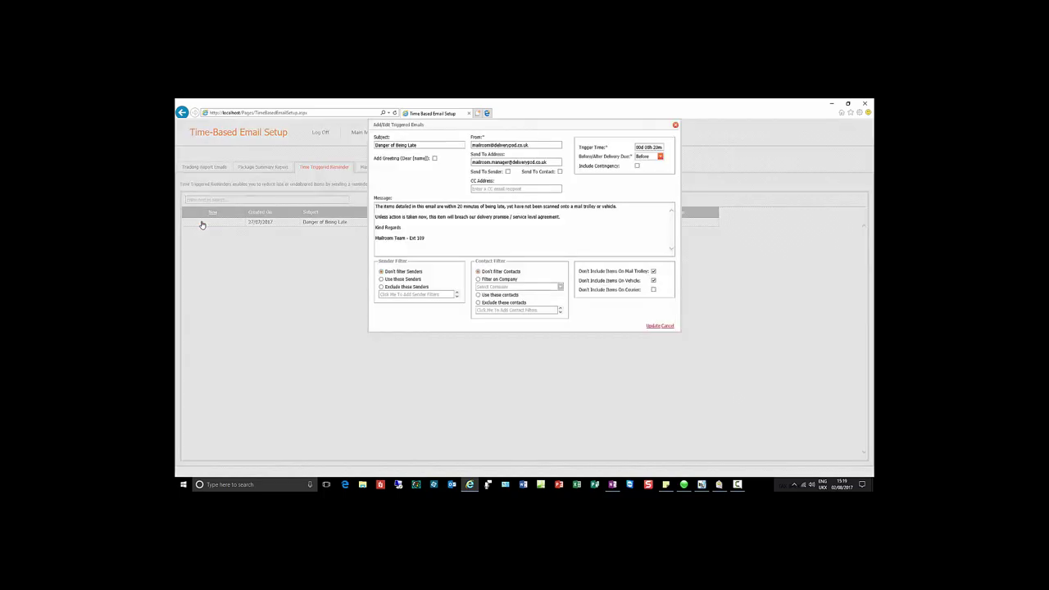
Step: Move the Danger of Being Late editor lower to view its 20-minute trigger and message
drag(529, 126, 526, 177)
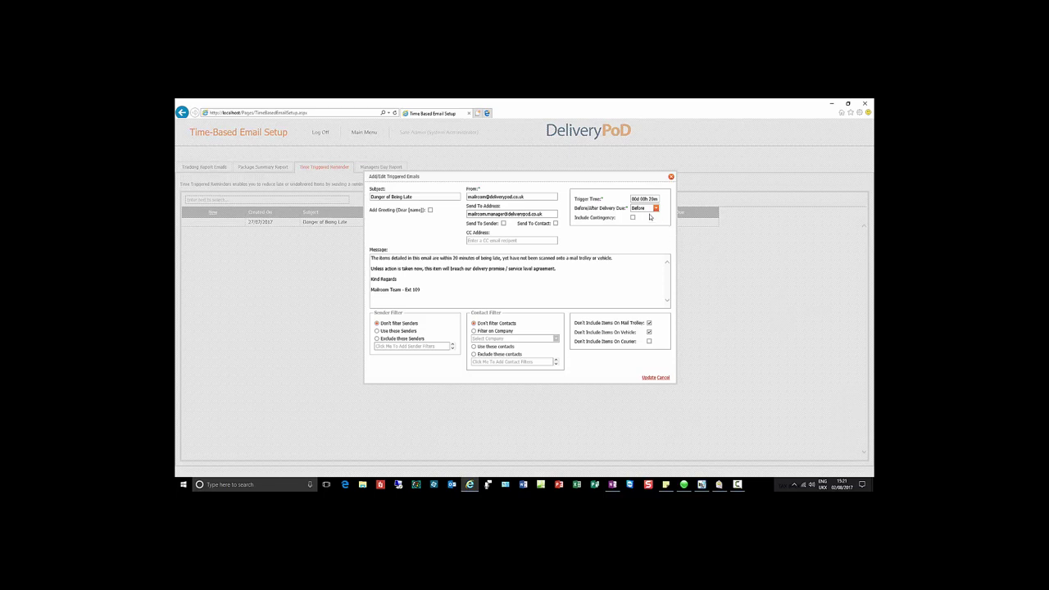
Step: Try trigger time changes (After, day value 1), then cancel, keeping 20 minutes Before delivery due
click(648, 209)
click(642, 223)
double_click(653, 200)
click(650, 209)
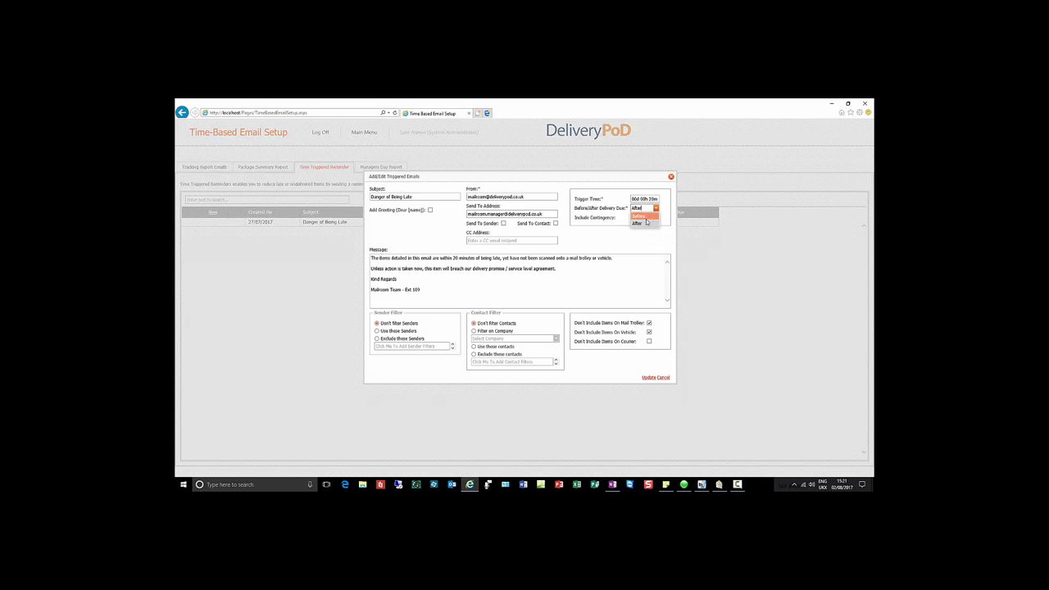
click(645, 216)
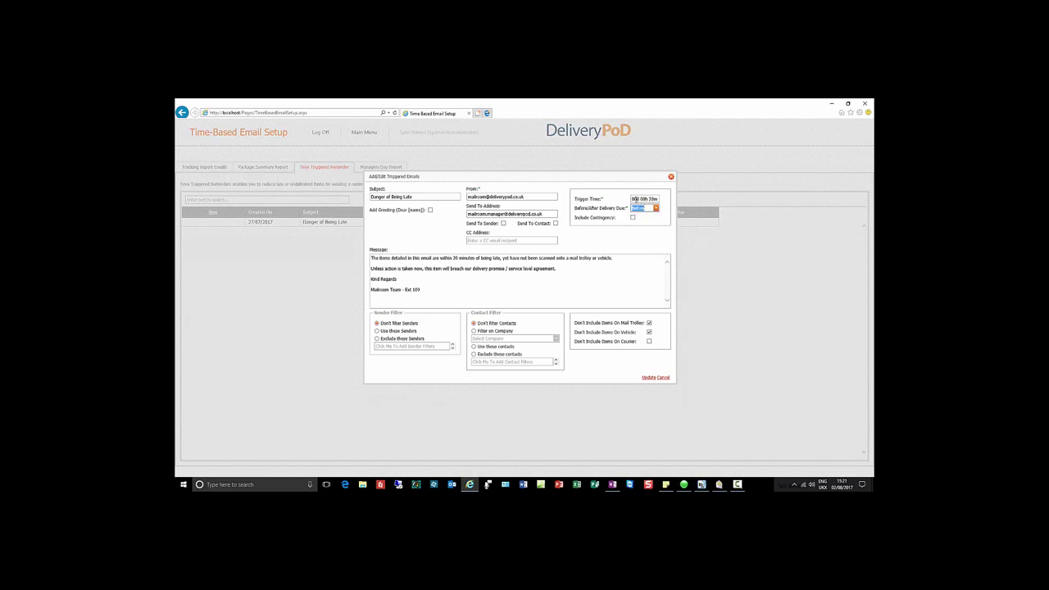
click(636, 200)
text(14)
click(663, 378)
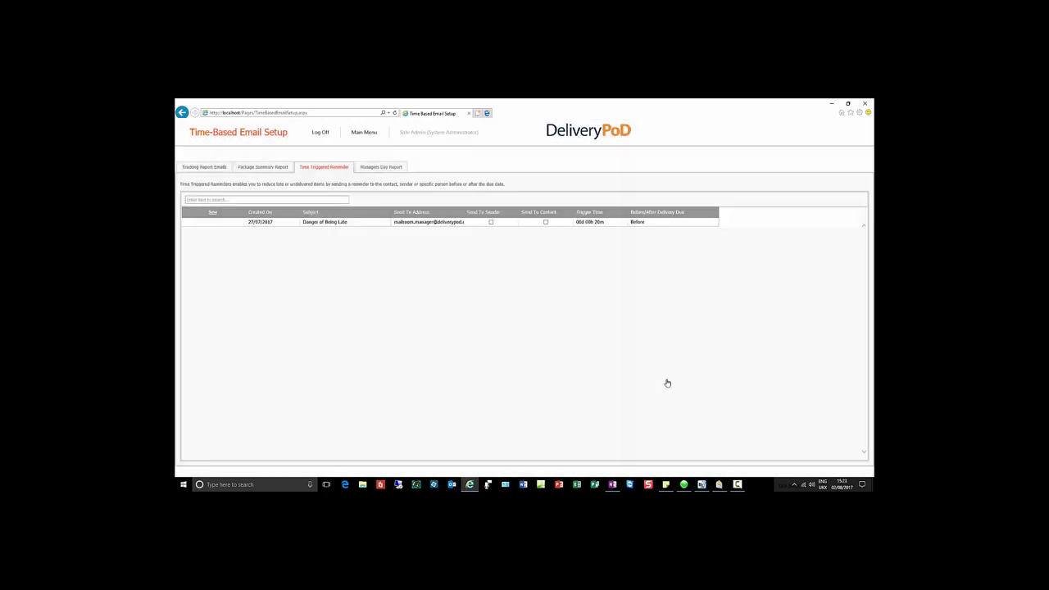
Step: Open the Managers Close Of Day Report schedule for editing from the Managers Day Report list
click(388, 168)
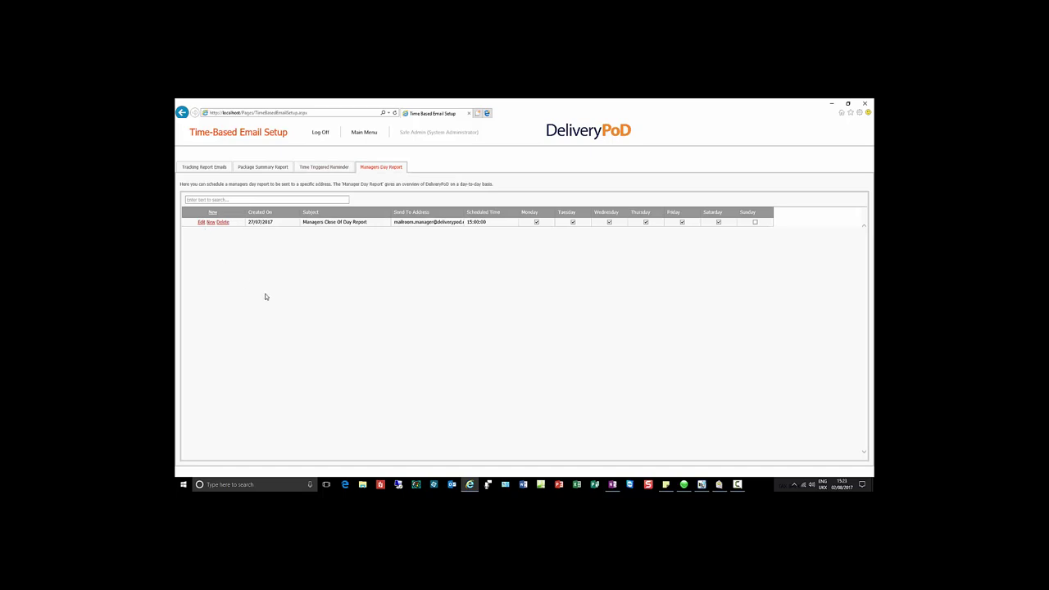
click(202, 223)
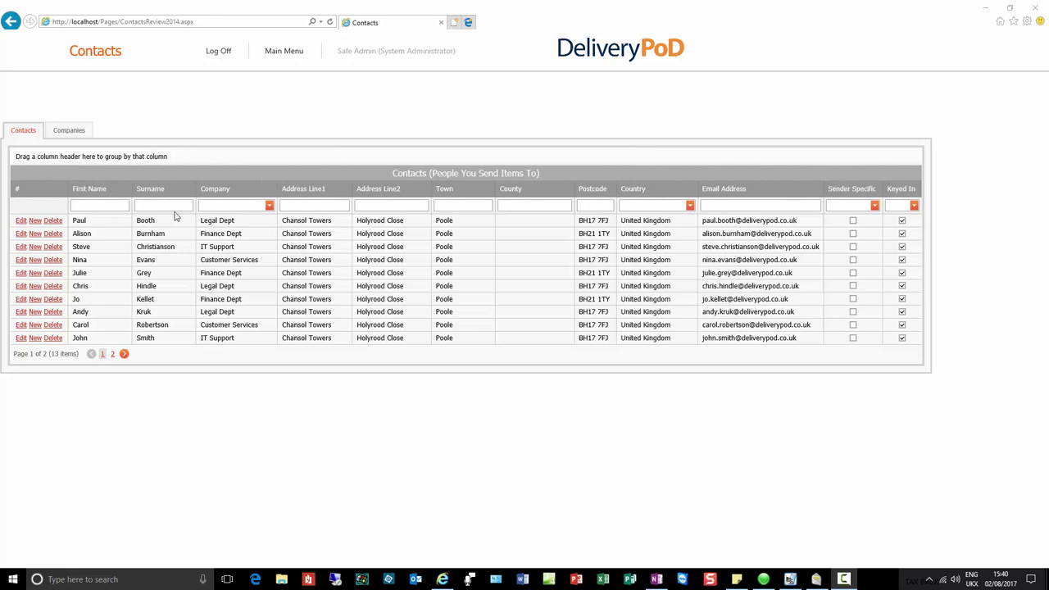
Step: Inspect Finance Dept's company name and e-mail format, then cancel its form without saving
click(71, 132)
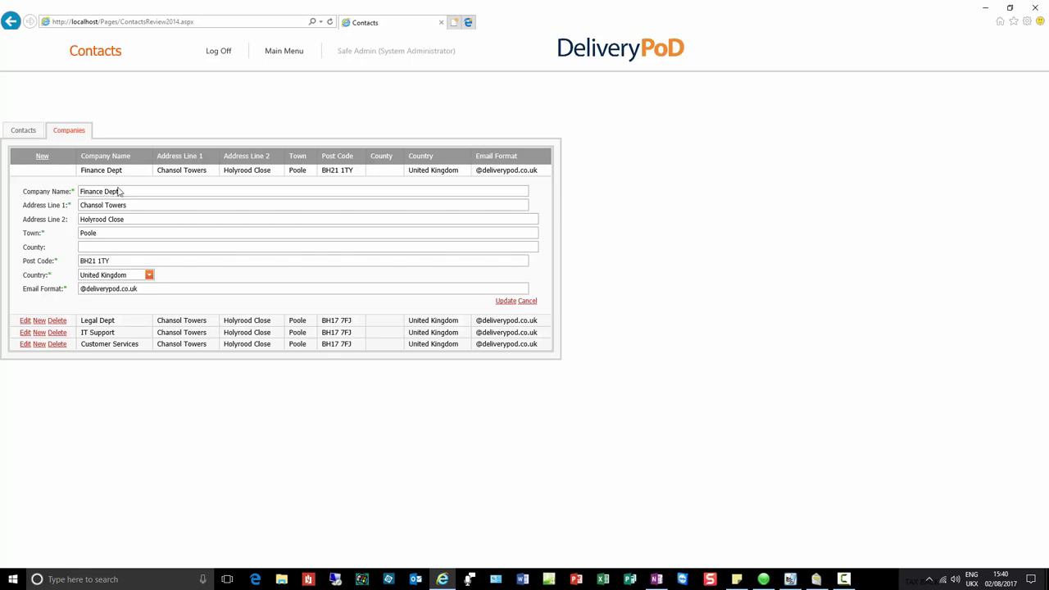
drag(123, 191, 77, 190)
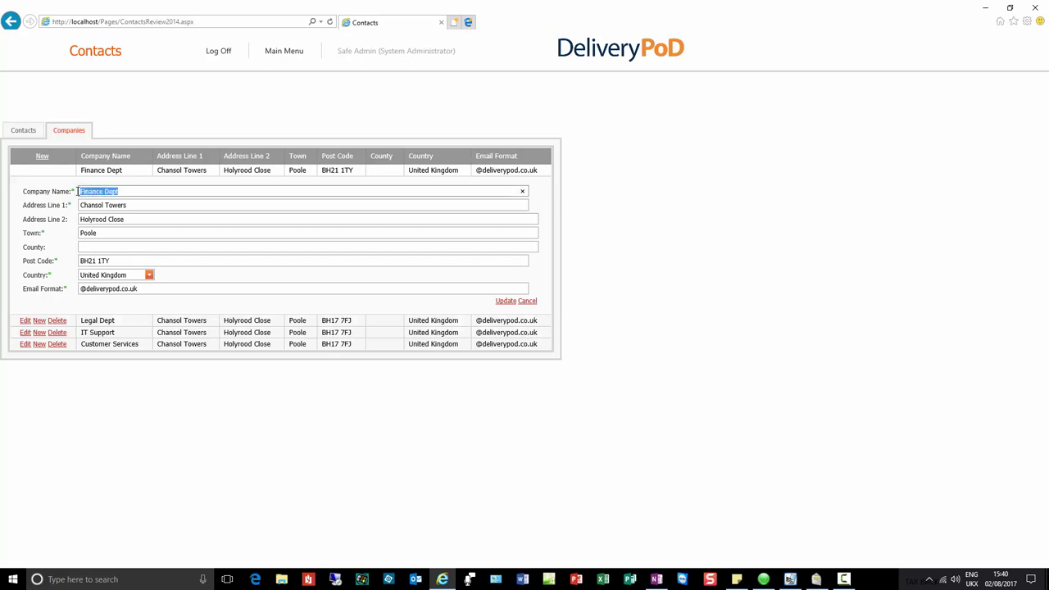
click(104, 193)
drag(138, 290, 82, 293)
click(120, 303)
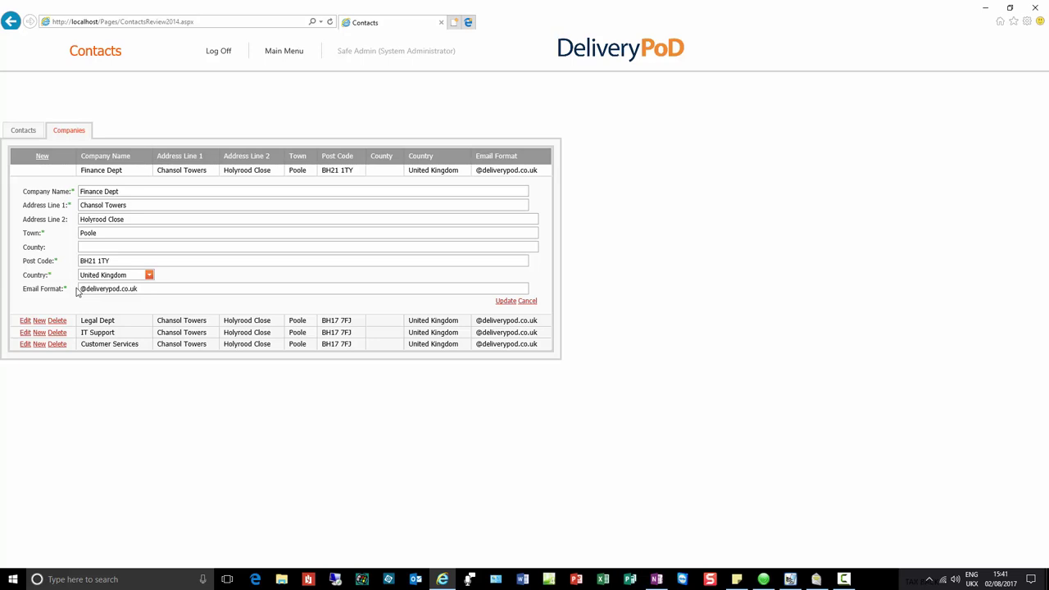
click(527, 301)
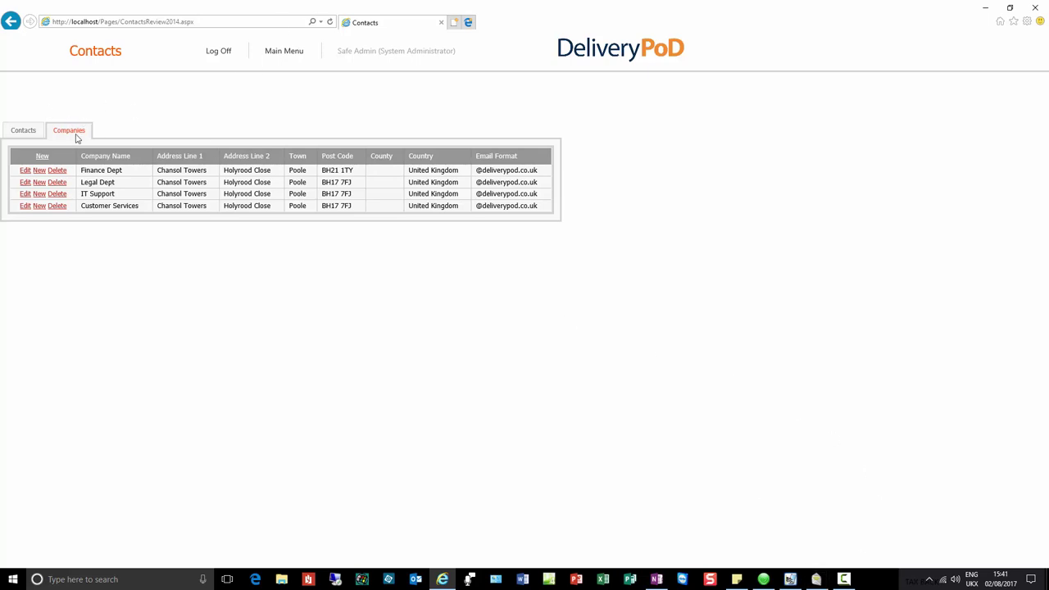
Step: Create a new Legal Dept contact with first name, surname and e-mail address, and save it
click(817, 579)
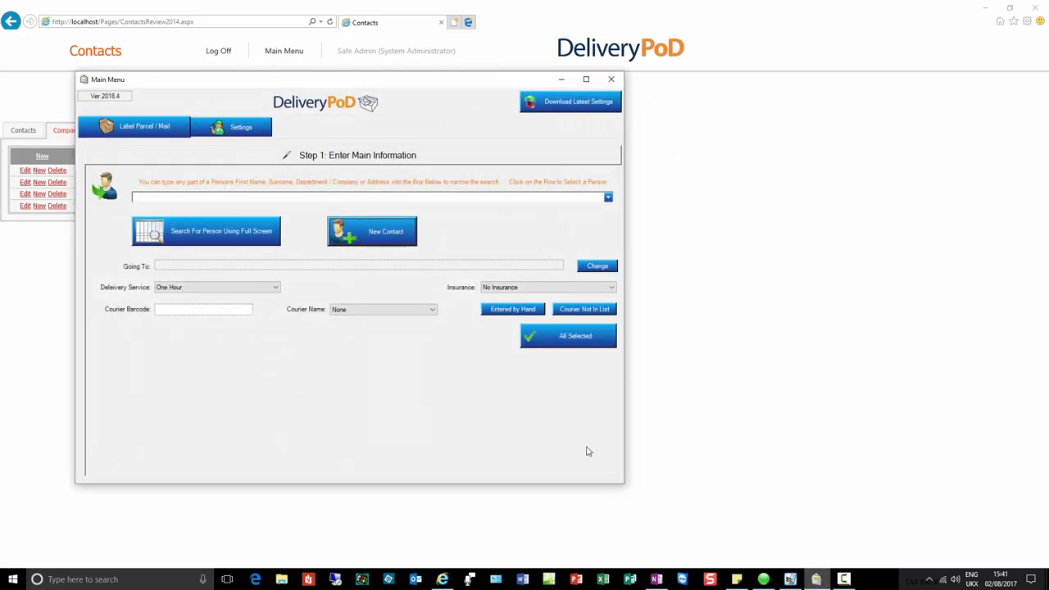
click(382, 236)
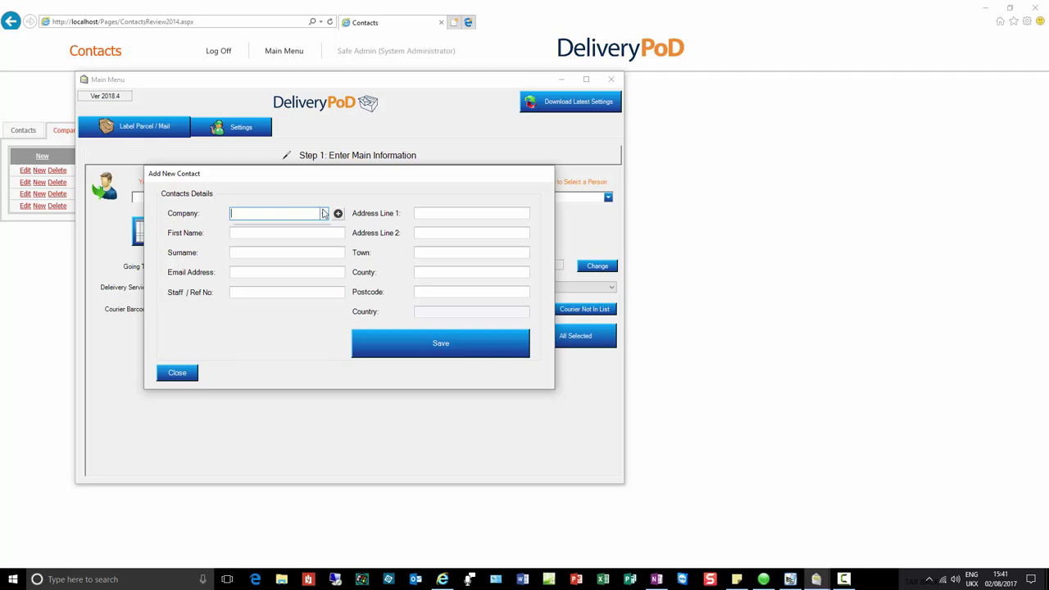
click(324, 213)
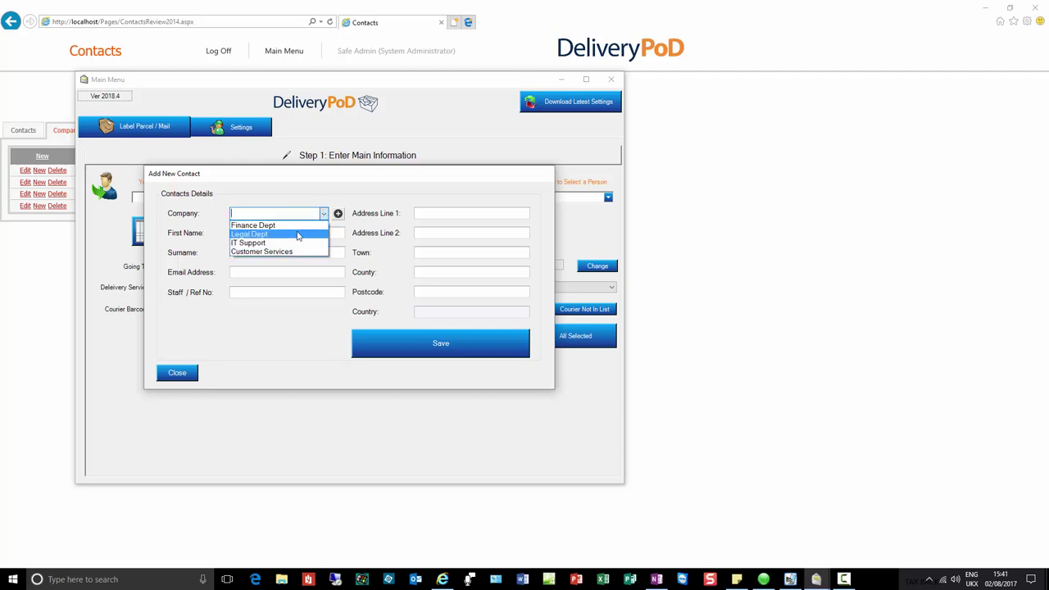
click(298, 233)
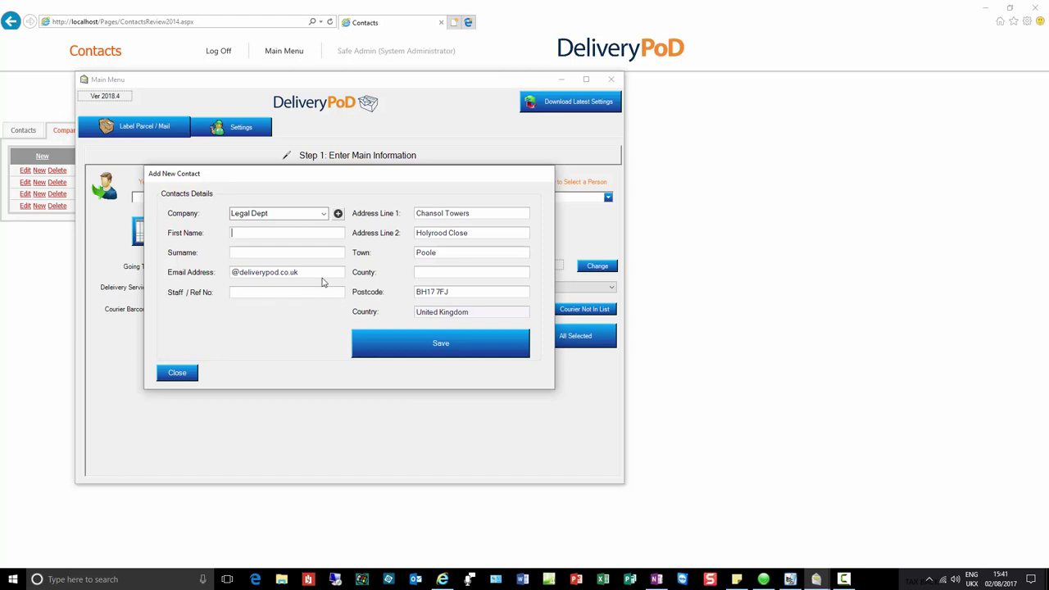
click(285, 235)
text(Sid)
key(Tab)
text(James)
click(233, 271)
text(sid.james)
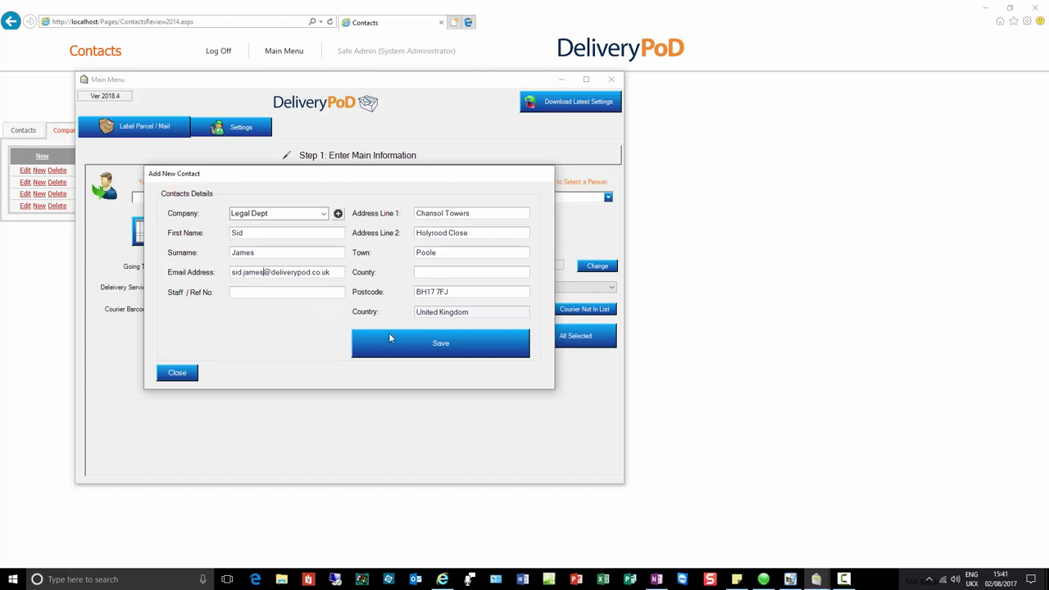
click(481, 354)
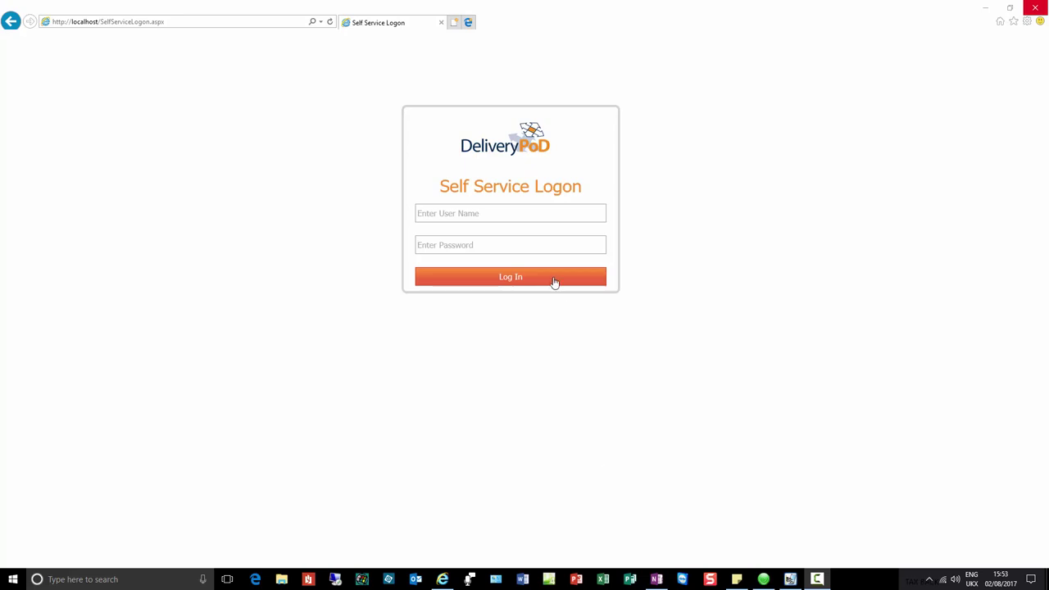
Step: Log in to the Self Service portal with the department user name and password
click(487, 212)
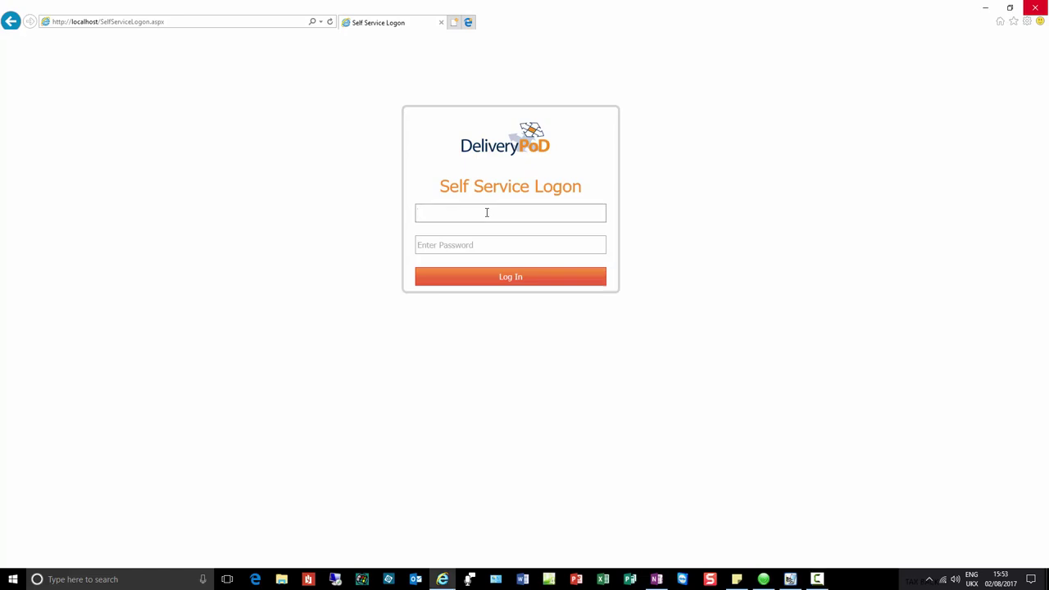
text(Customer Services)
key(Tab)
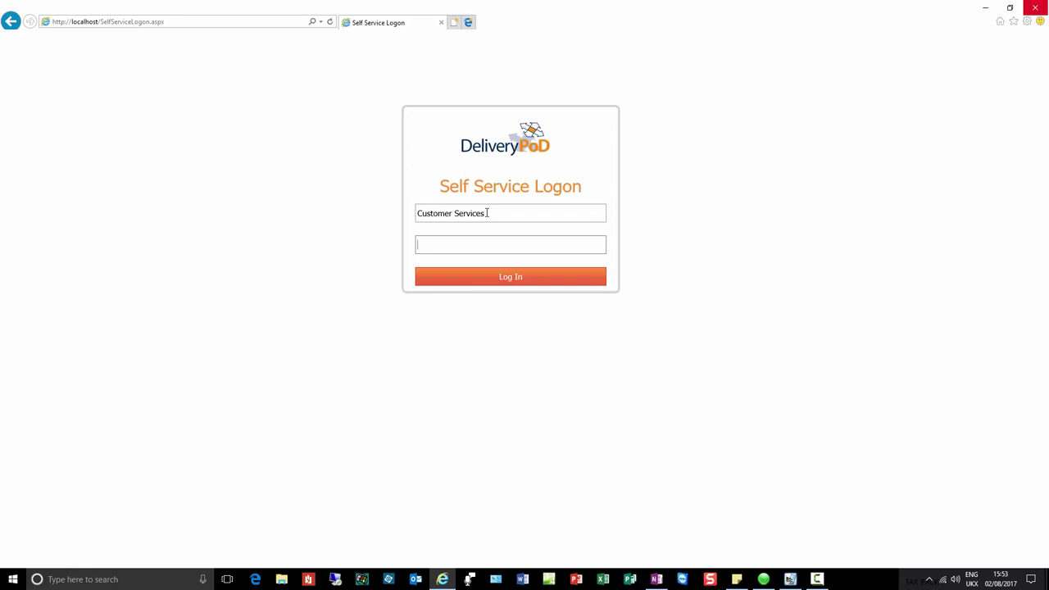
text(********)
key(Return)
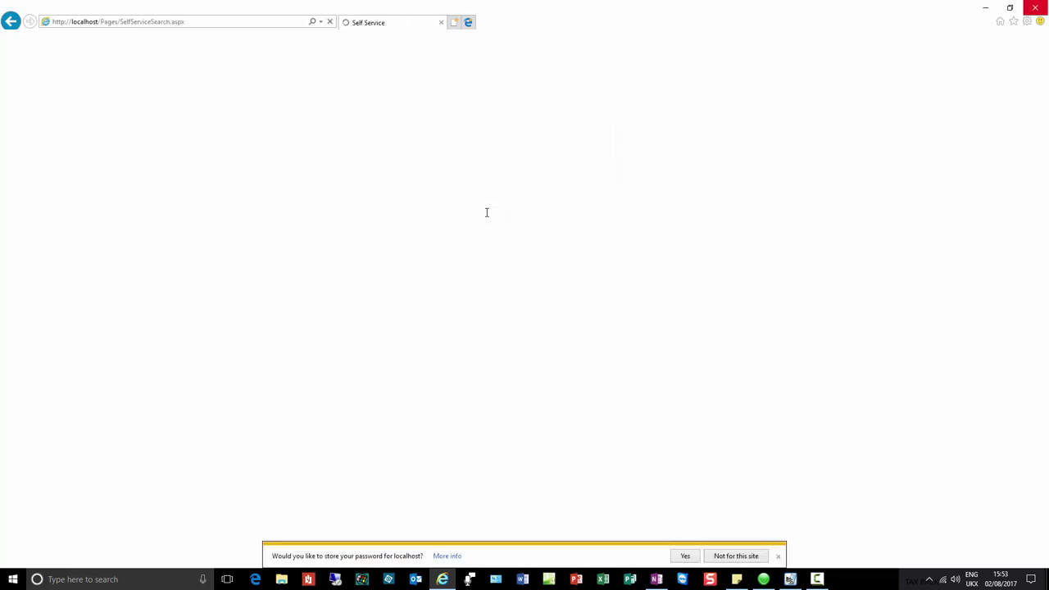
Step: Decline saving the password and search deliveries for Amazon Parcel plus the recipient's first name
click(734, 555)
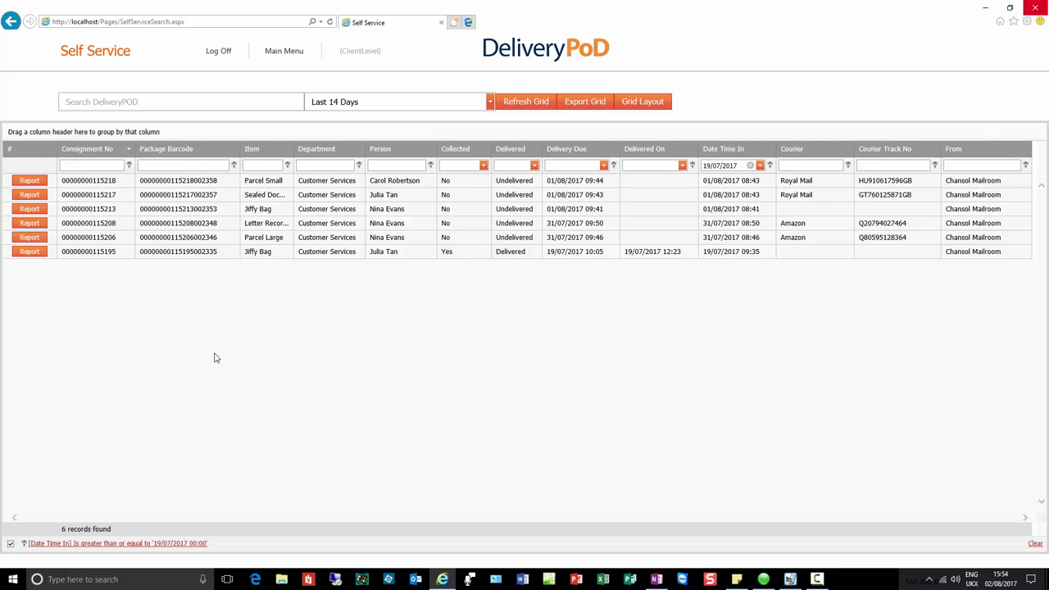
click(165, 102)
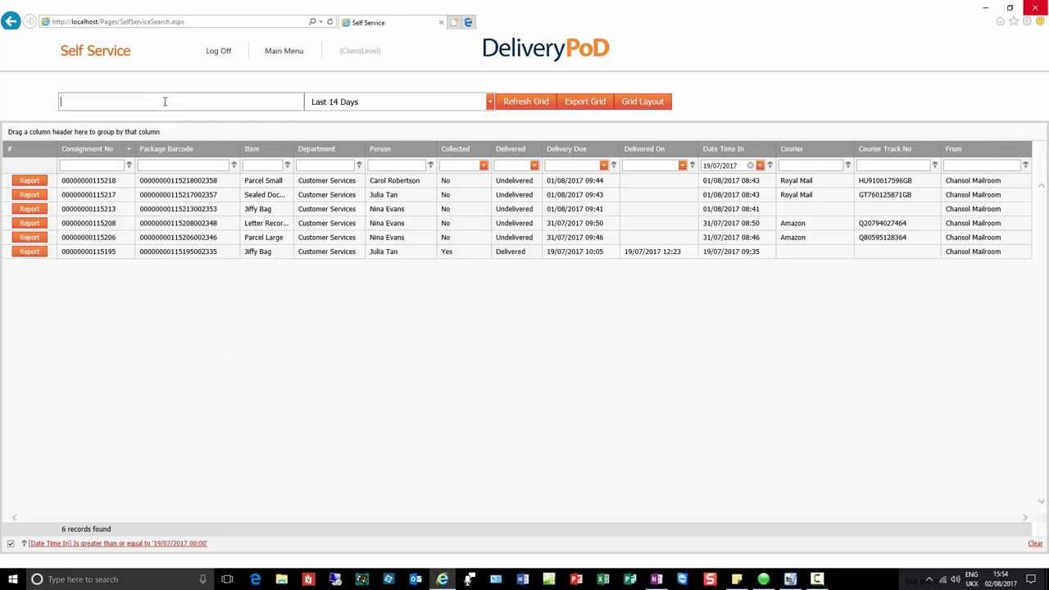
text(Amazon Parcel)
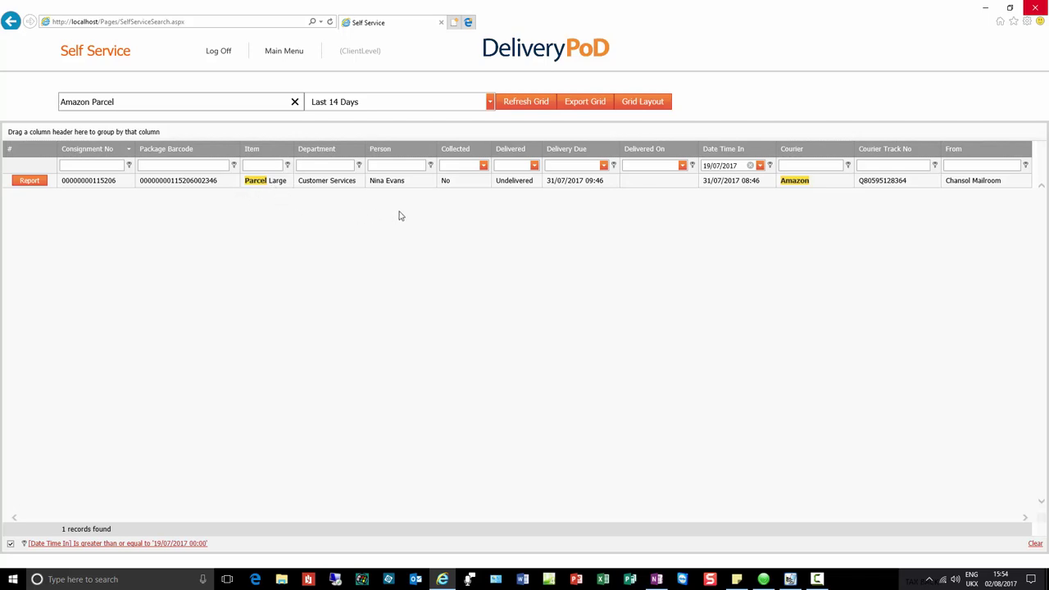
text(Nina)
Step: Open the tracking report for the found Amazon parcel consignment and scroll through it
click(29, 180)
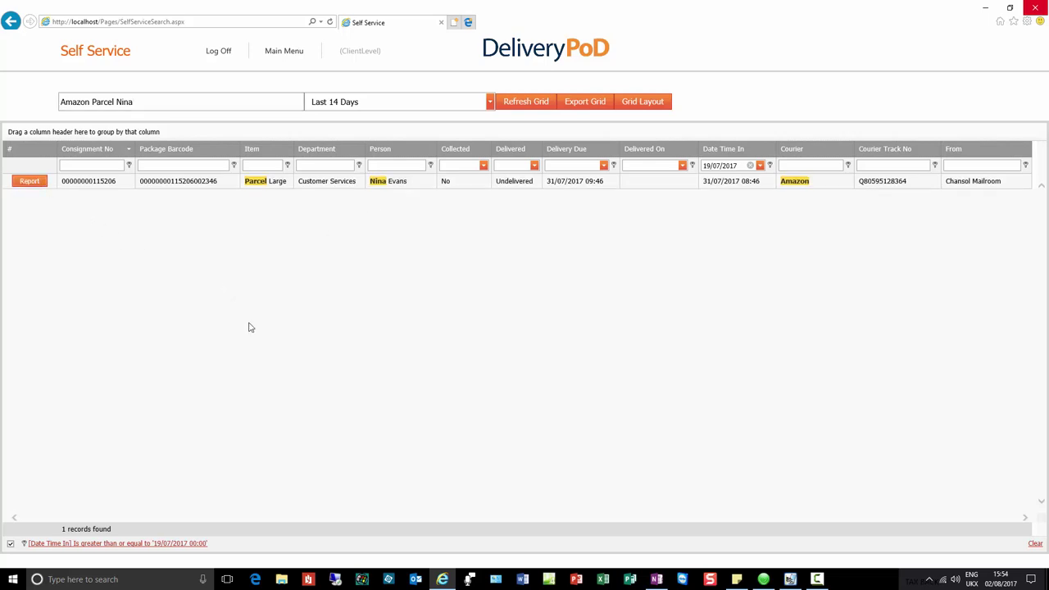
scroll(621, 437, down, 1)
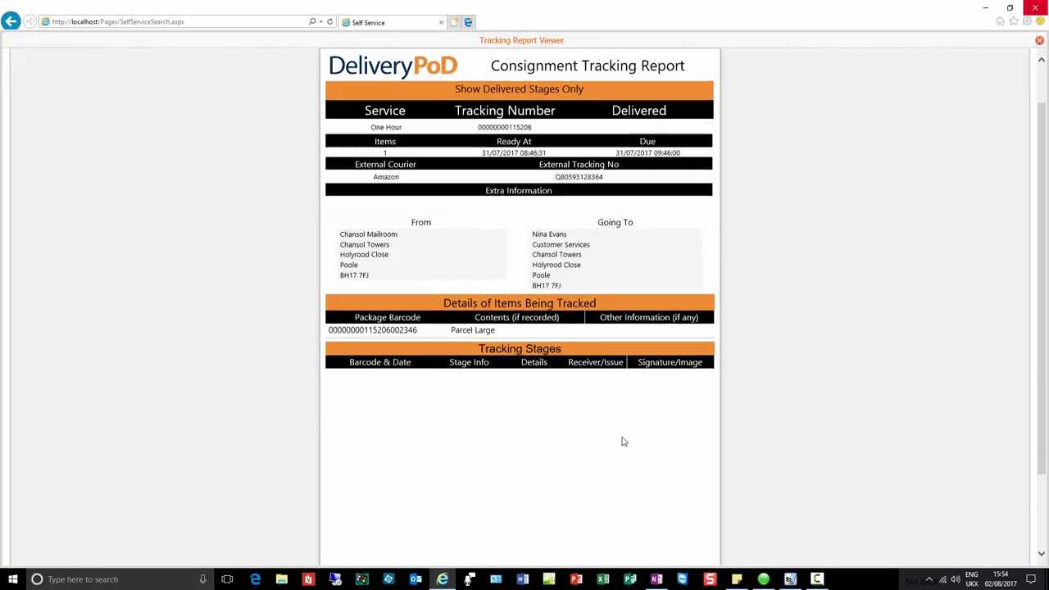
scroll(621, 442, down, 2)
scroll(622, 443, up, 3)
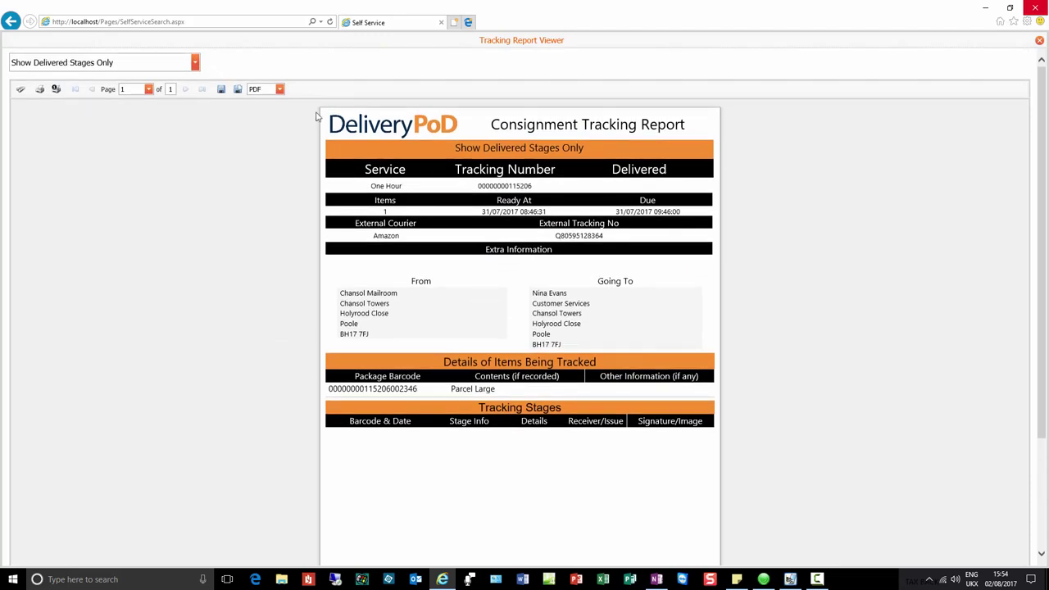
Step: Switch the report to Full Tracking Data, review the damage sections, and close the viewer
click(195, 63)
click(167, 104)
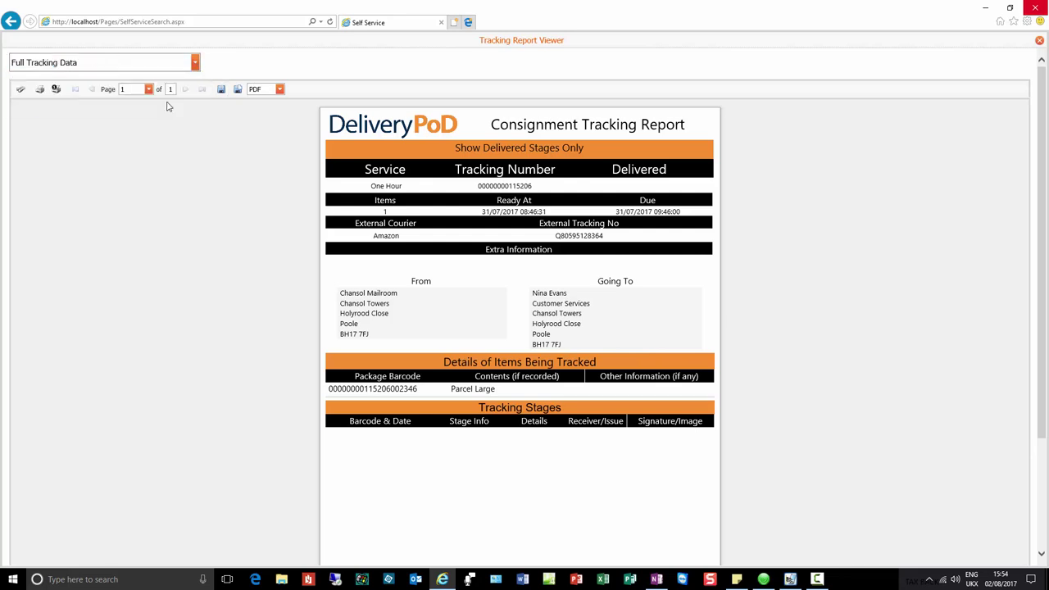
scroll(620, 356, down, 5)
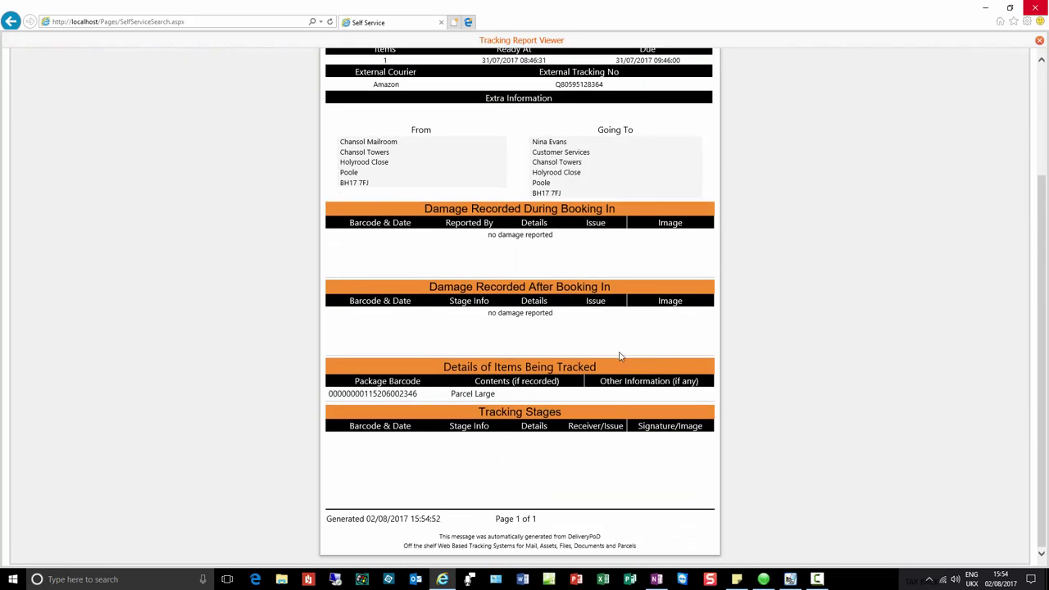
scroll(620, 356, up, 6)
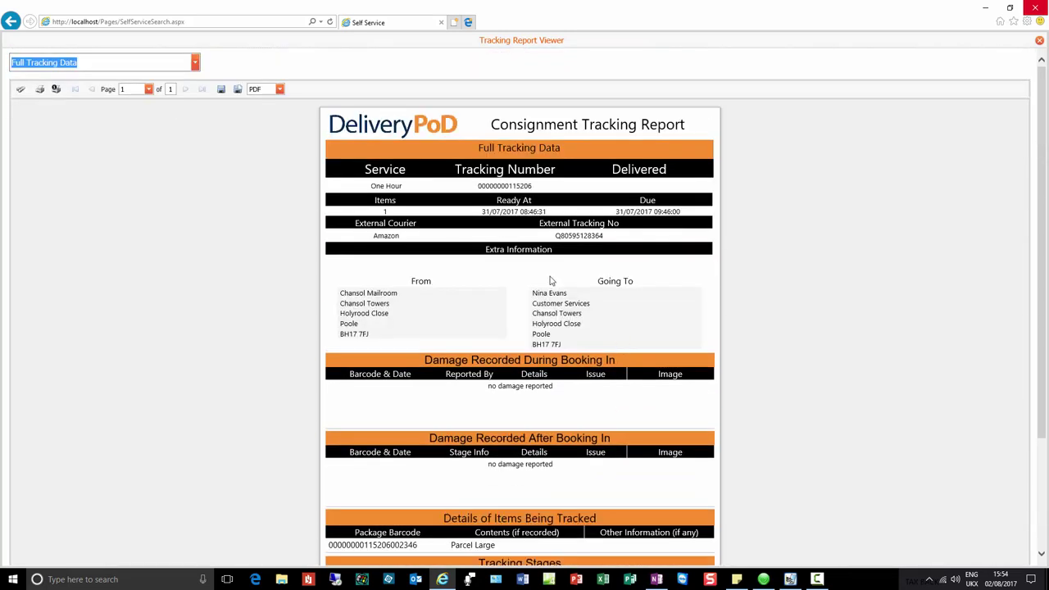
click(1039, 40)
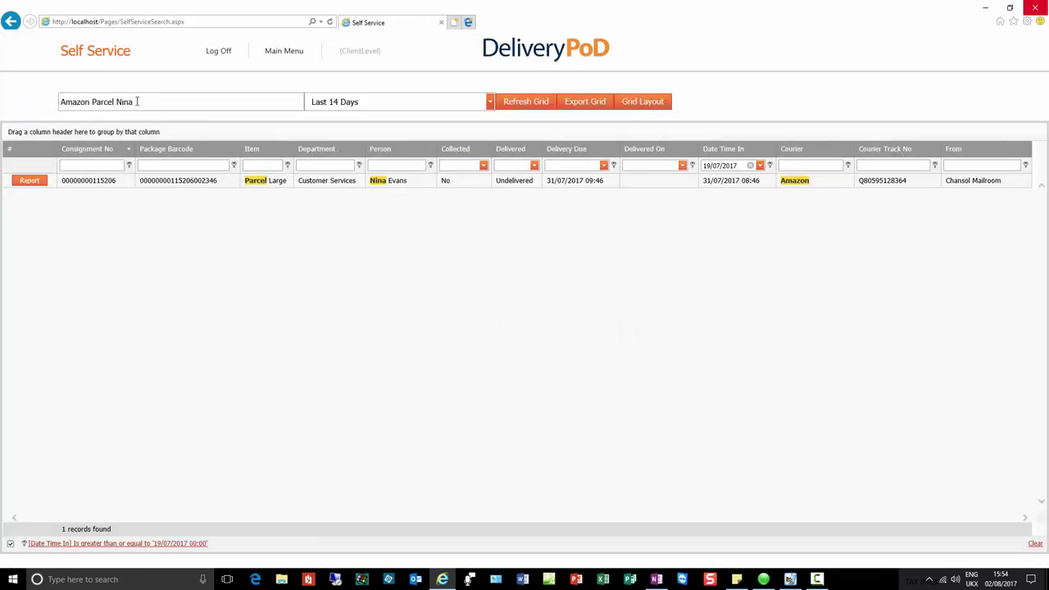
Step: Delete the 'Amazon Parcel Nina' search text so the grid lists all consignments
drag(138, 100, 11, 104)
key(BackSpace)
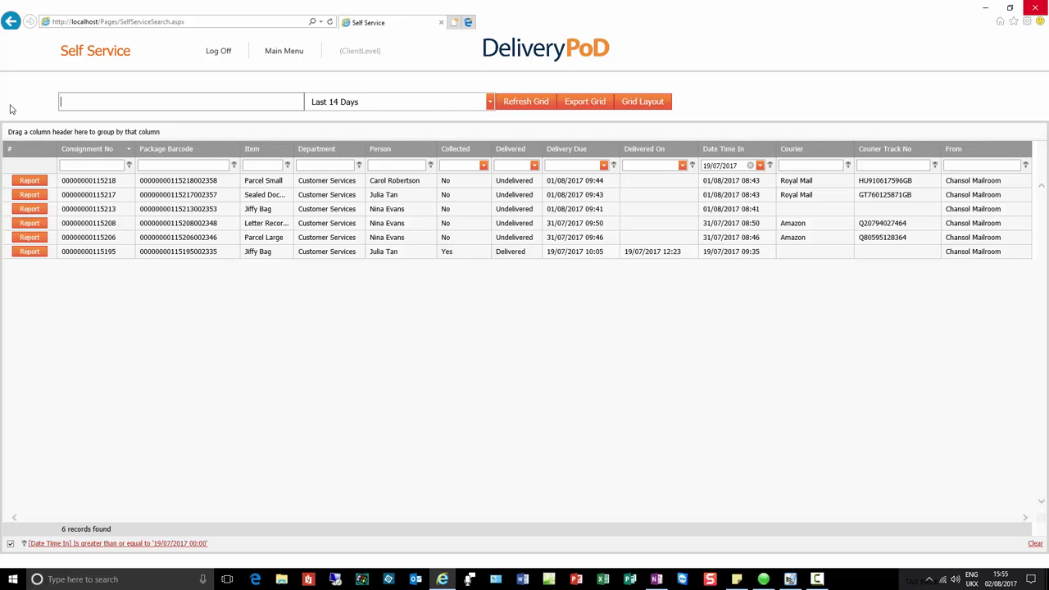
click(1014, 23)
Step: Log into Self Service as the Legal Dept user and decline saving the password
click(951, 82)
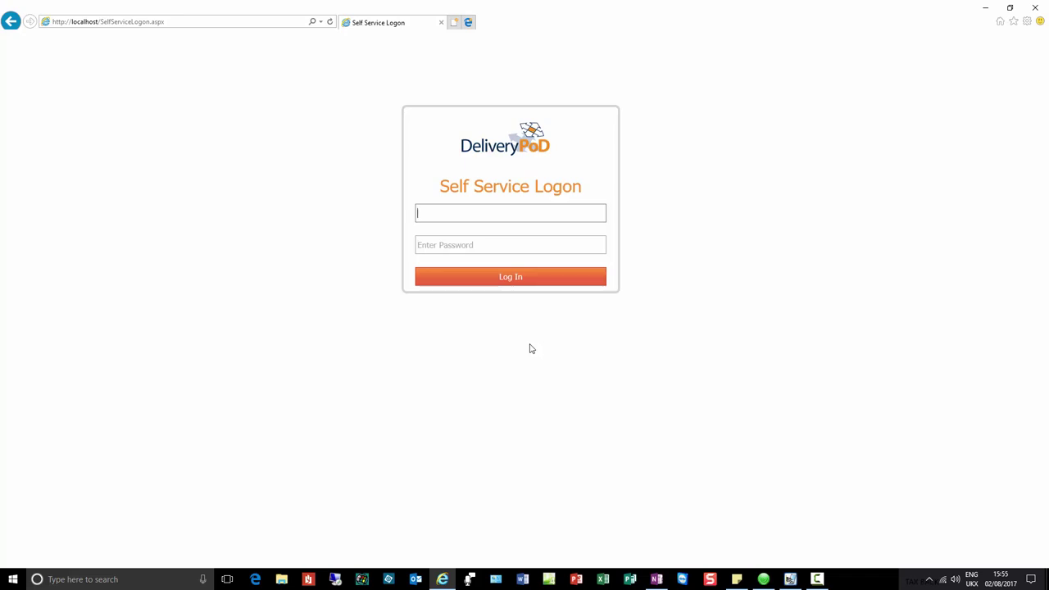
key(Tab)
text(••••)
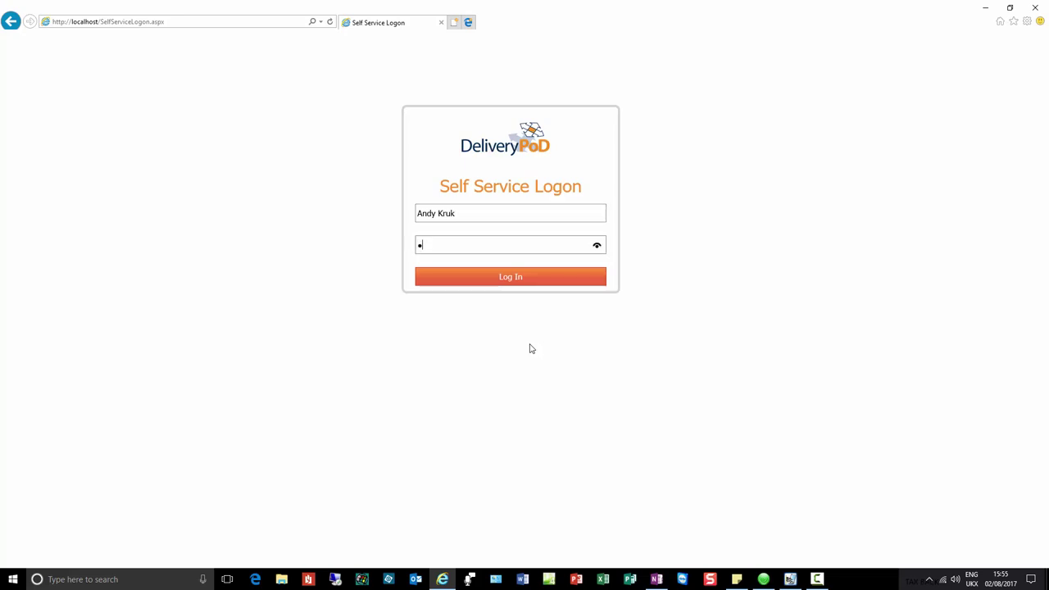
text(••••)
key(Return)
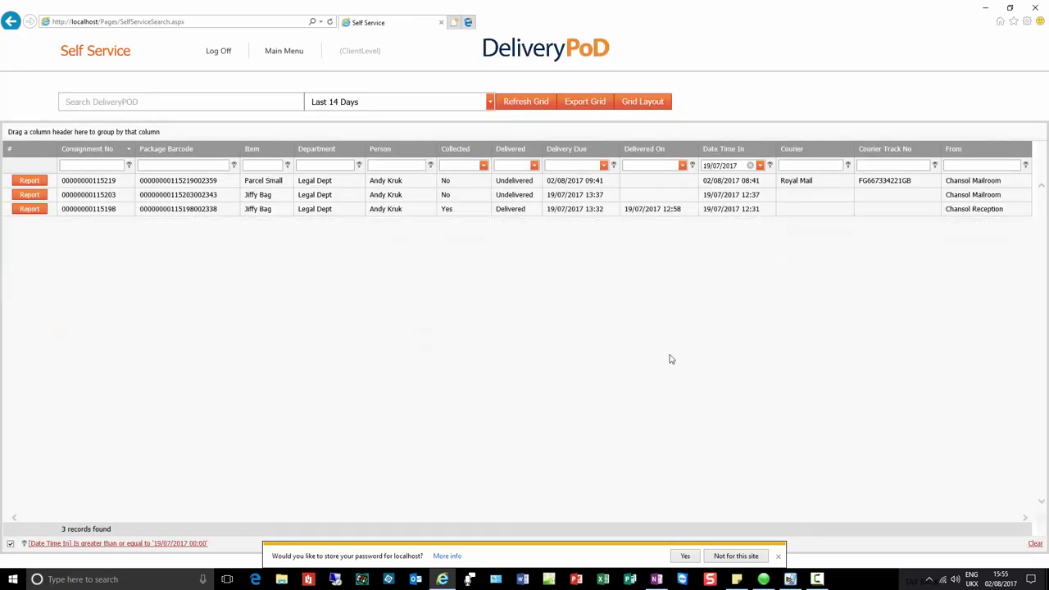
click(734, 555)
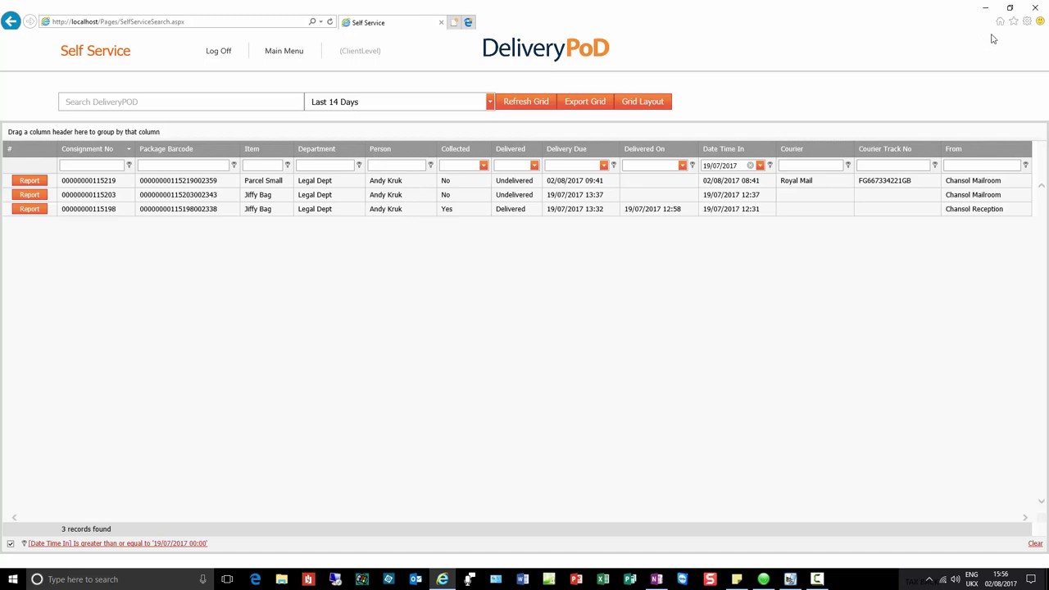
Step: Sign in with the administrator account and open the Self Service Portal Access page
click(1013, 21)
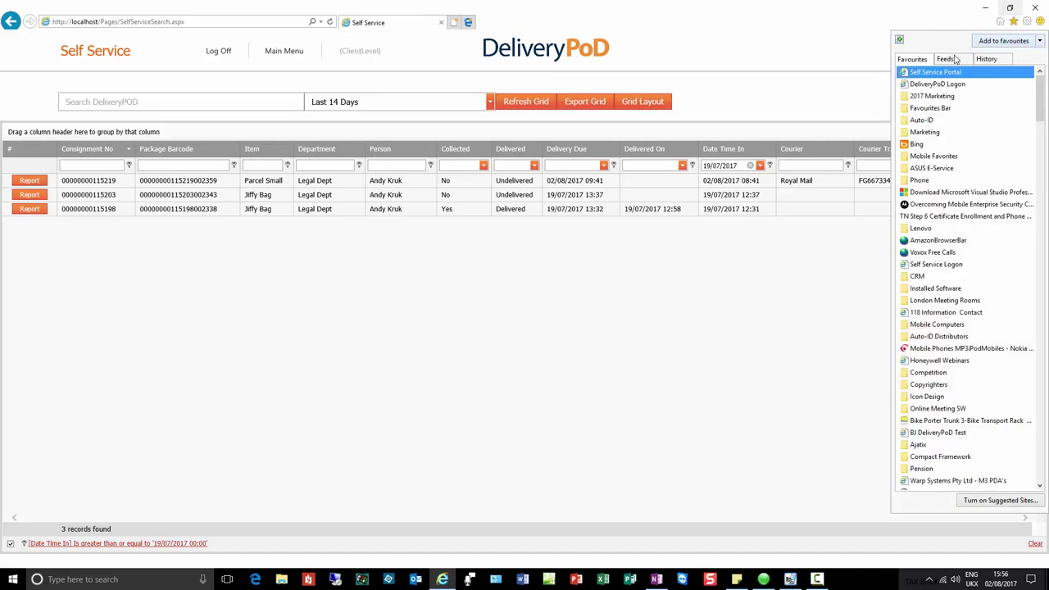
click(938, 83)
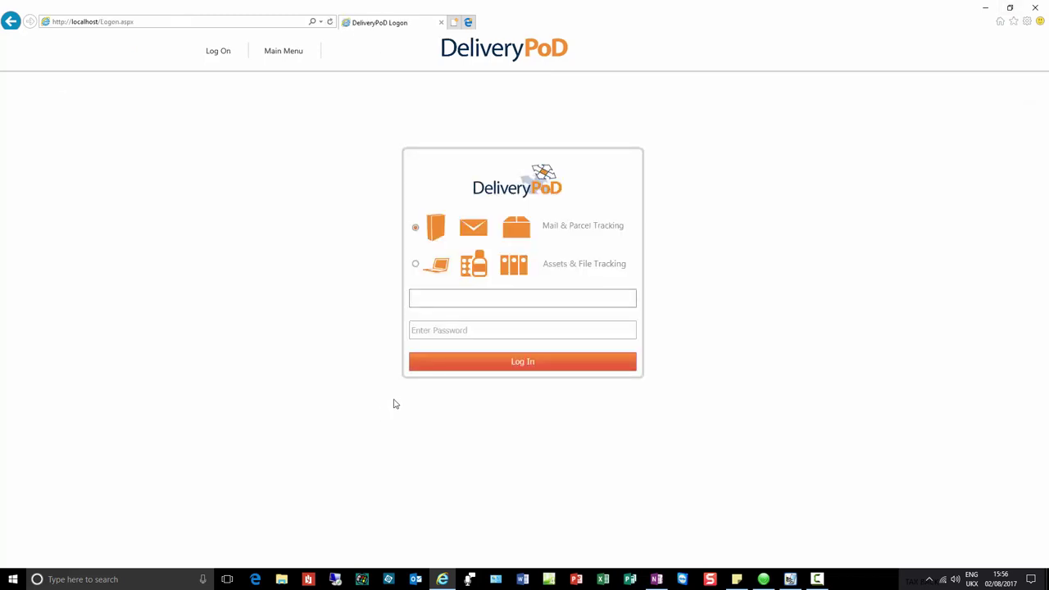
text(Mike Admin)
key(Tab)
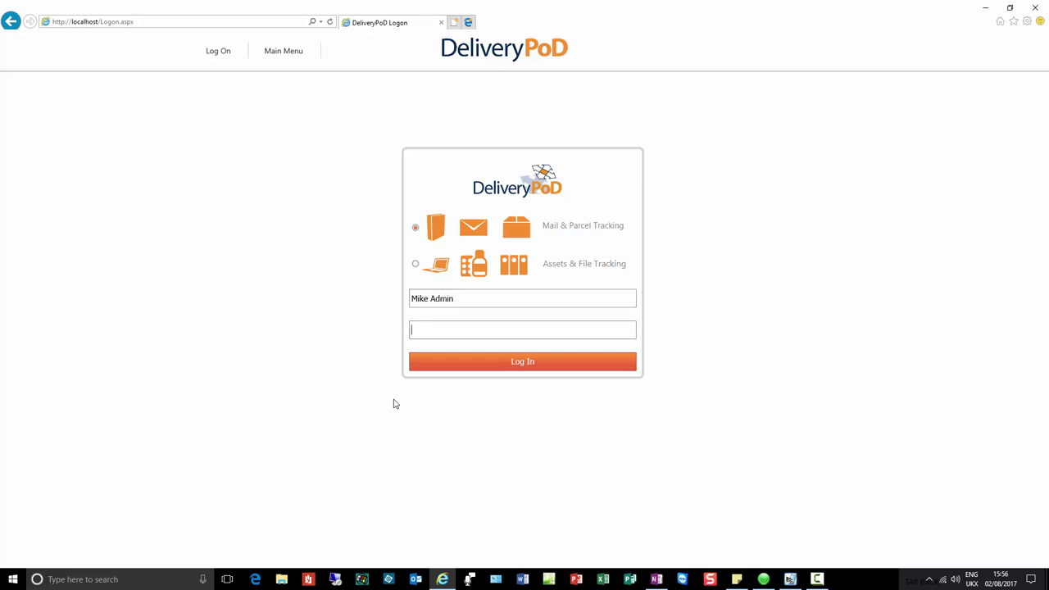
text(••••••••)
key(Return)
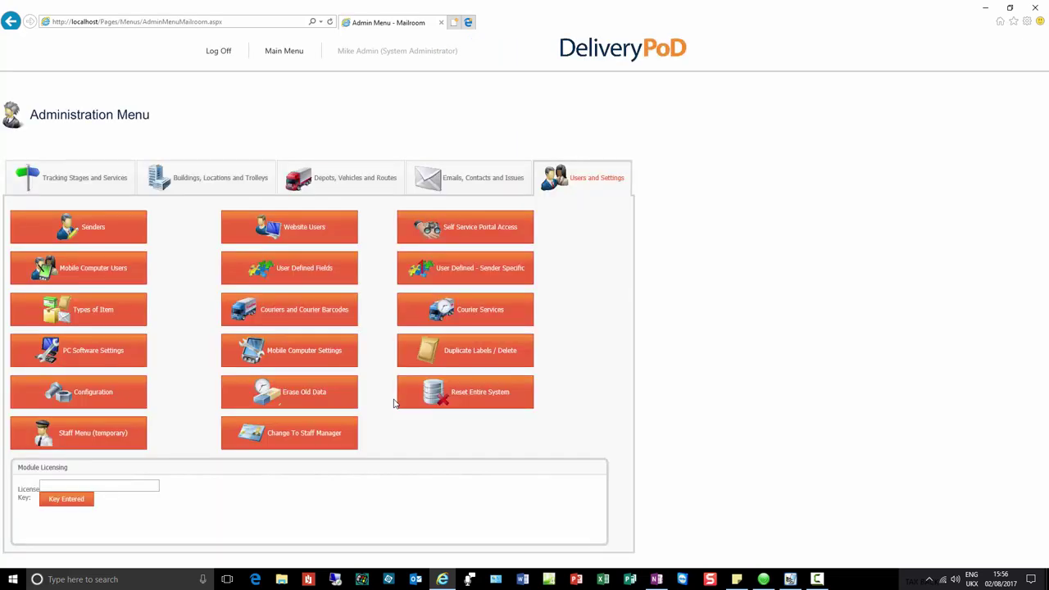
click(480, 226)
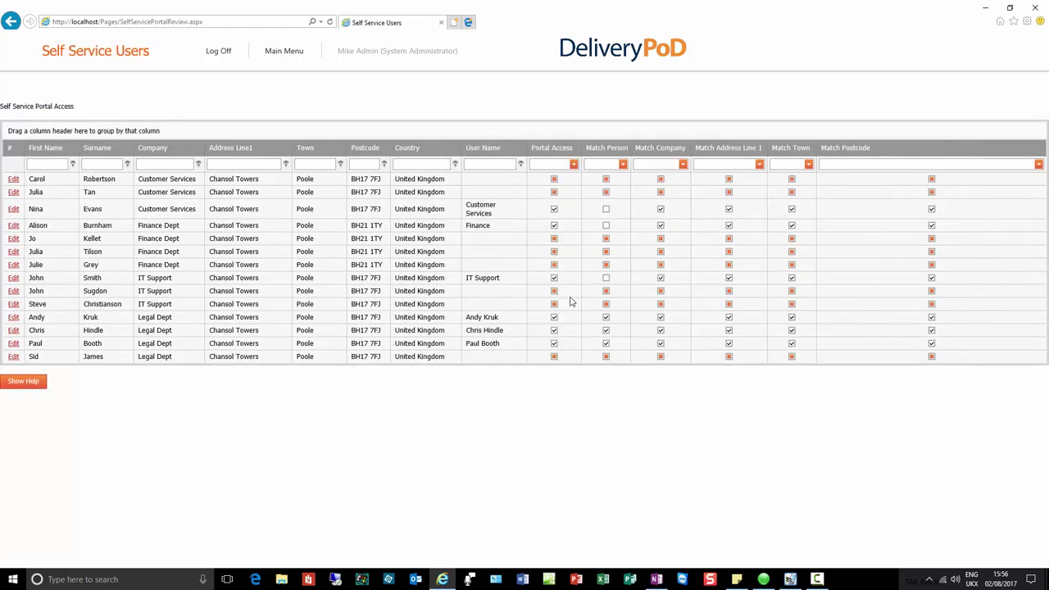
Step: Edit the second IT Support contact, enter their user name and allow portal access
click(13, 291)
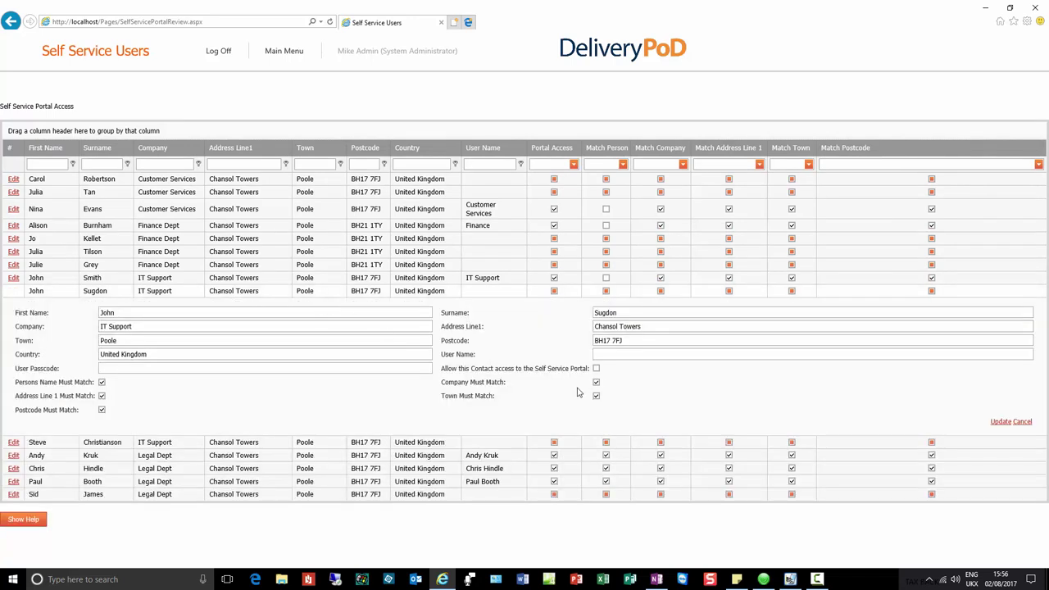
click(602, 354)
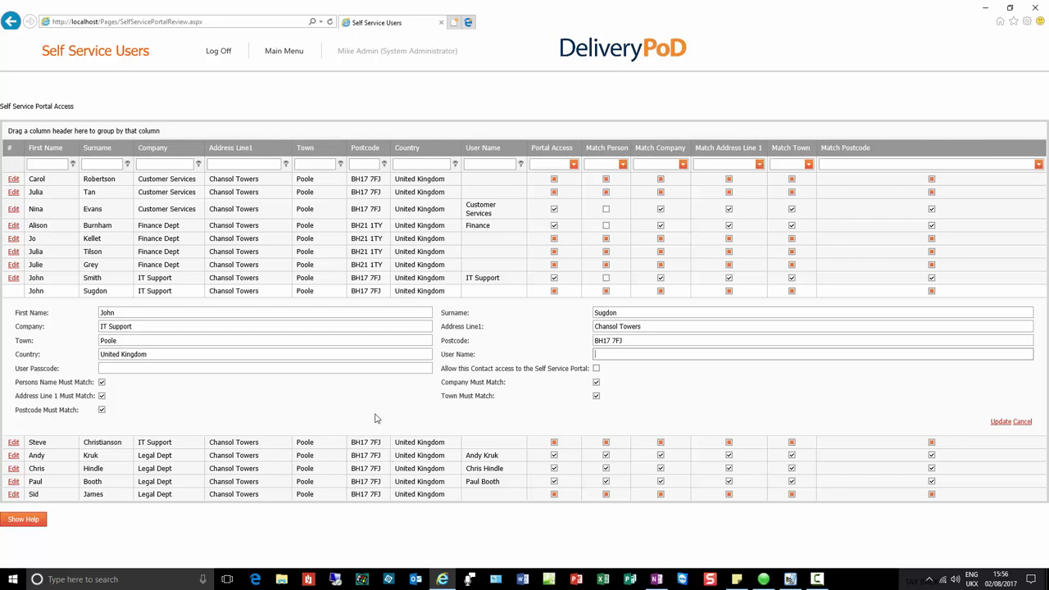
click(596, 370)
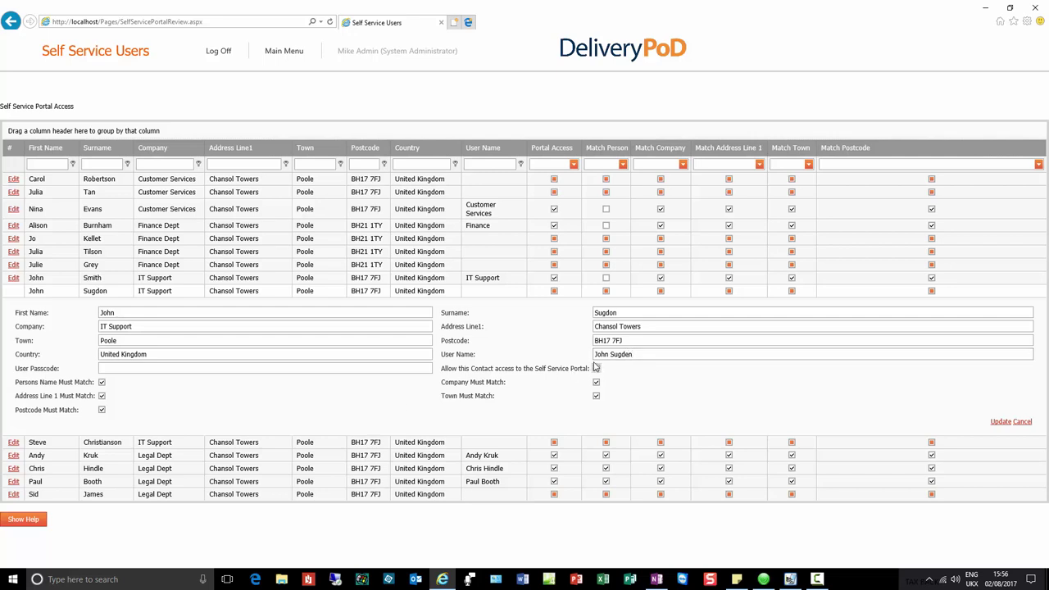
Step: Enter the contact's passcode and untick Persons Name Must Match
click(256, 367)
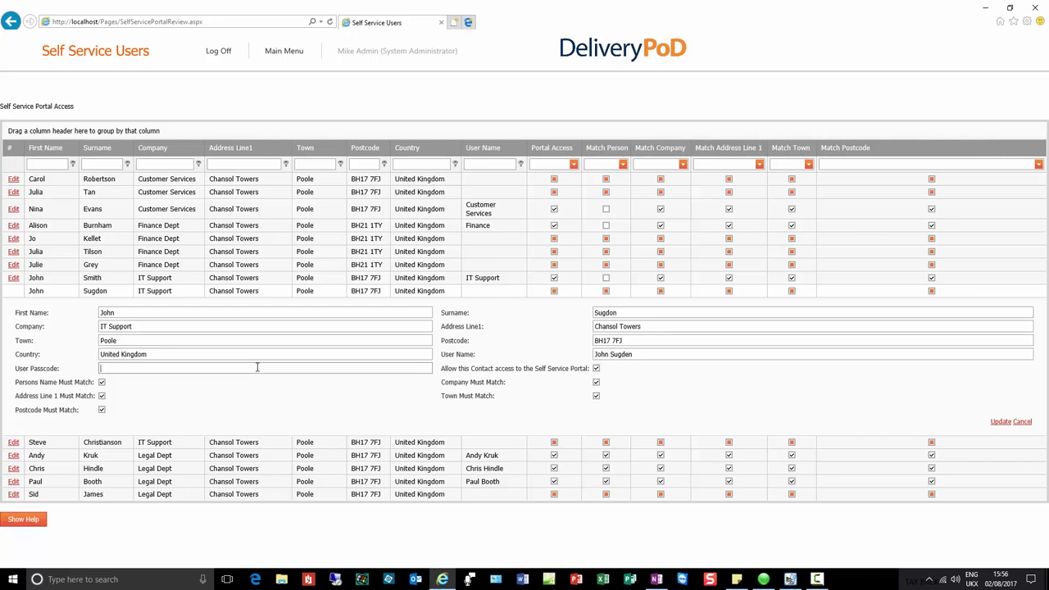
click(101, 383)
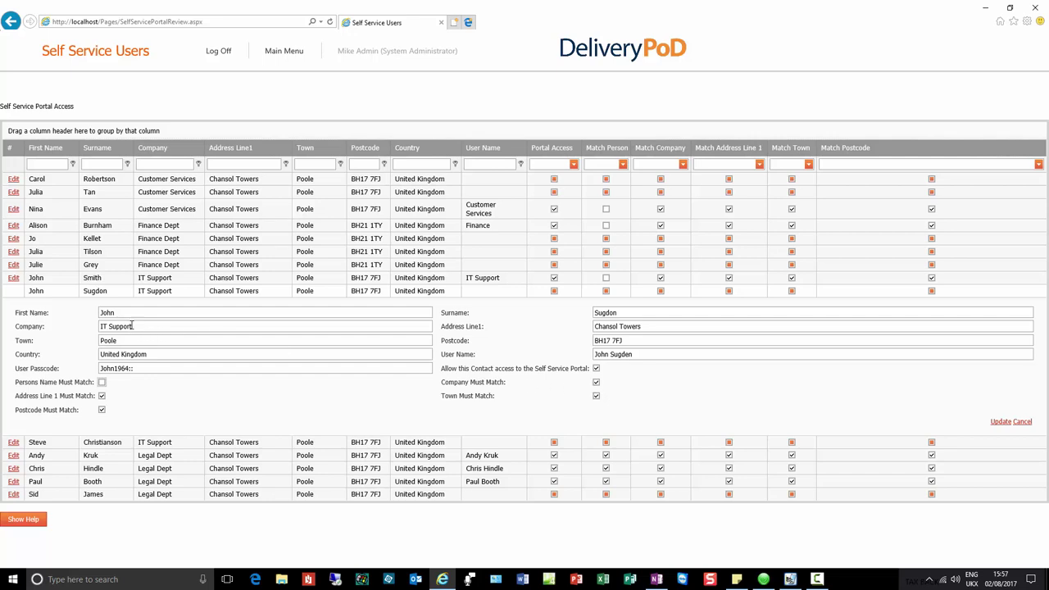
drag(132, 326, 93, 328)
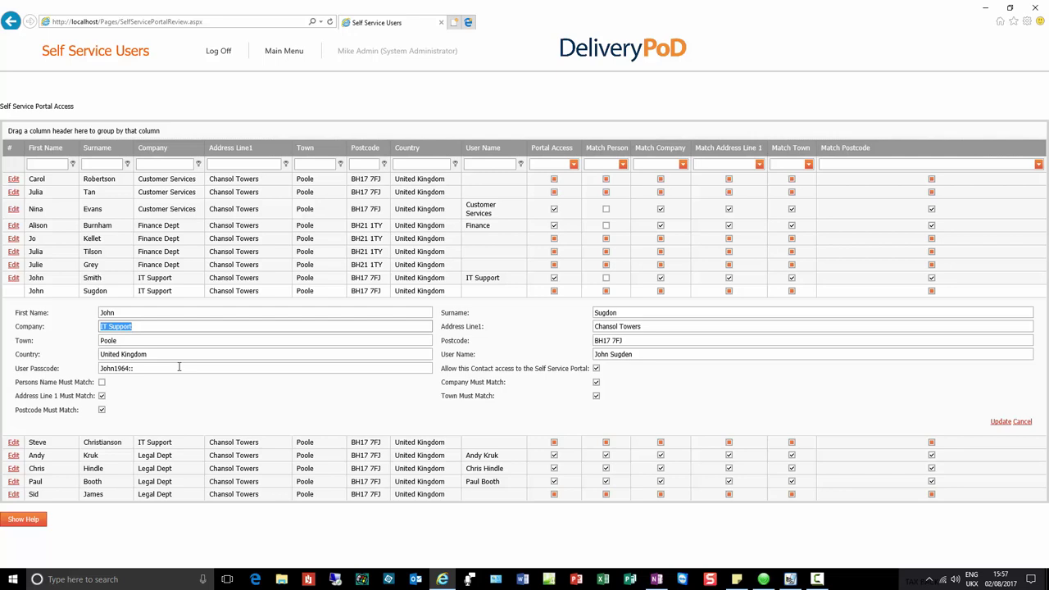
click(197, 418)
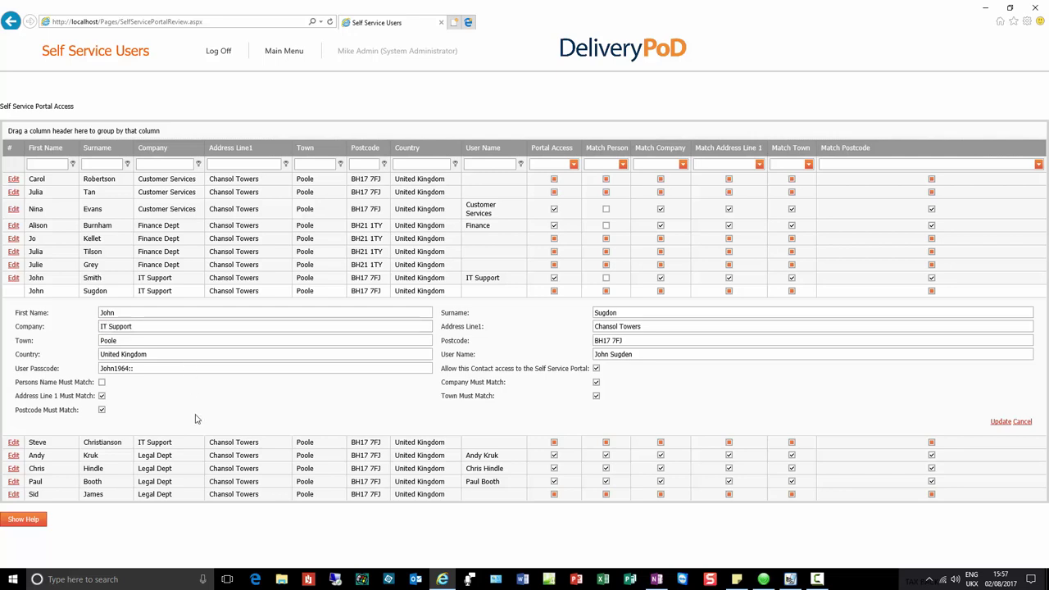